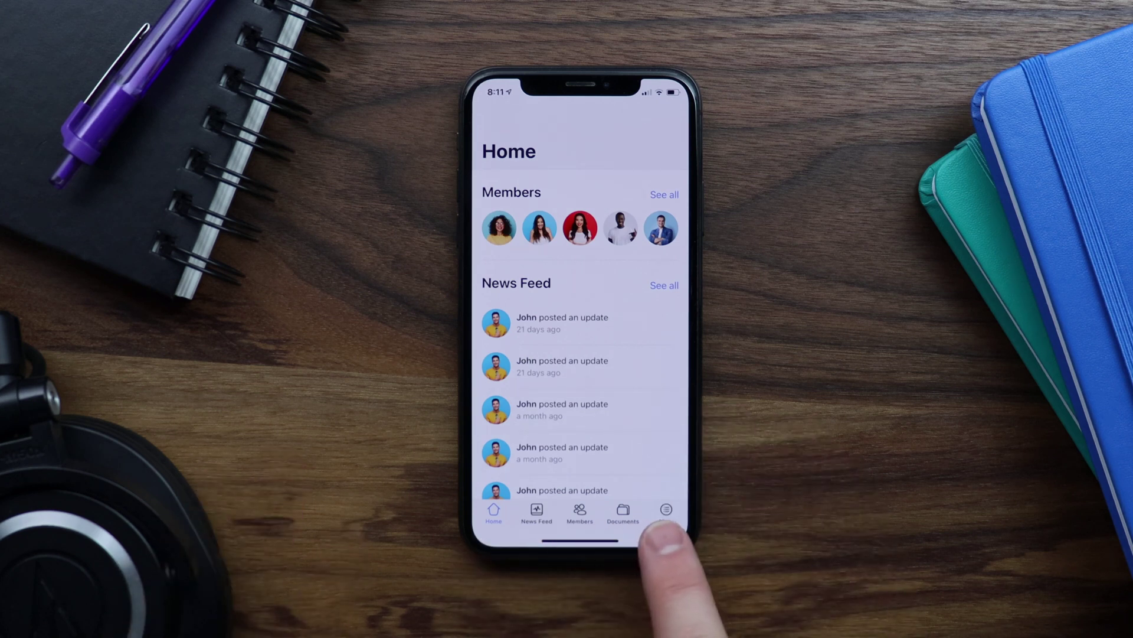
Step: Open the app's More screen from the bottom tab bar to view its entries
left_click(667, 512)
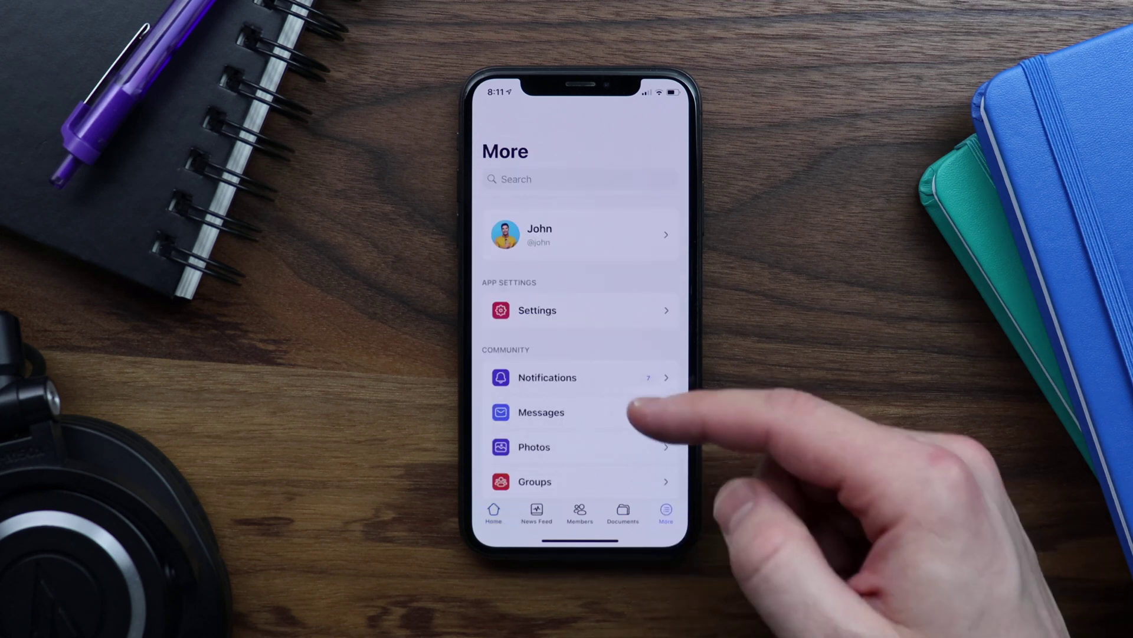
scroll(581, 354, "down", 3)
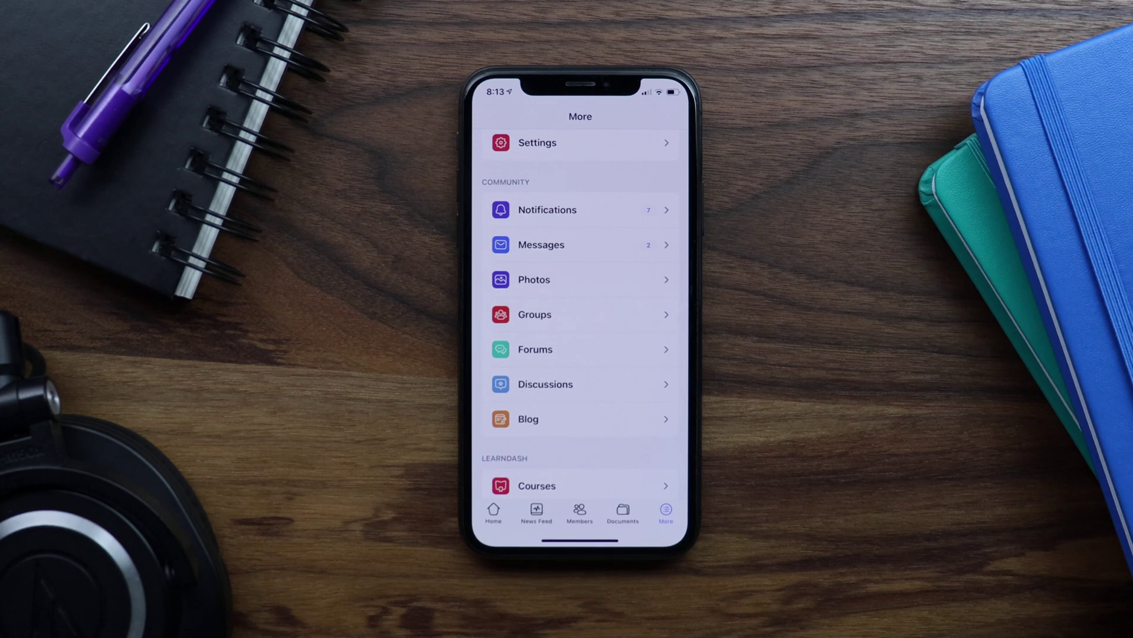
scroll(581, 311, "up", 2)
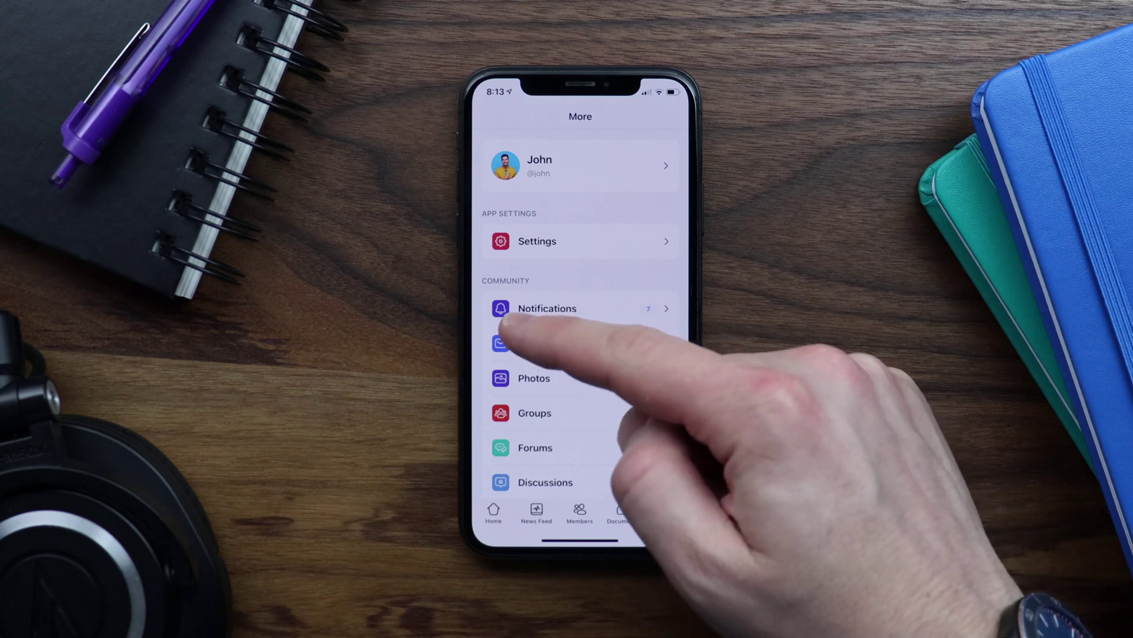
scroll(580, 372, "down", 1)
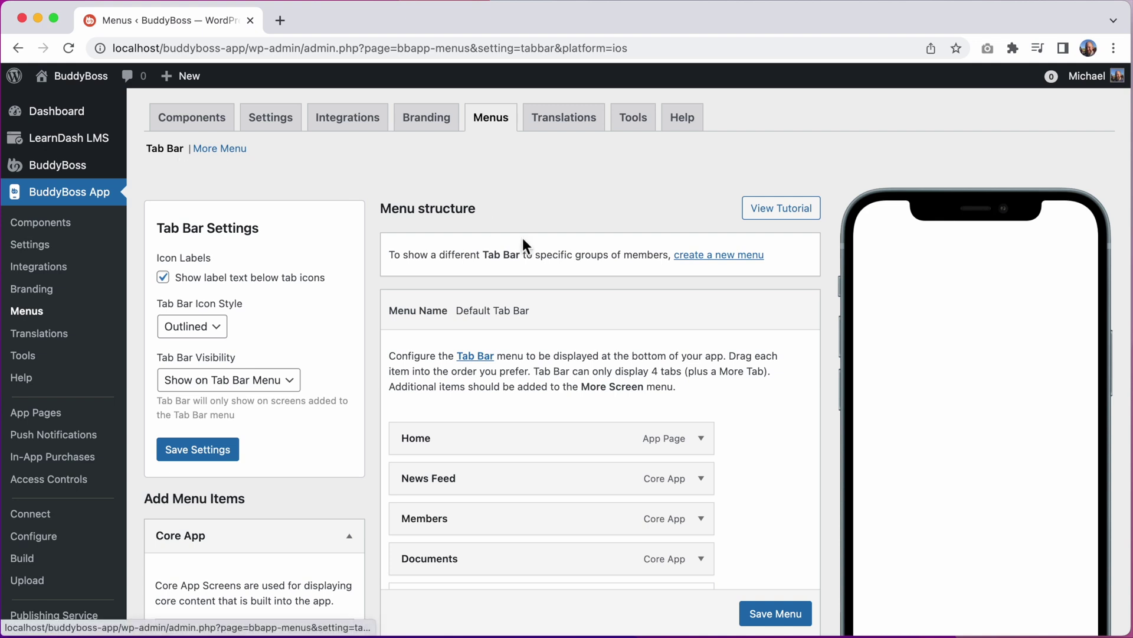
scroll(523, 238, "down", 2)
scroll(548, 261, "down", 3)
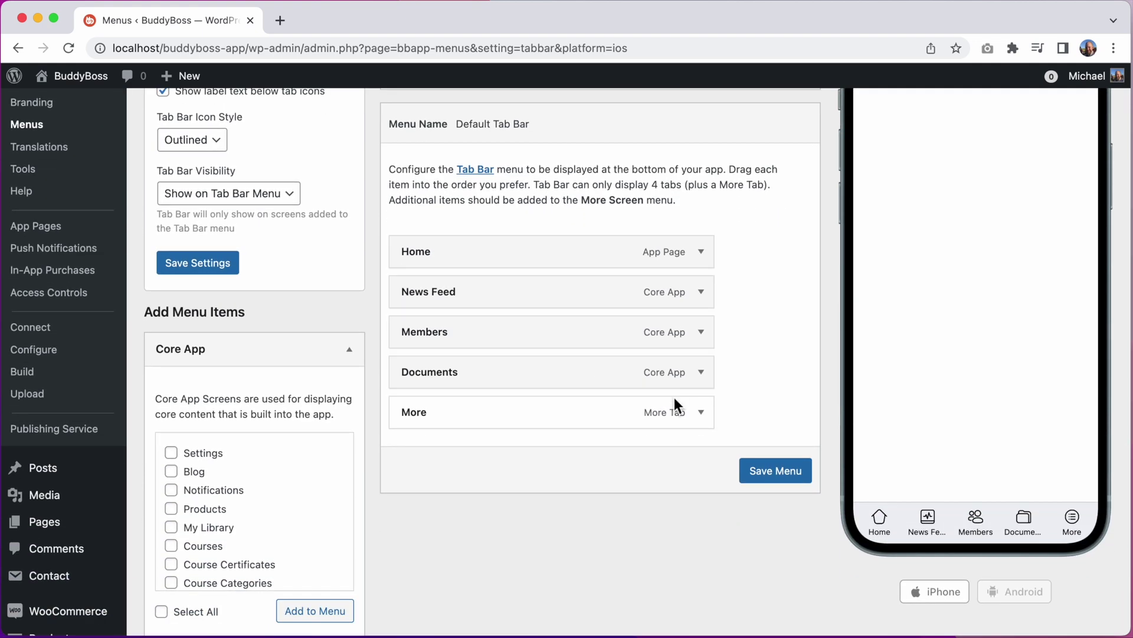
Step: Inspect the More tab item's details, then switch the phone preview to Android
left_click(701, 412)
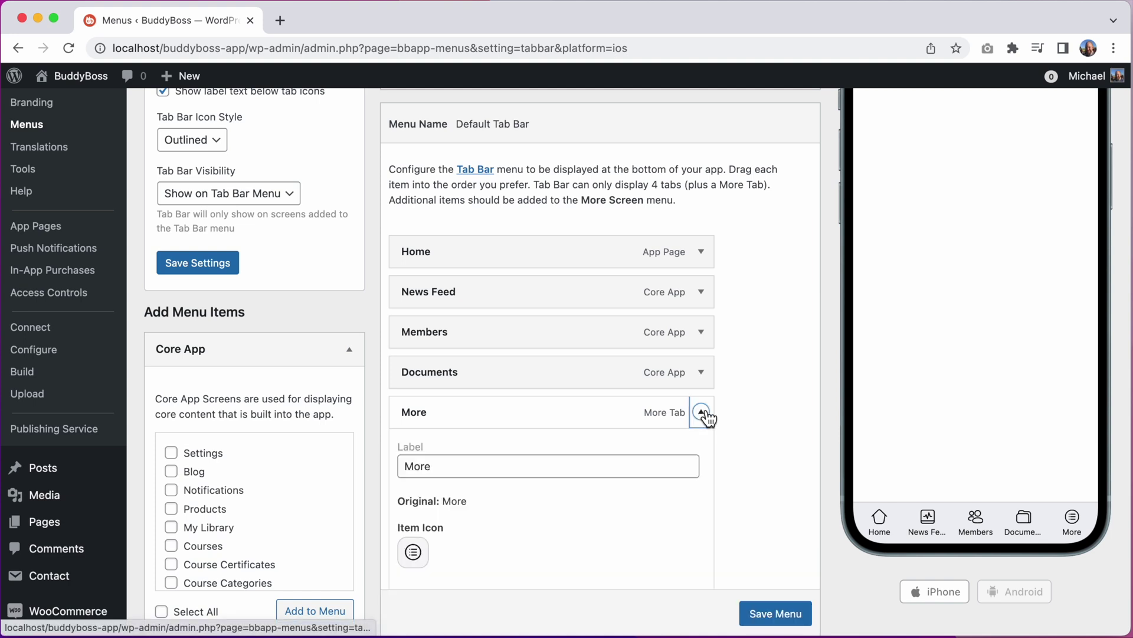
left_click(701, 413)
scroll(772, 393, "down", 2)
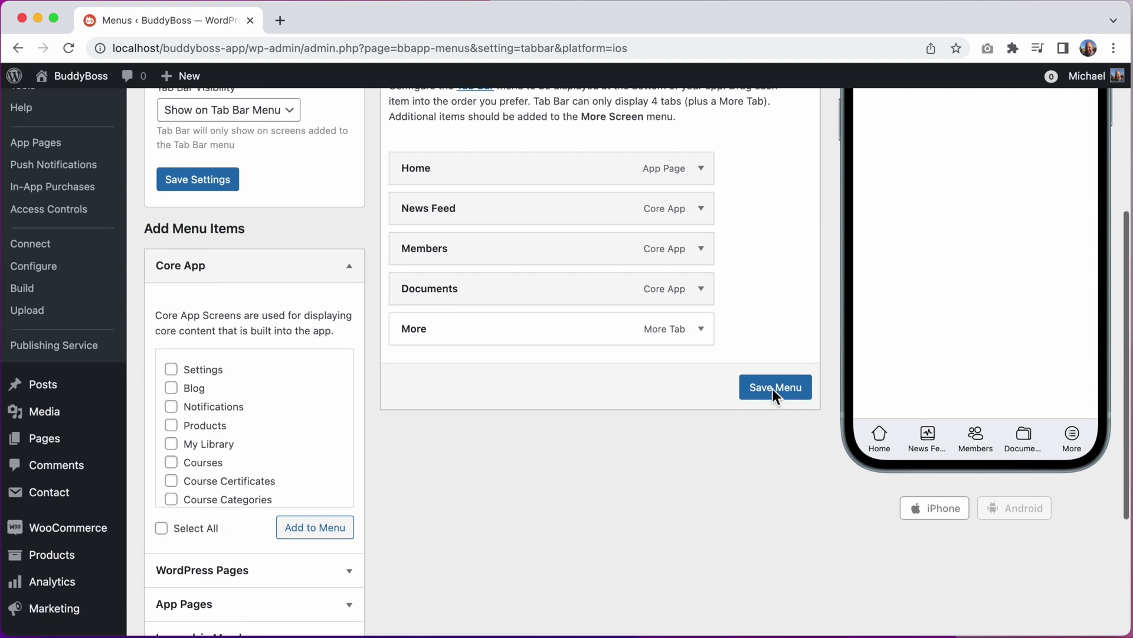
scroll(939, 275, "up", 3)
scroll(962, 252, "down", 1)
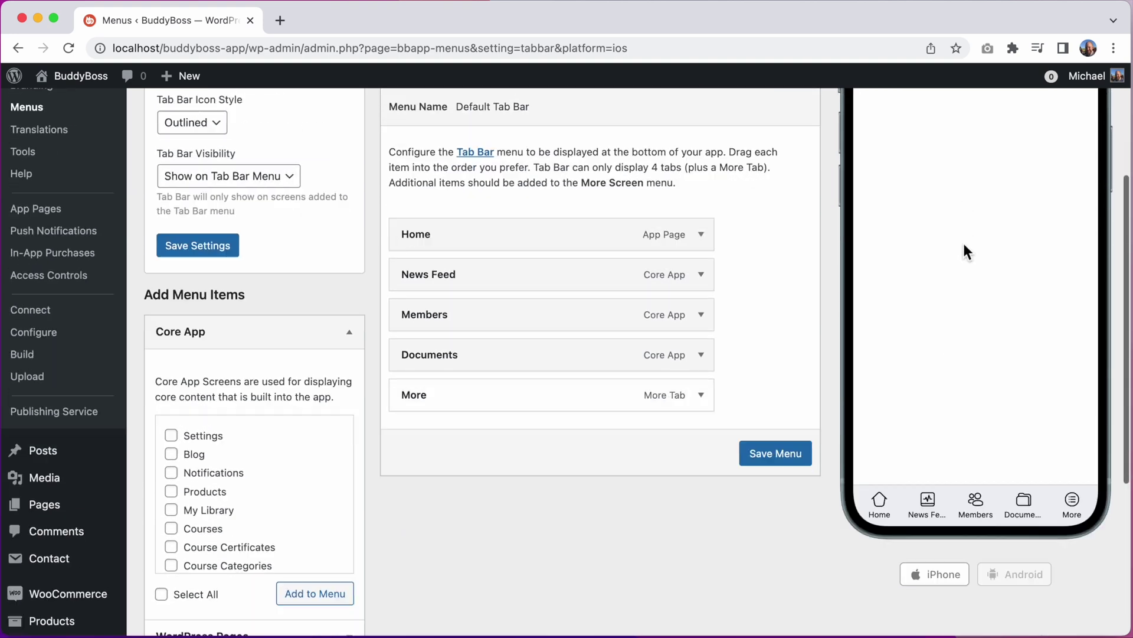
scroll(964, 245, "down", 1)
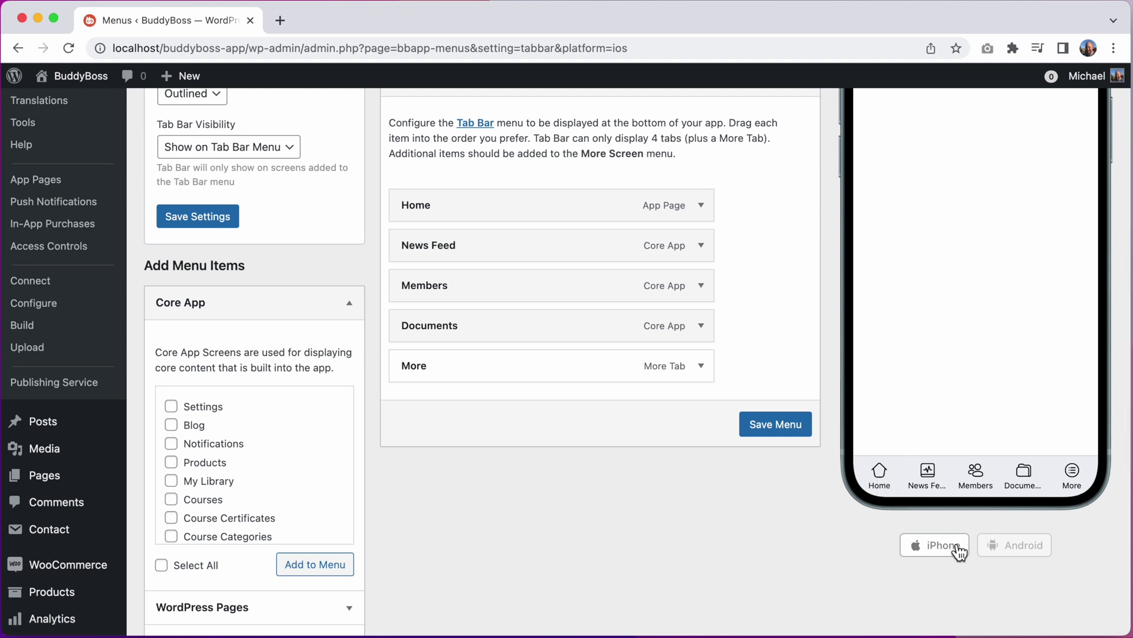
left_click(1007, 556)
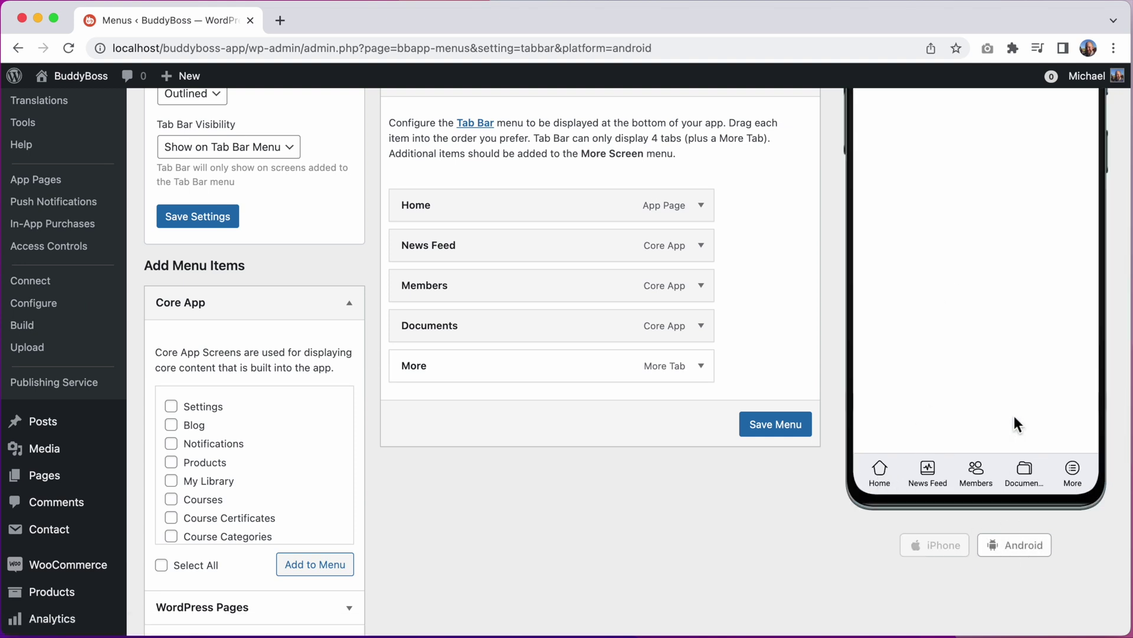
scroll(1014, 415, "up", 2)
scroll(1012, 415, "down", 1)
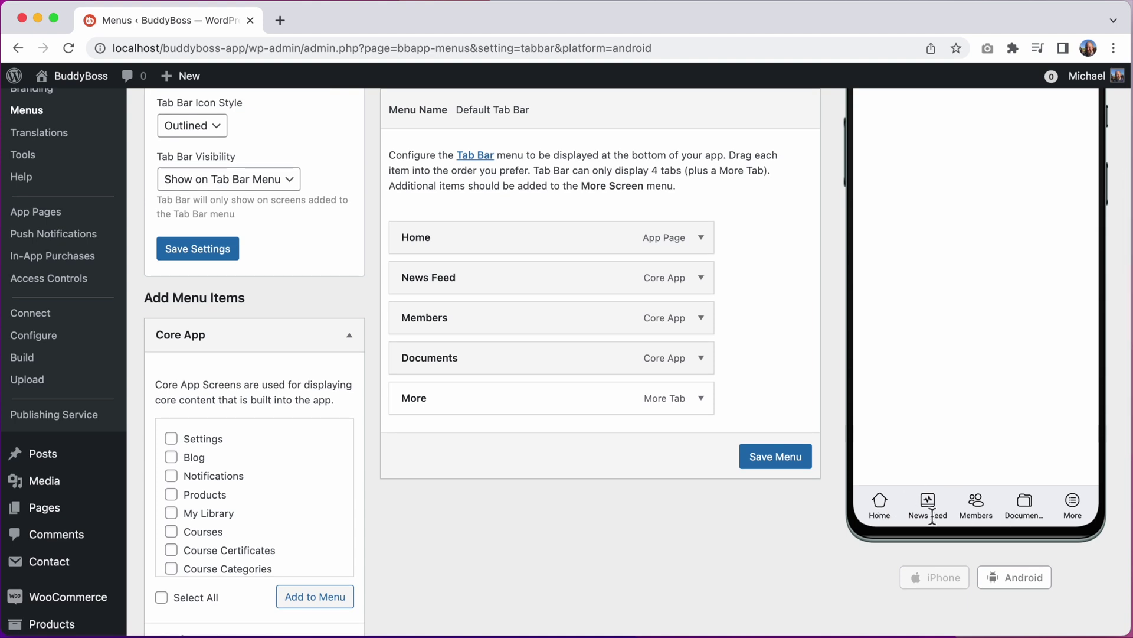
scroll(941, 313, "up", 3)
scroll(941, 314, "up", 2)
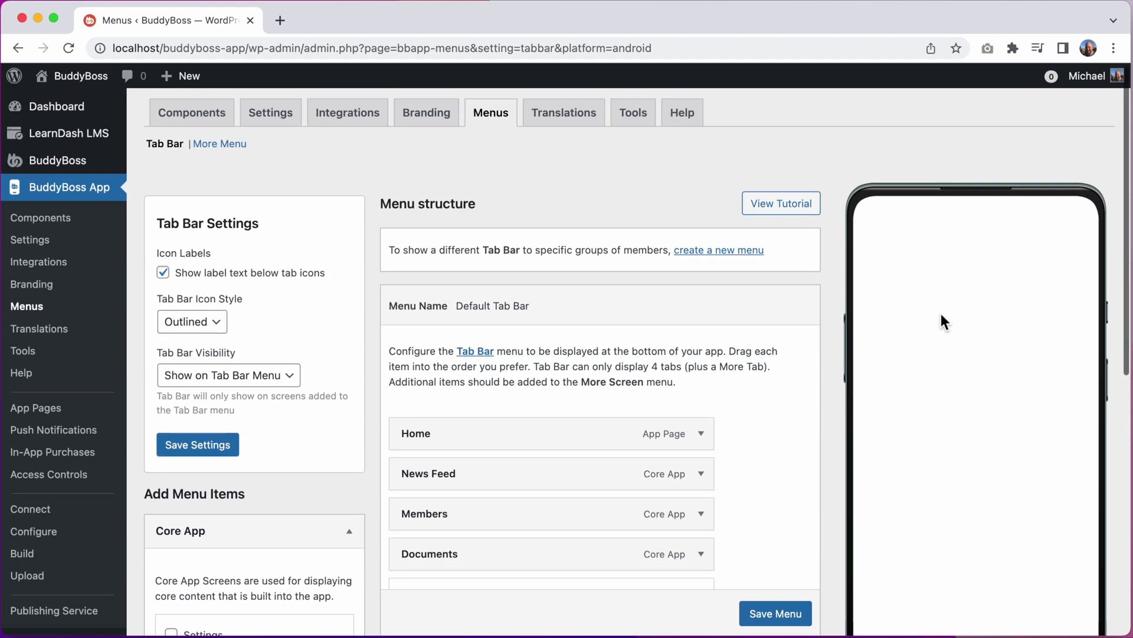
Step: In the More Menu, remove the Settings item from App Settings
left_click(200, 151)
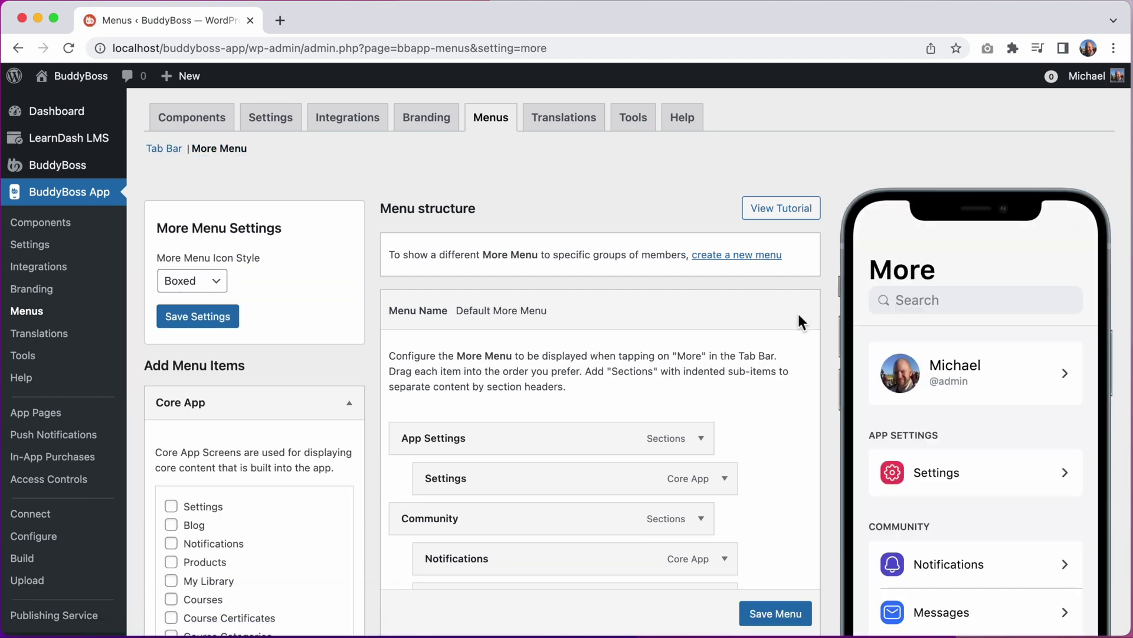
scroll(798, 314, "down", 3)
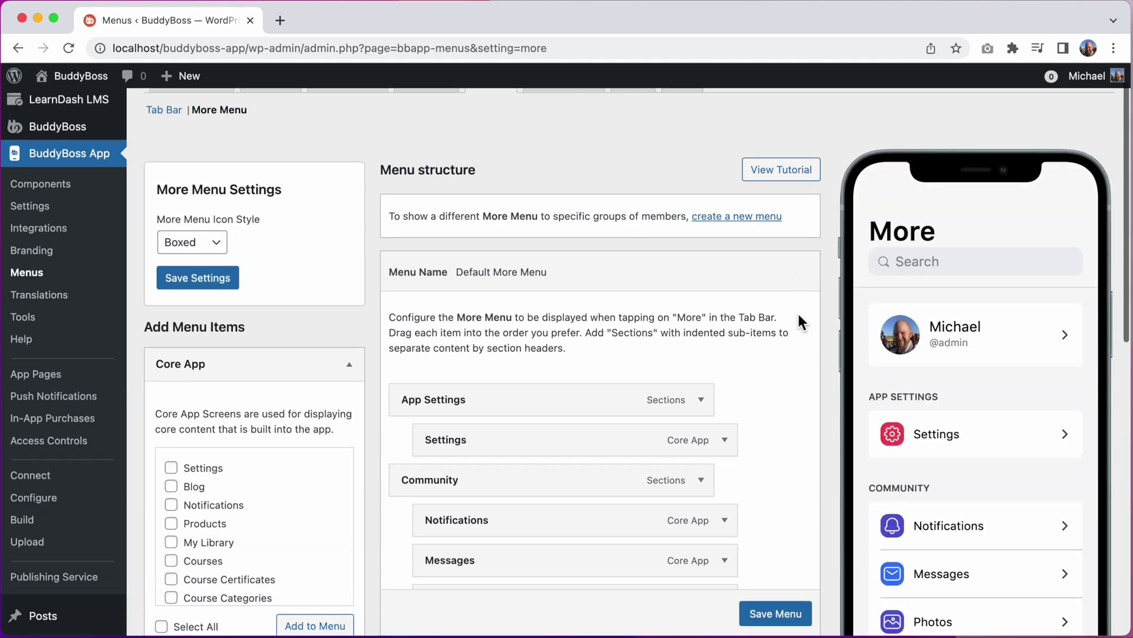
scroll(1044, 366, "down", 5)
scroll(1045, 370, "down", 3)
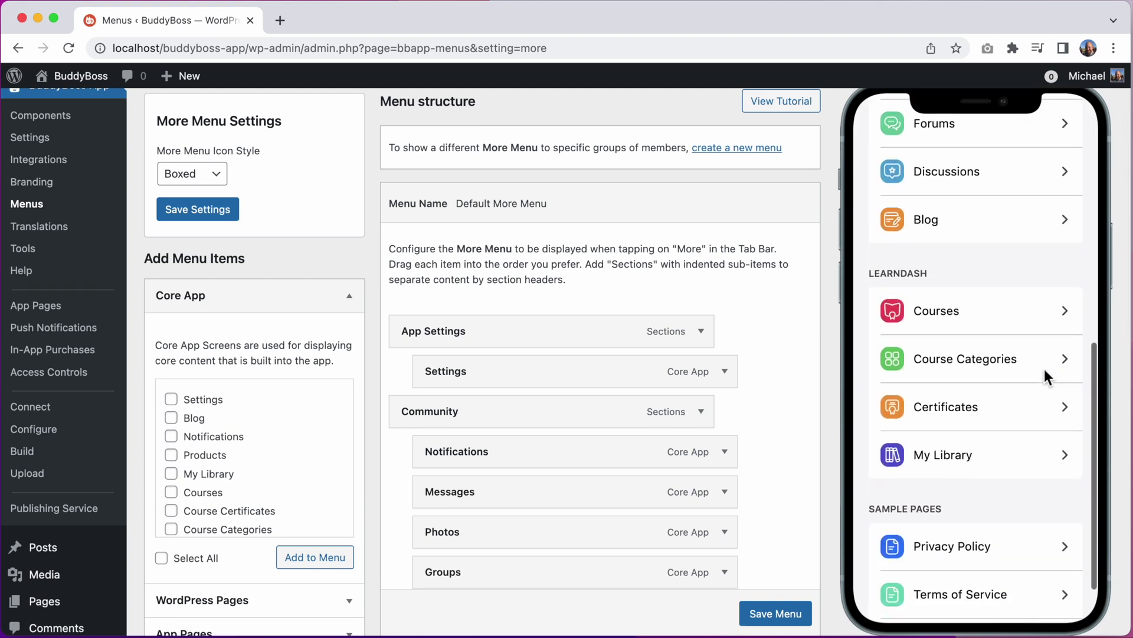
scroll(1044, 370, "up", 10)
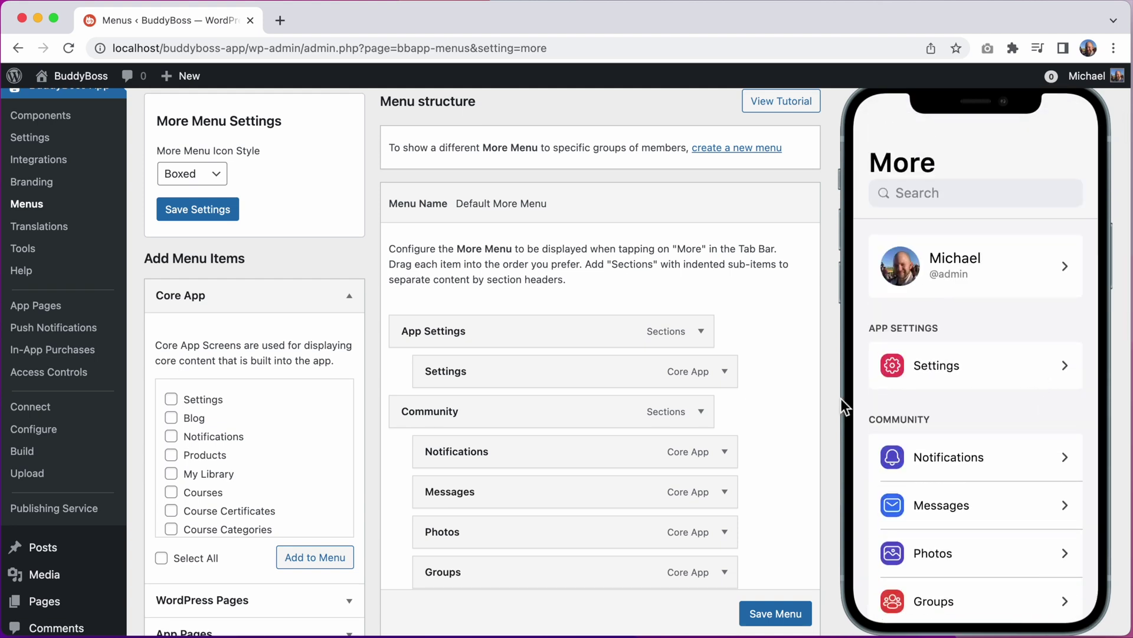
scroll(840, 398, "down", 2)
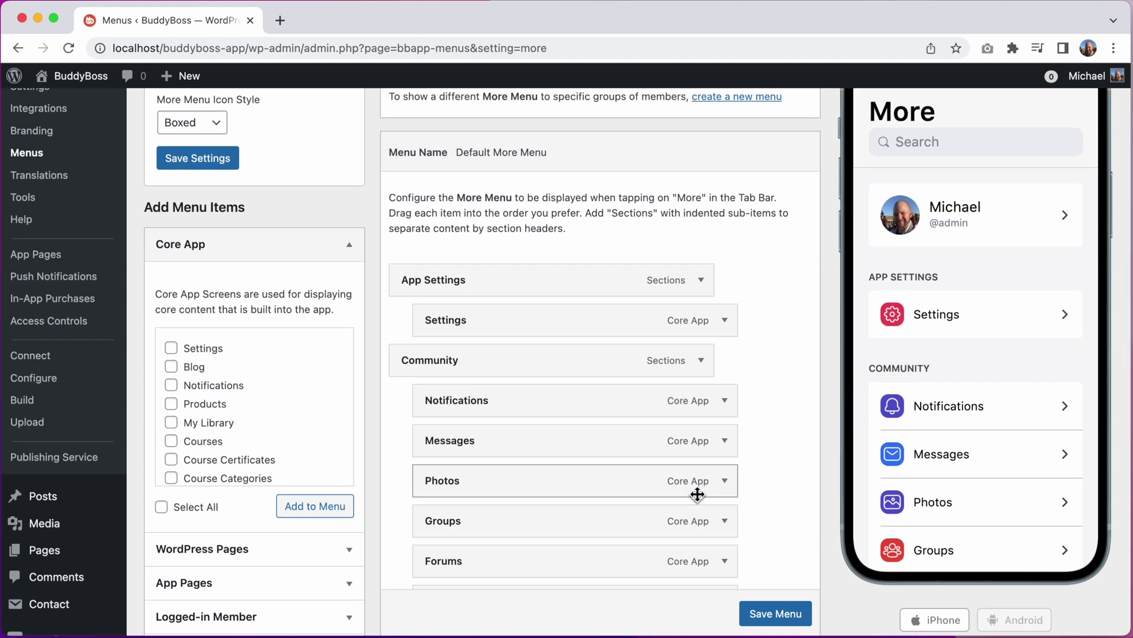
scroll(698, 494, "down", 1)
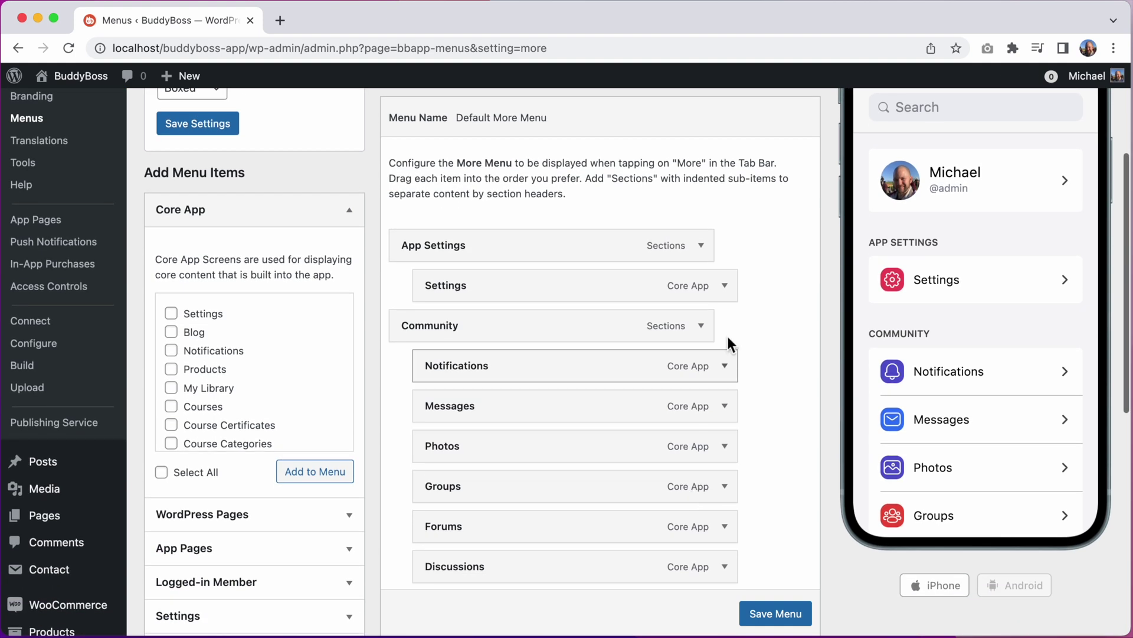
left_click(730, 288)
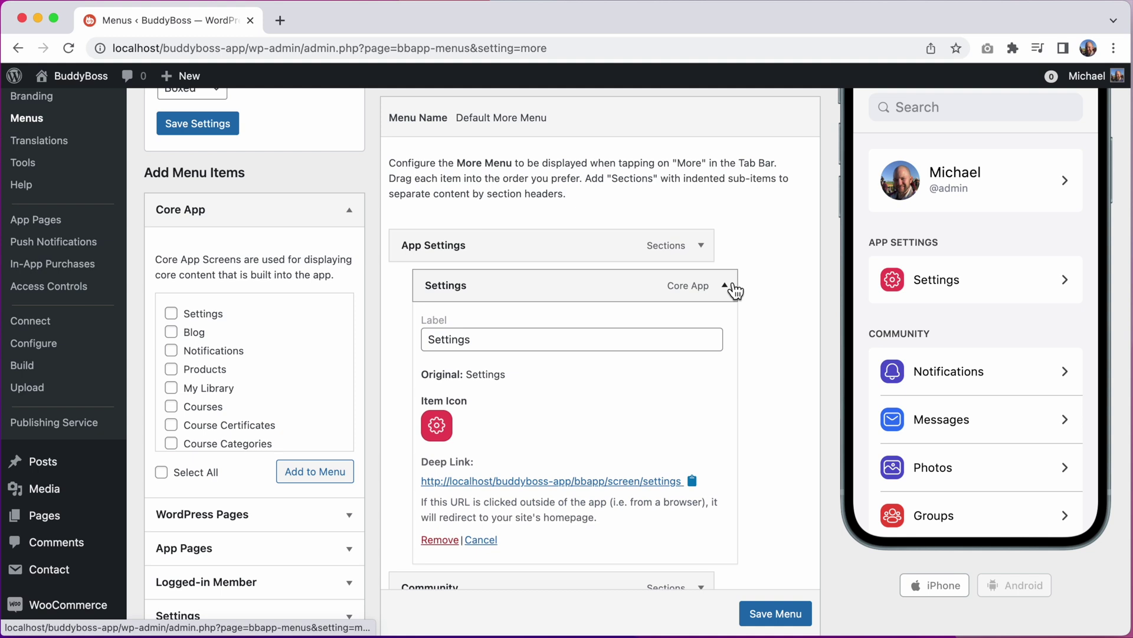
left_click(440, 540)
Step: Remove the entire App Settings section, then expand the Notifications item
left_click(700, 245)
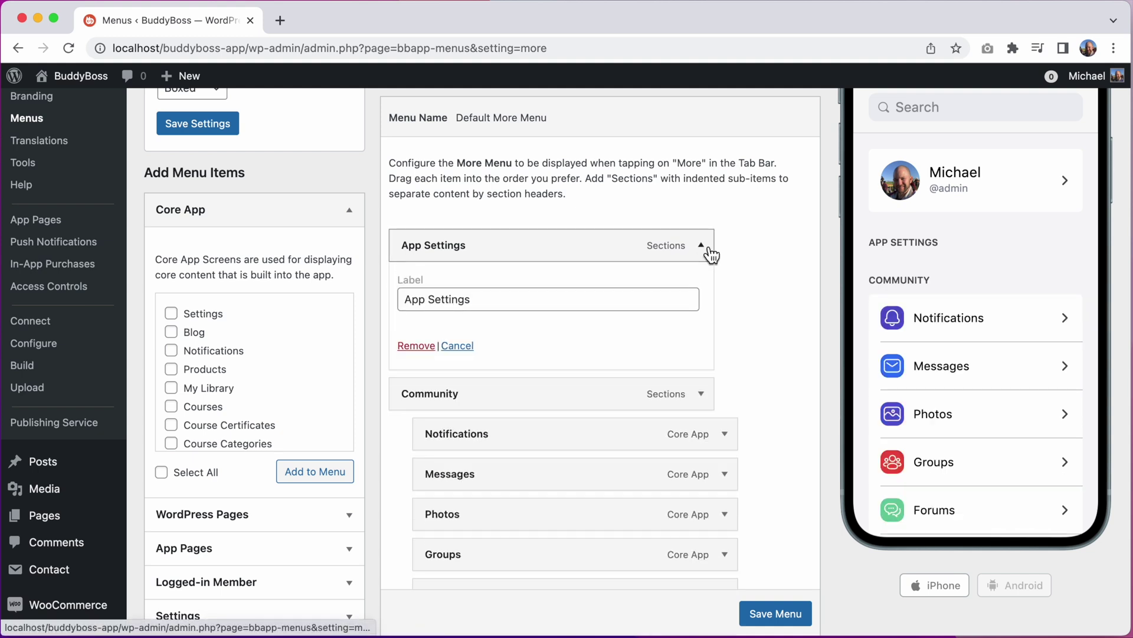
left_click(417, 346)
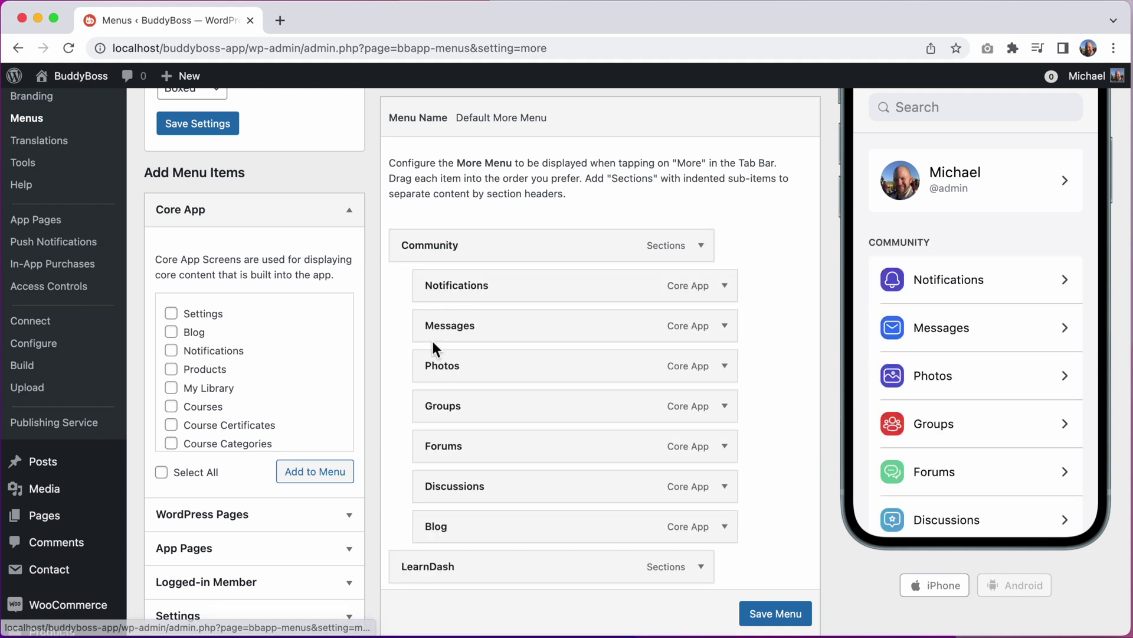
left_click(724, 287)
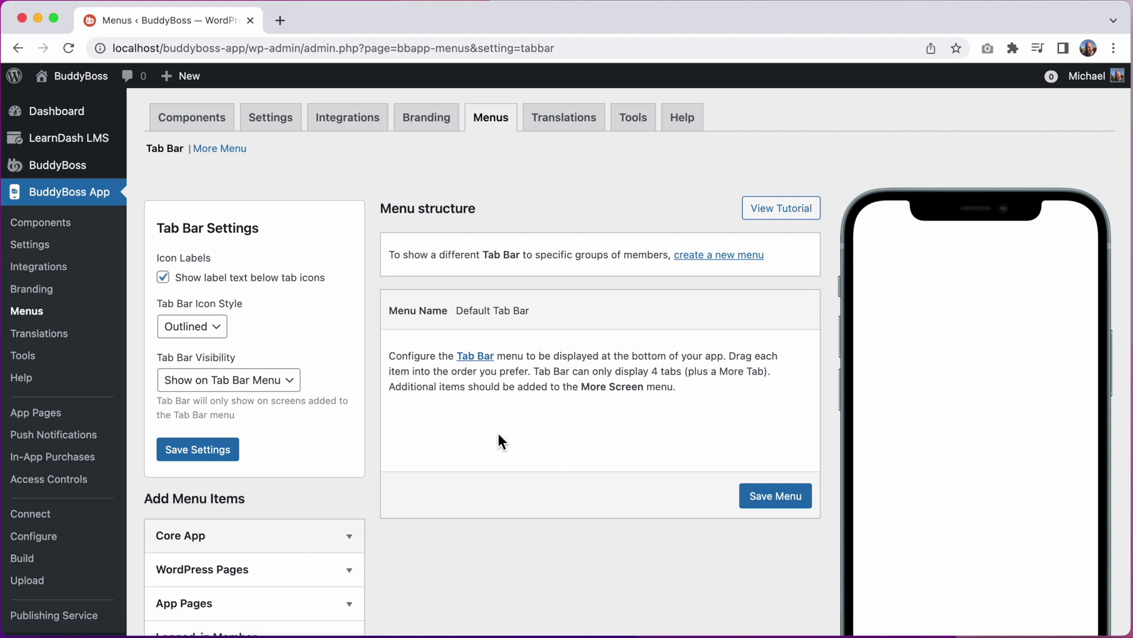
scroll(499, 433, "down", 5)
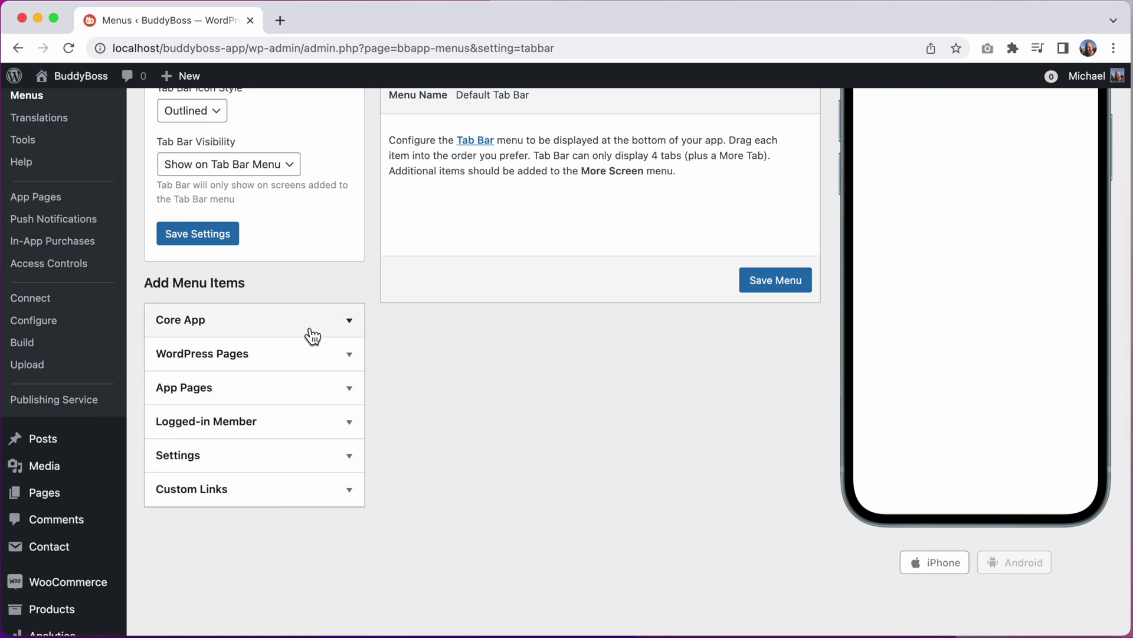
left_click(312, 321)
scroll(405, 405, "down", 2)
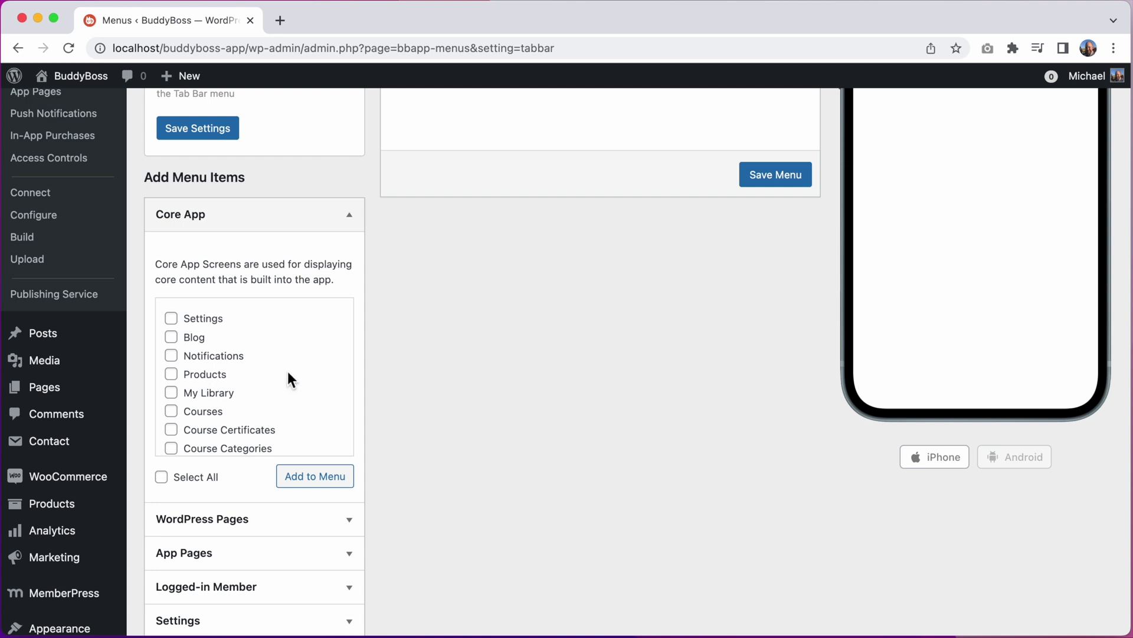
left_click(324, 222)
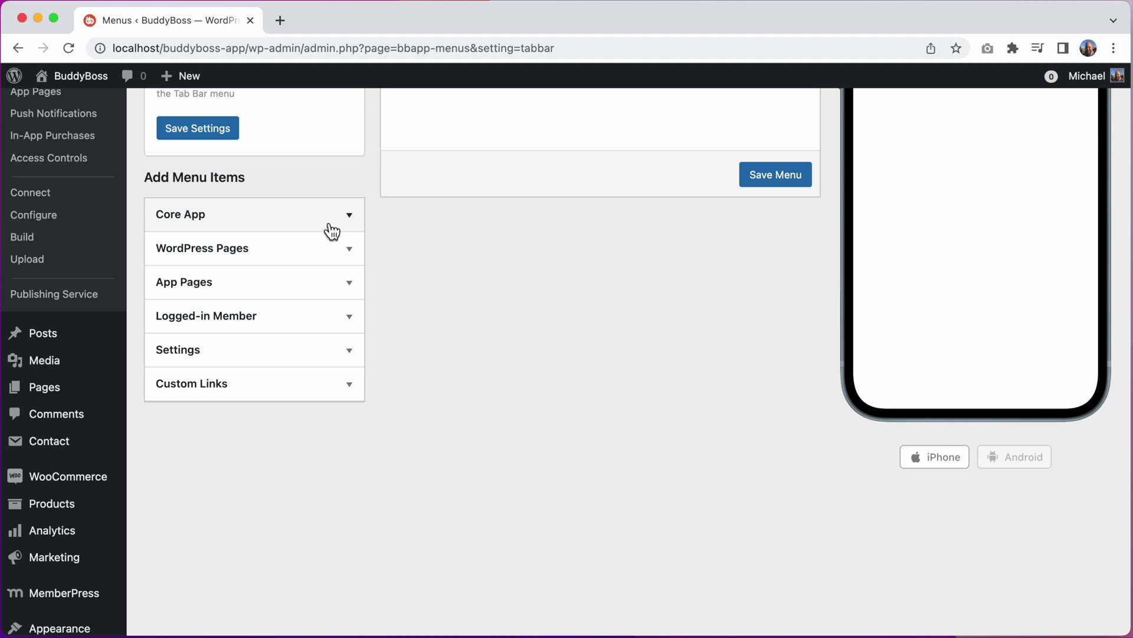
left_click(321, 257)
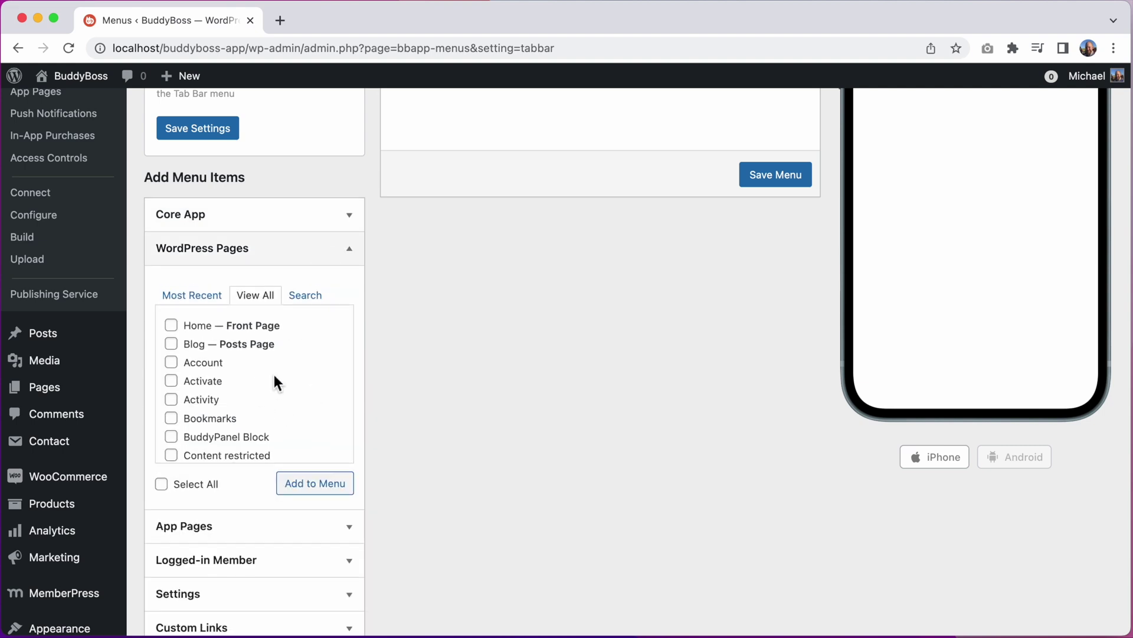
left_click(299, 258)
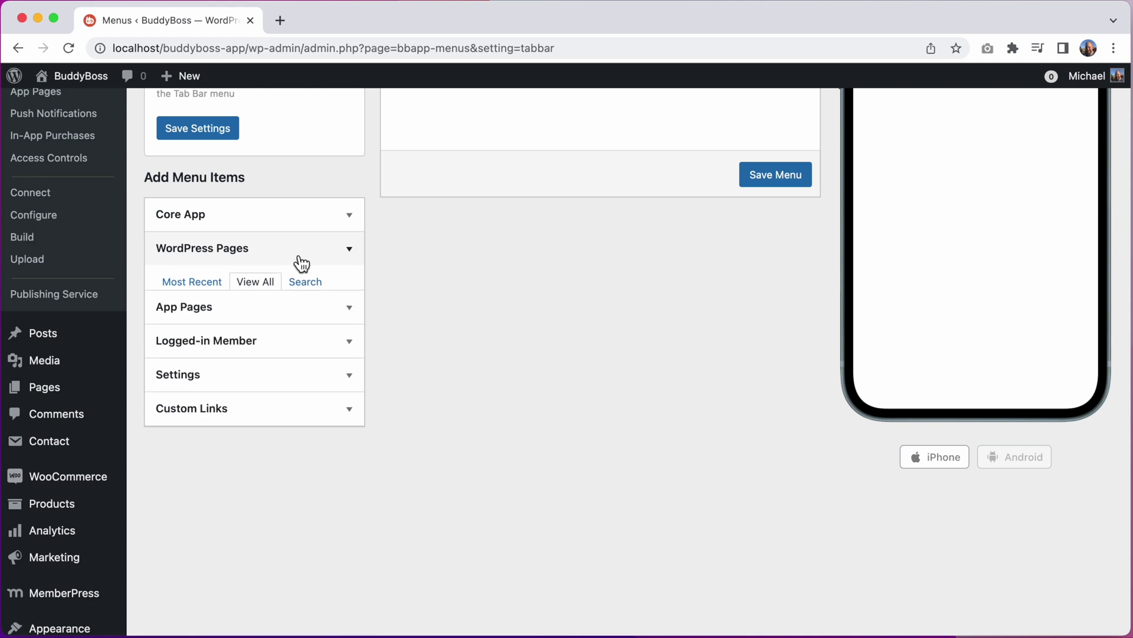
left_click(281, 291)
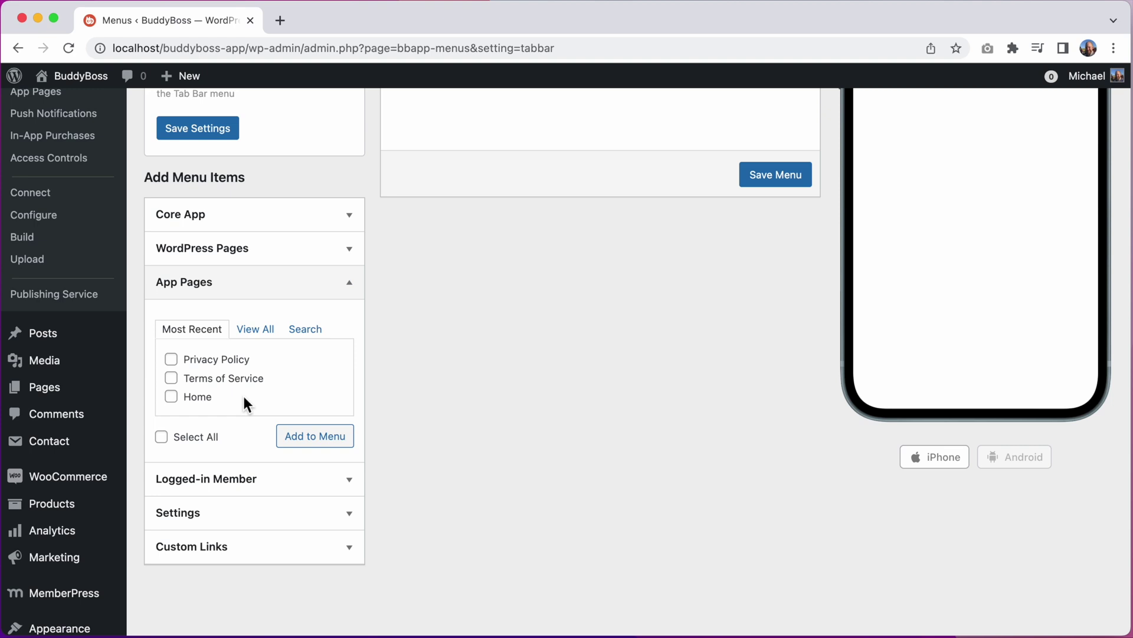
left_click(280, 295)
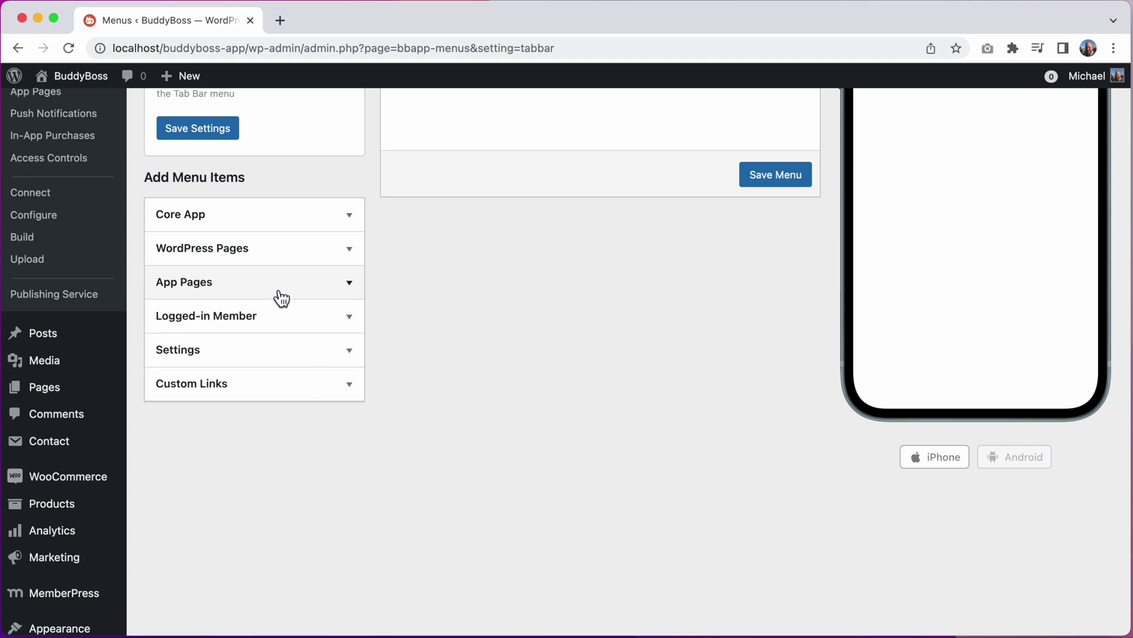
left_click(277, 328)
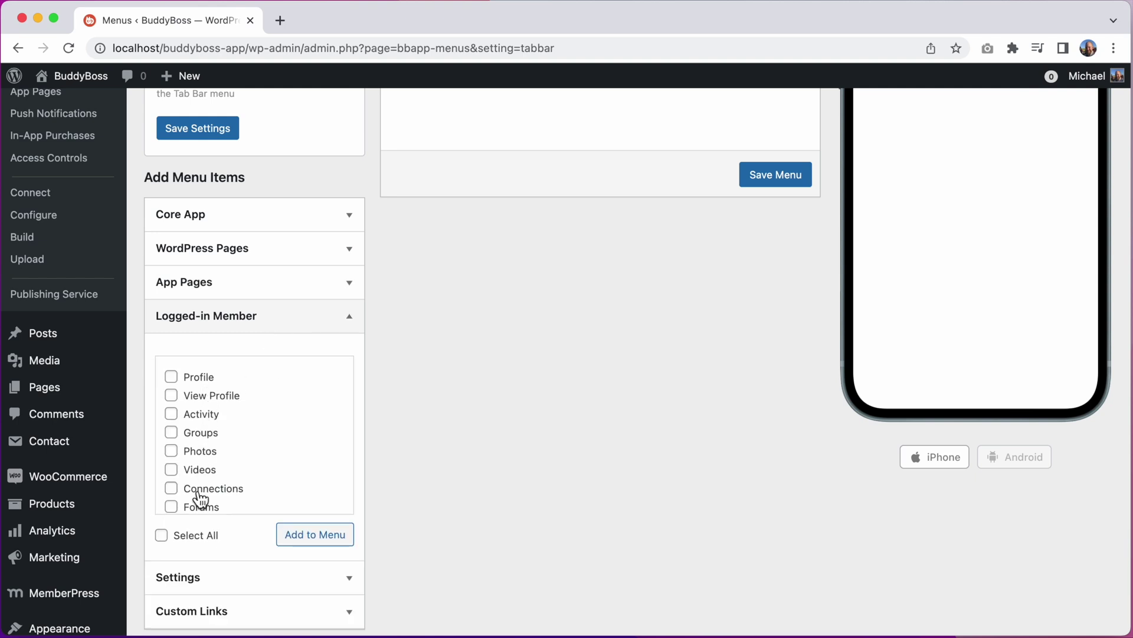
left_click(283, 334)
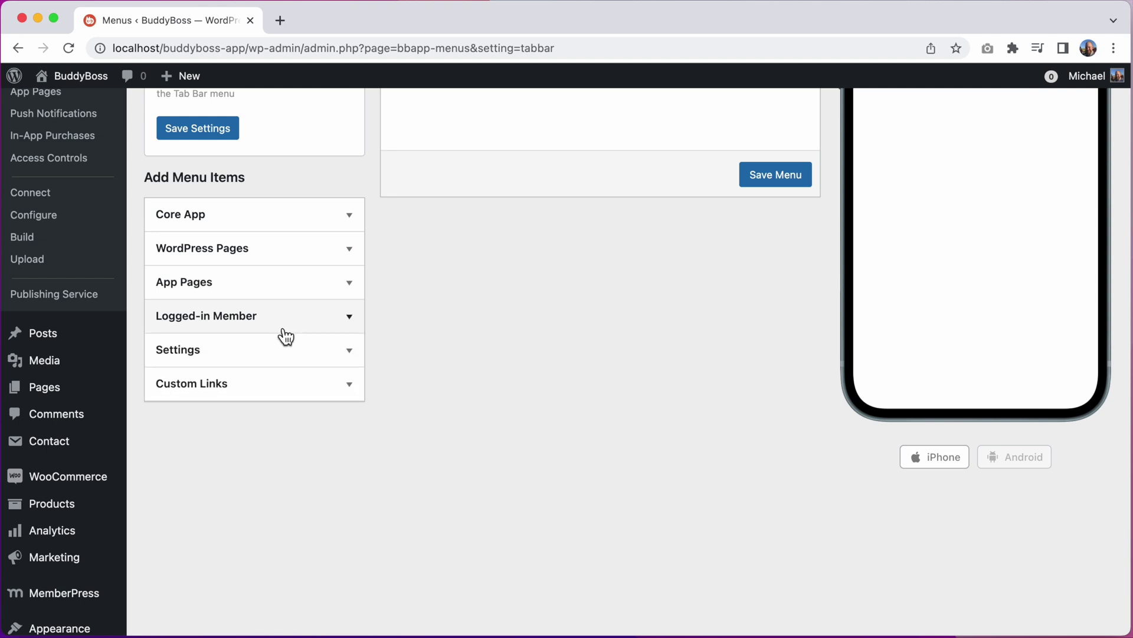
left_click(282, 351)
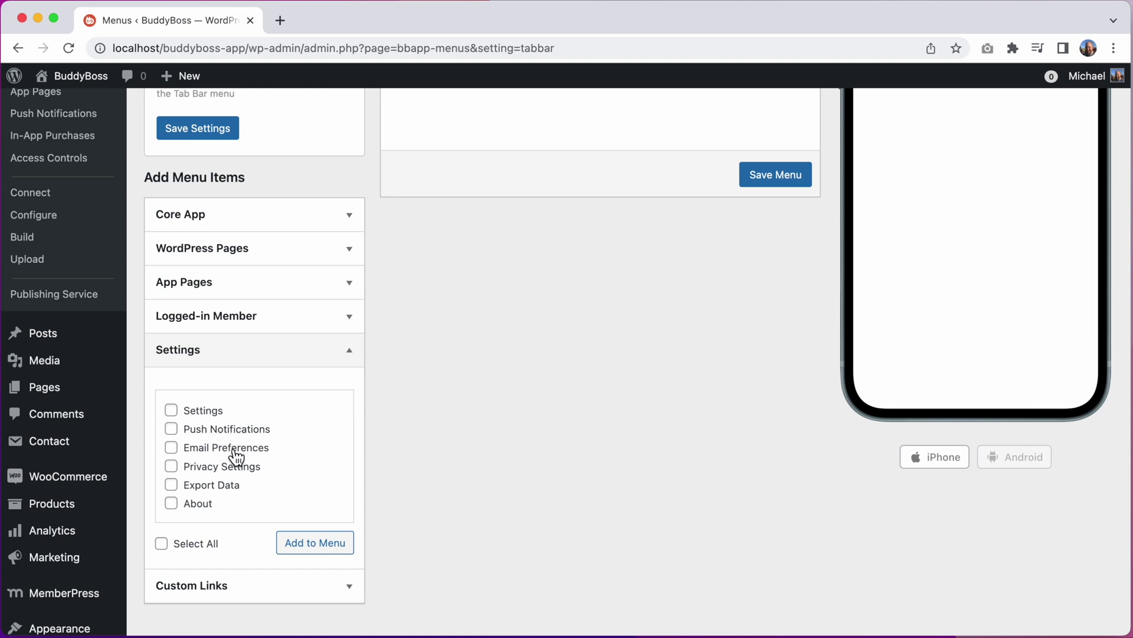
left_click(287, 362)
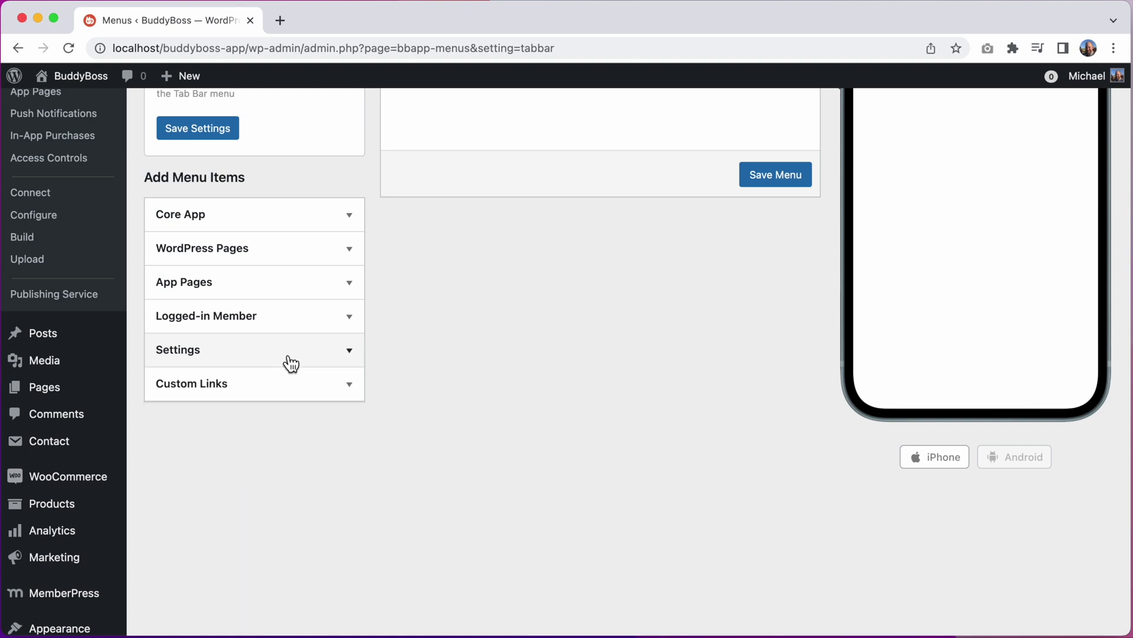
left_click(278, 389)
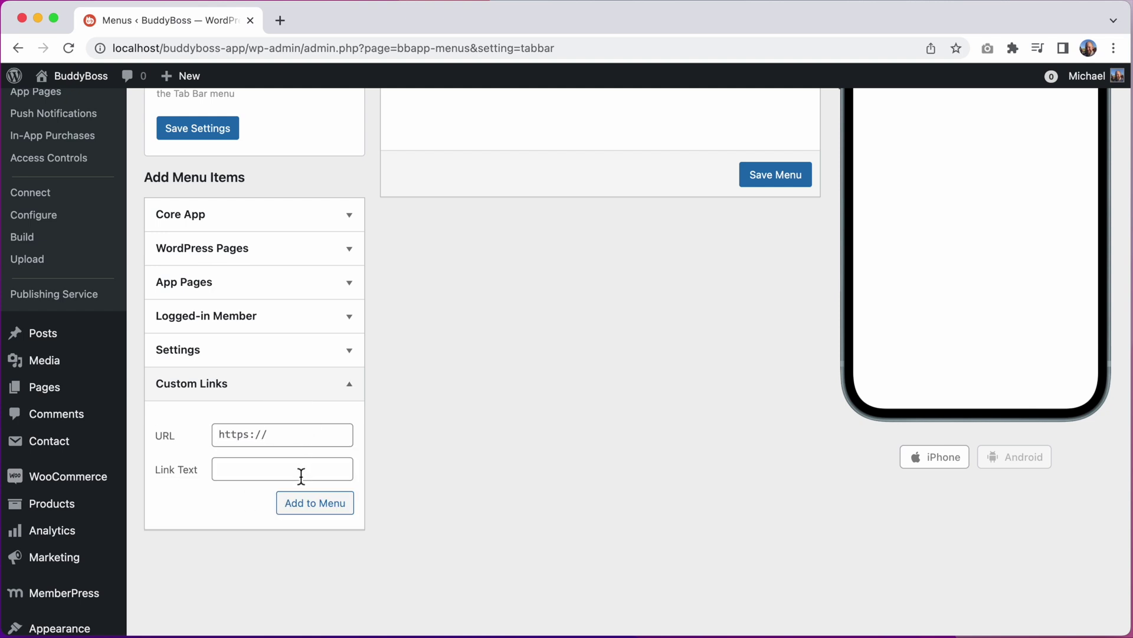
left_click(323, 395)
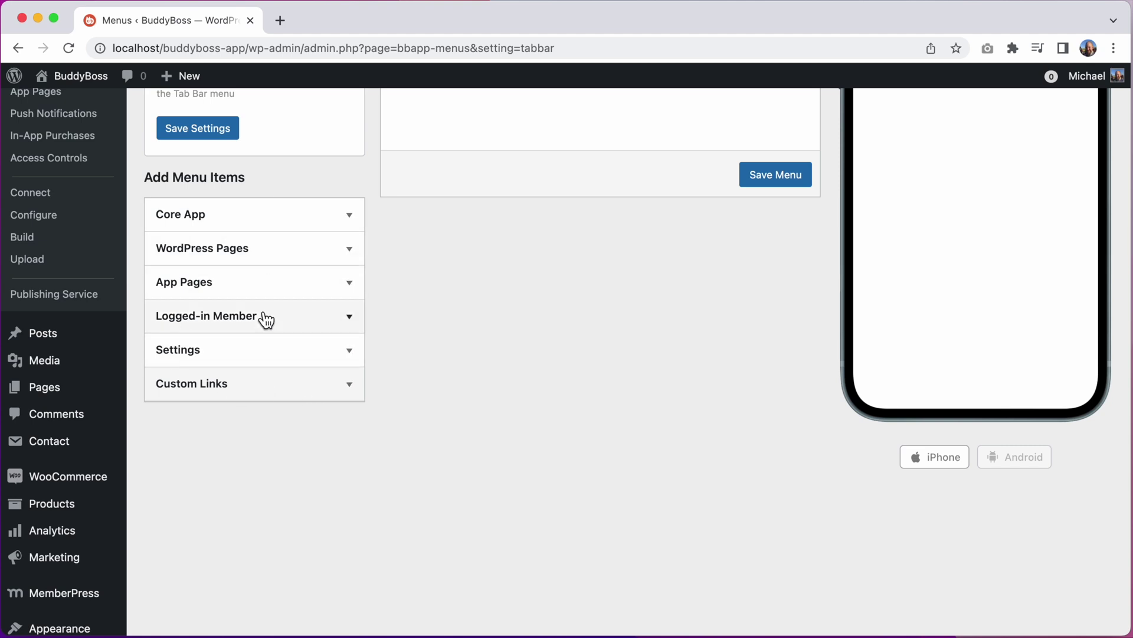
Step: Add the Settings screen from the Settings list to the Tab Bar menu
left_click(255, 353)
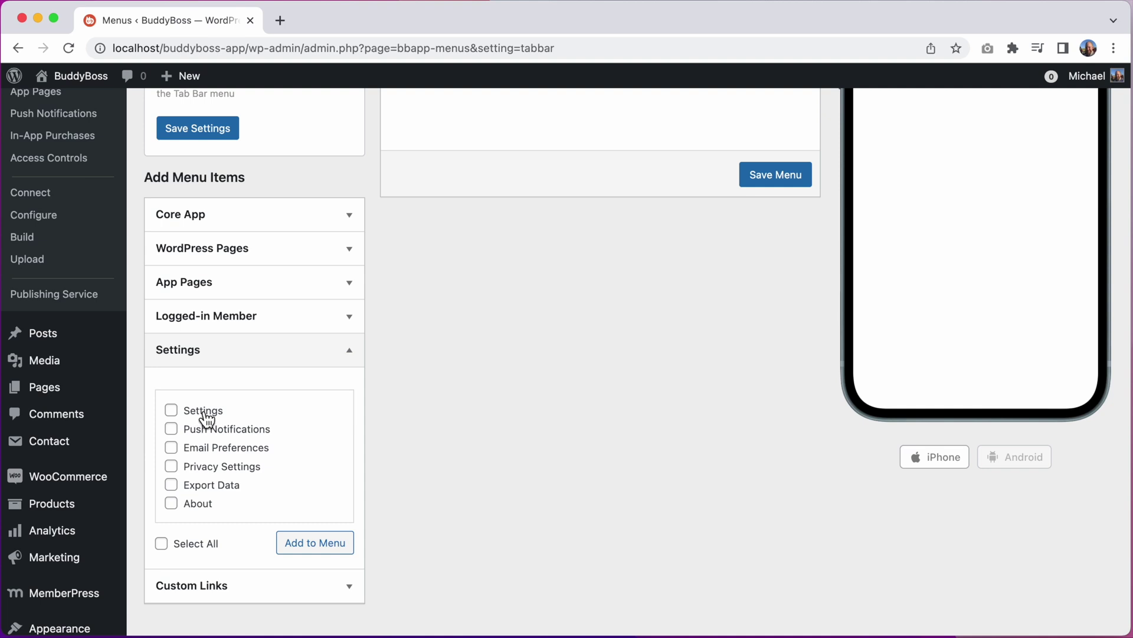
left_click(205, 413)
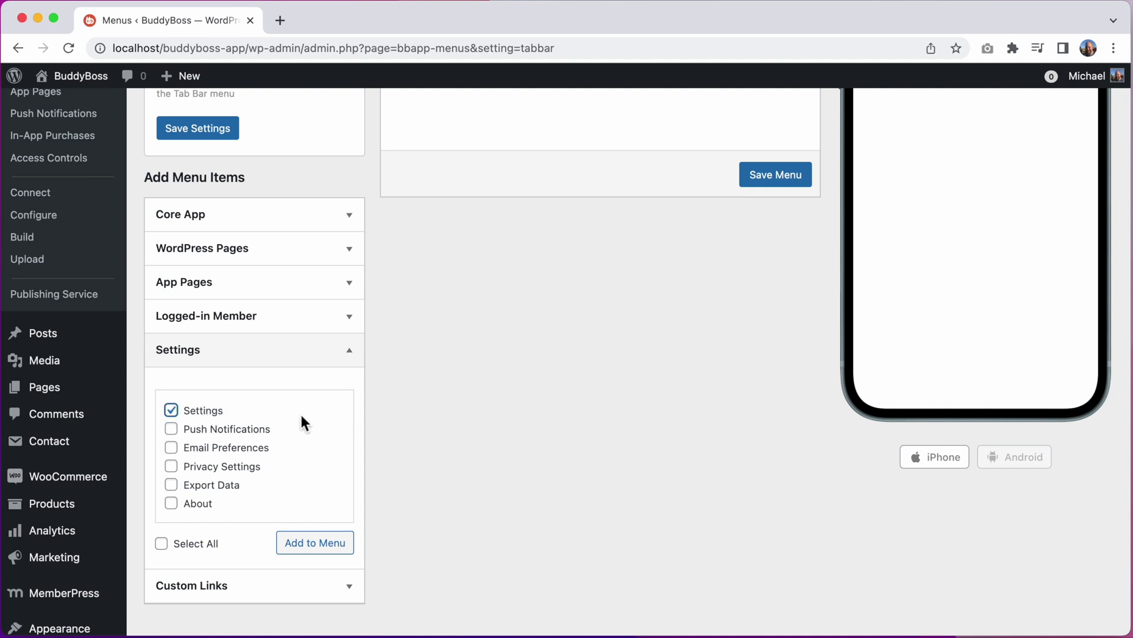
left_click(311, 542)
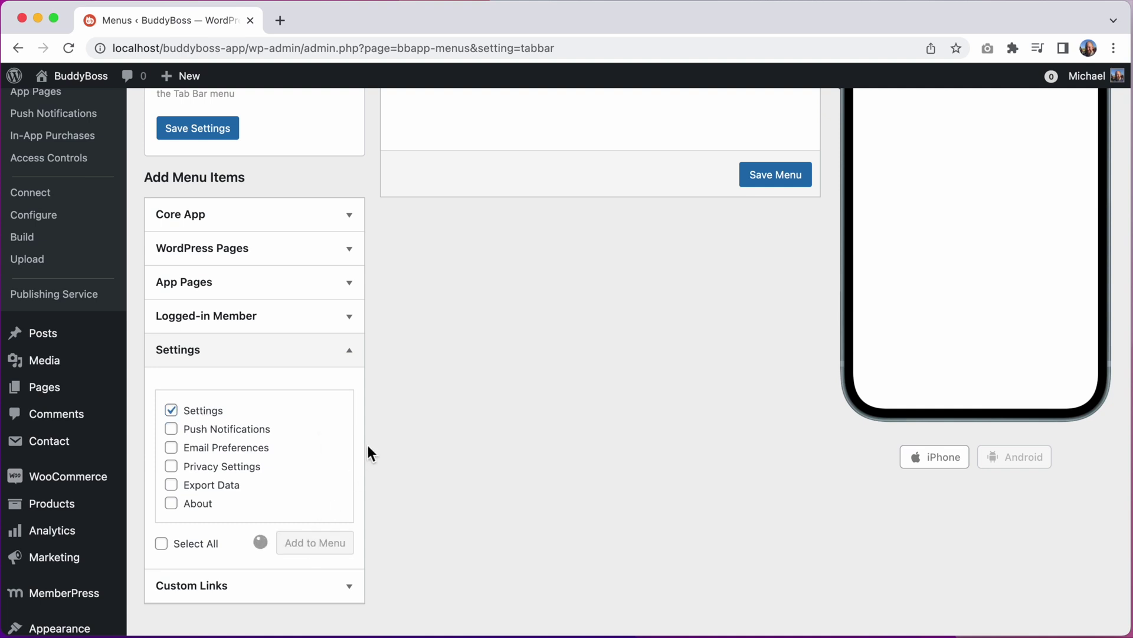
scroll(367, 451, "up", 1)
scroll(368, 452, "up", 3)
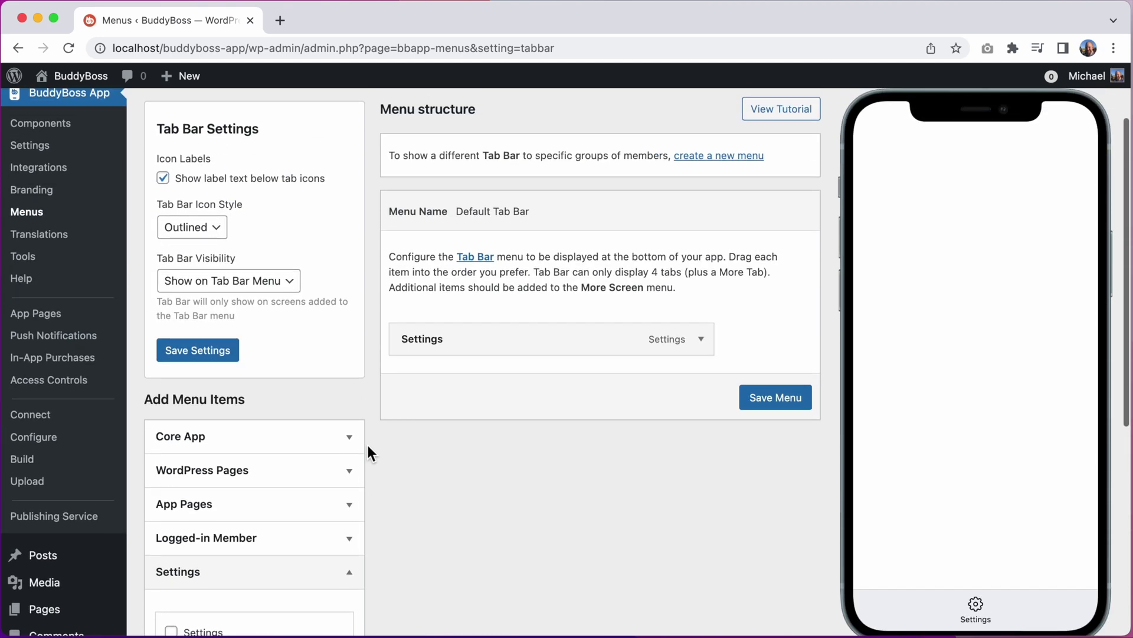
scroll(368, 452, "up", 2)
scroll(517, 400, "up", 1)
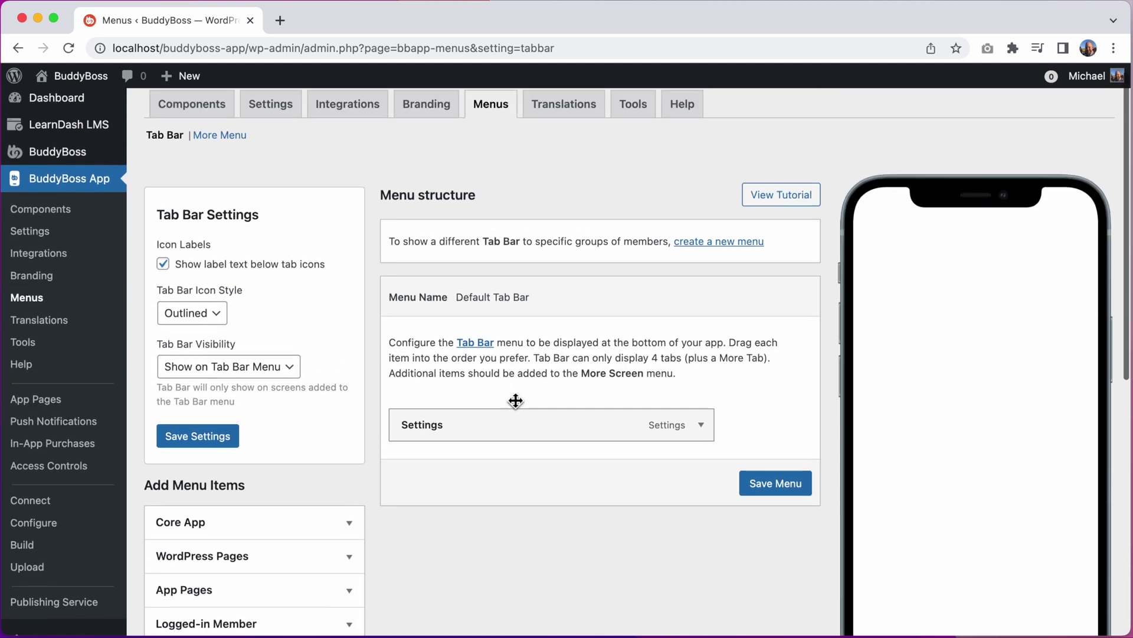
scroll(516, 400, "up", 1)
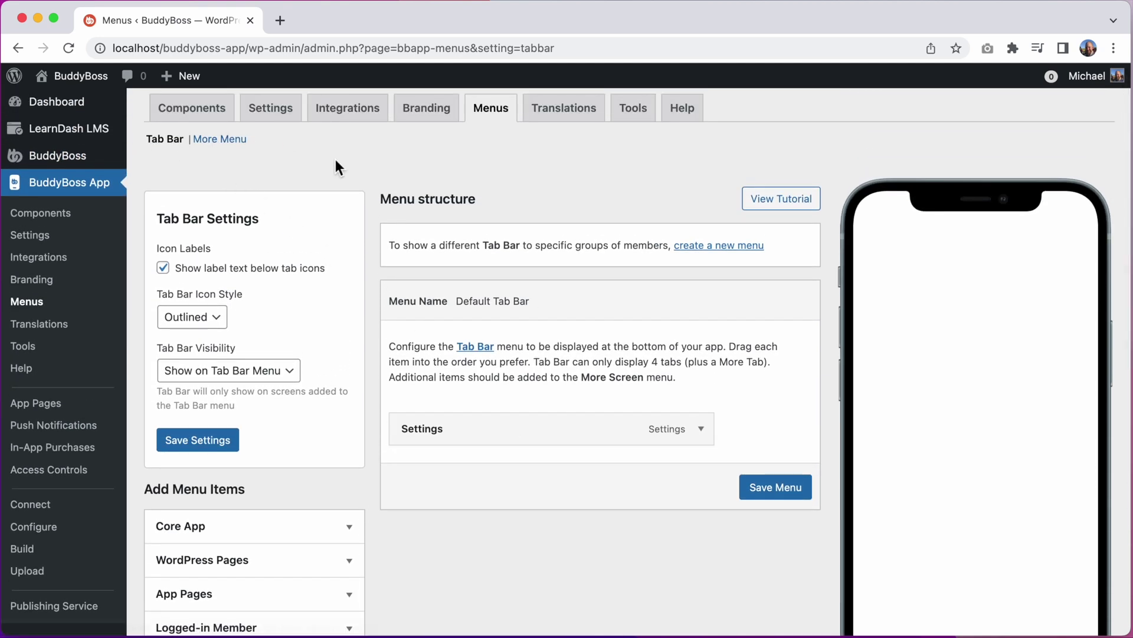
scroll(381, 256, "down", 5)
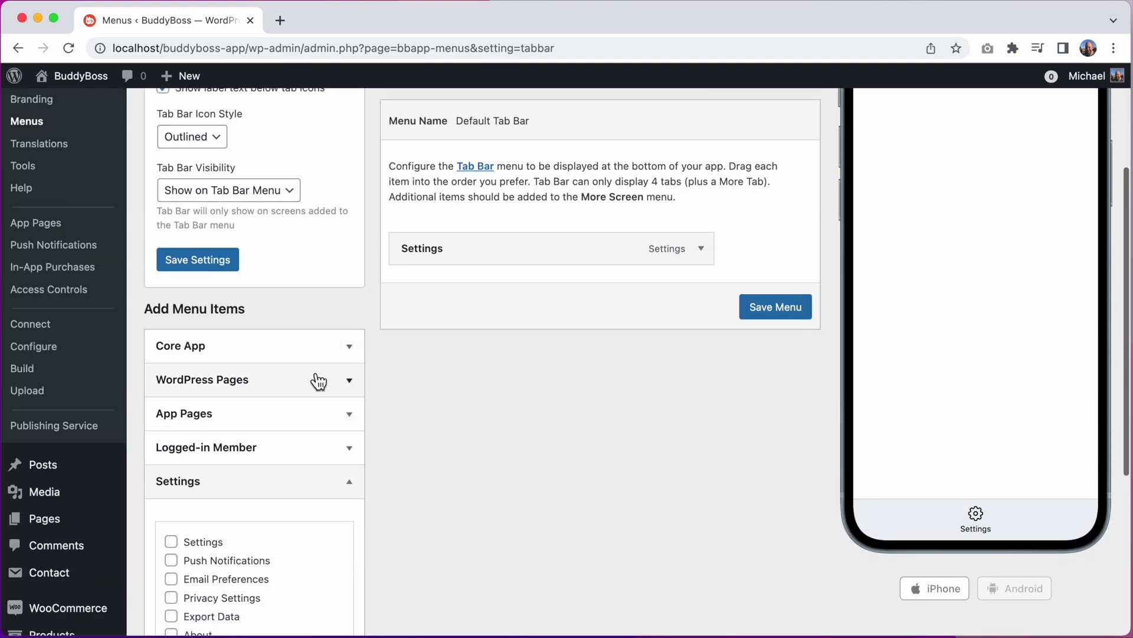
left_click(319, 354)
scroll(310, 505, "down", 1)
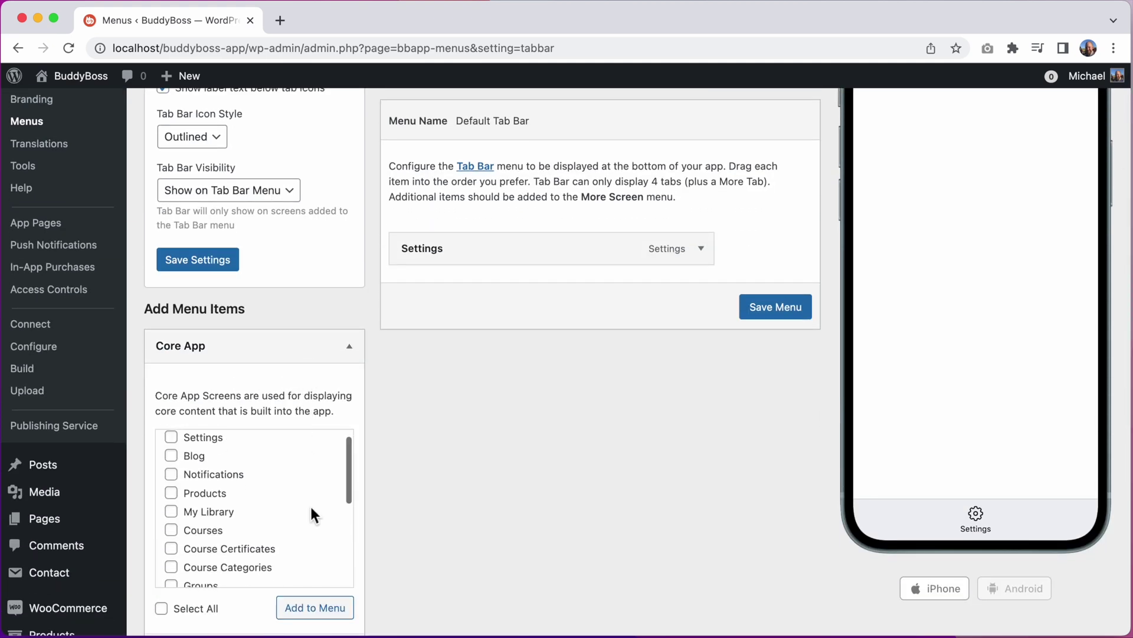
Step: Add Courses from Core App and place it before Settings
left_click(172, 528)
left_click(320, 608)
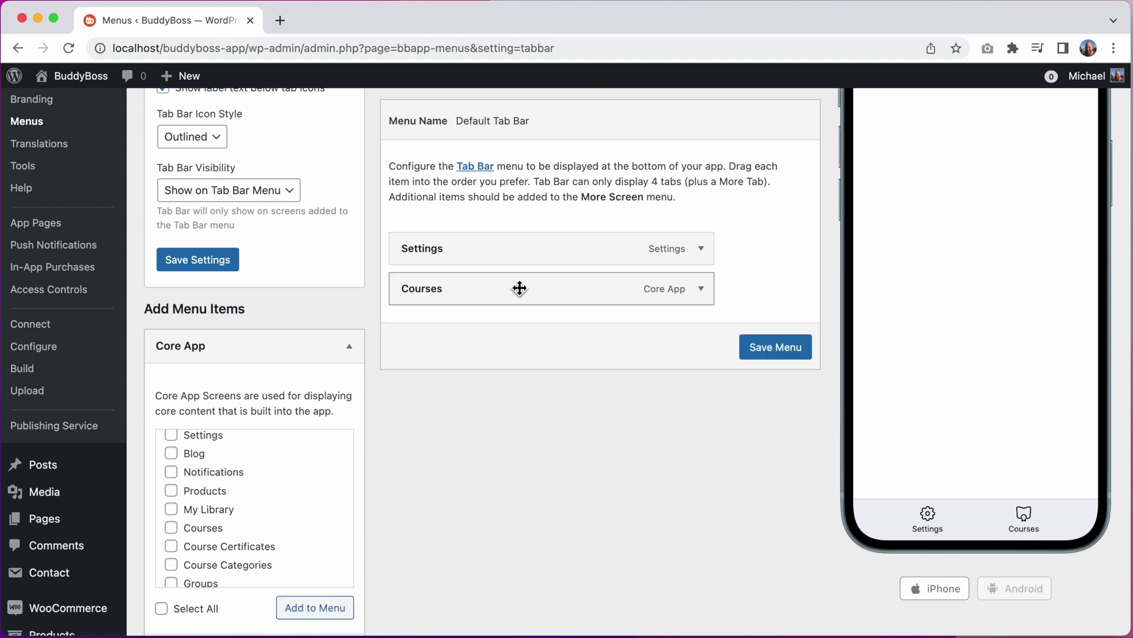
left_click_drag(520, 288, 508, 248)
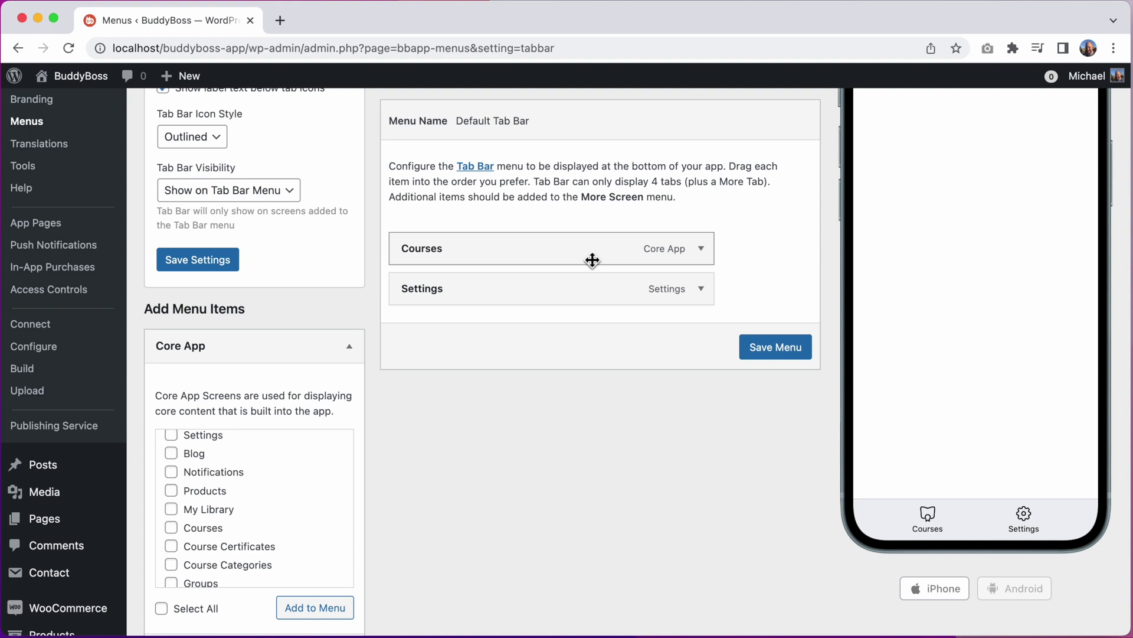
left_click(332, 351)
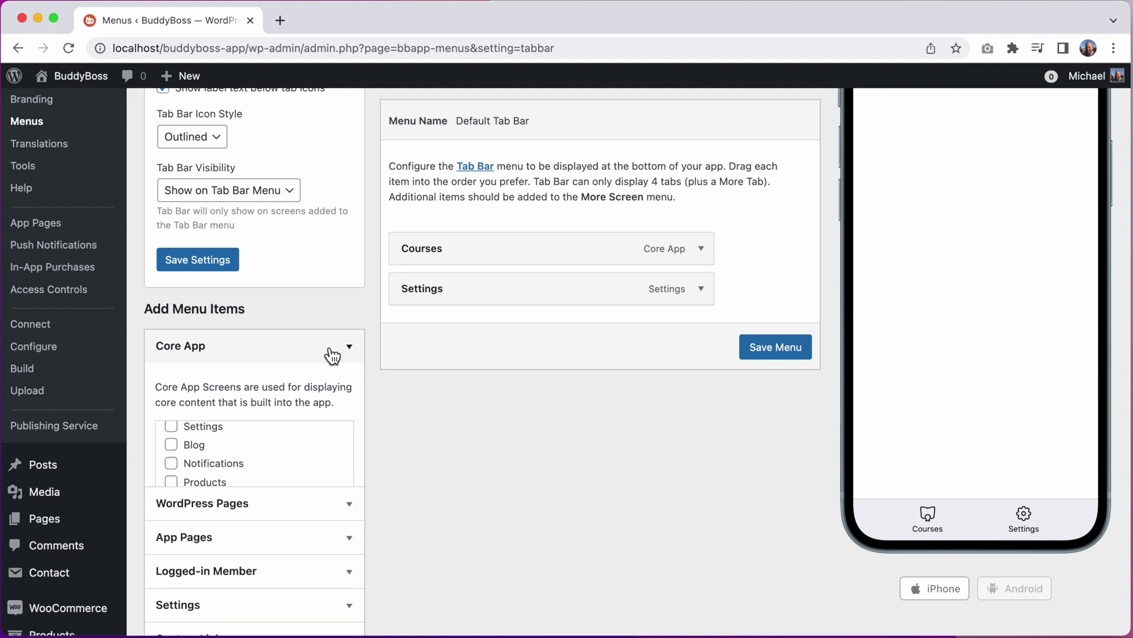
Step: Add the Home page from App Pages and order the tabs Home, Courses, Settings
left_click(290, 413)
scroll(266, 434, "down", 2)
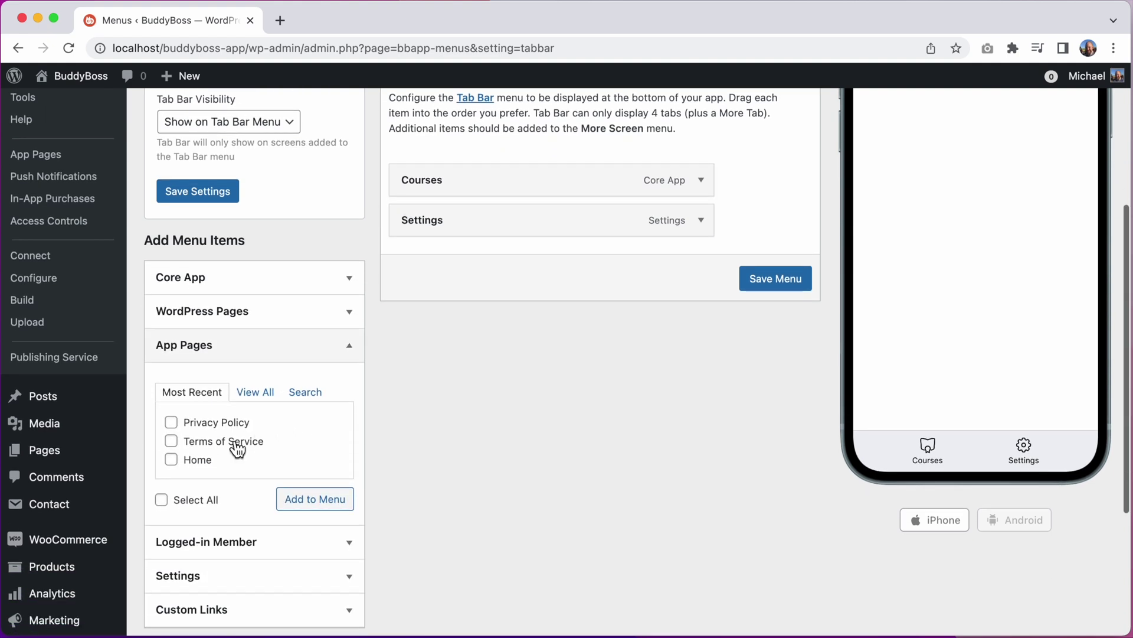
left_click(210, 460)
left_click(295, 501)
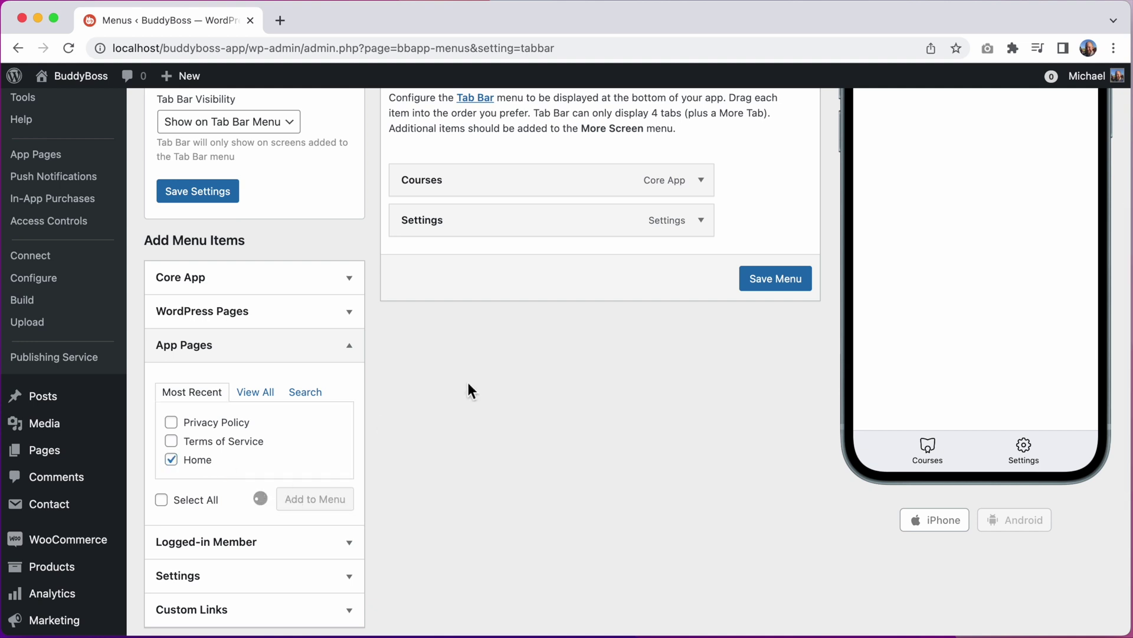
scroll(468, 381, "up", 2)
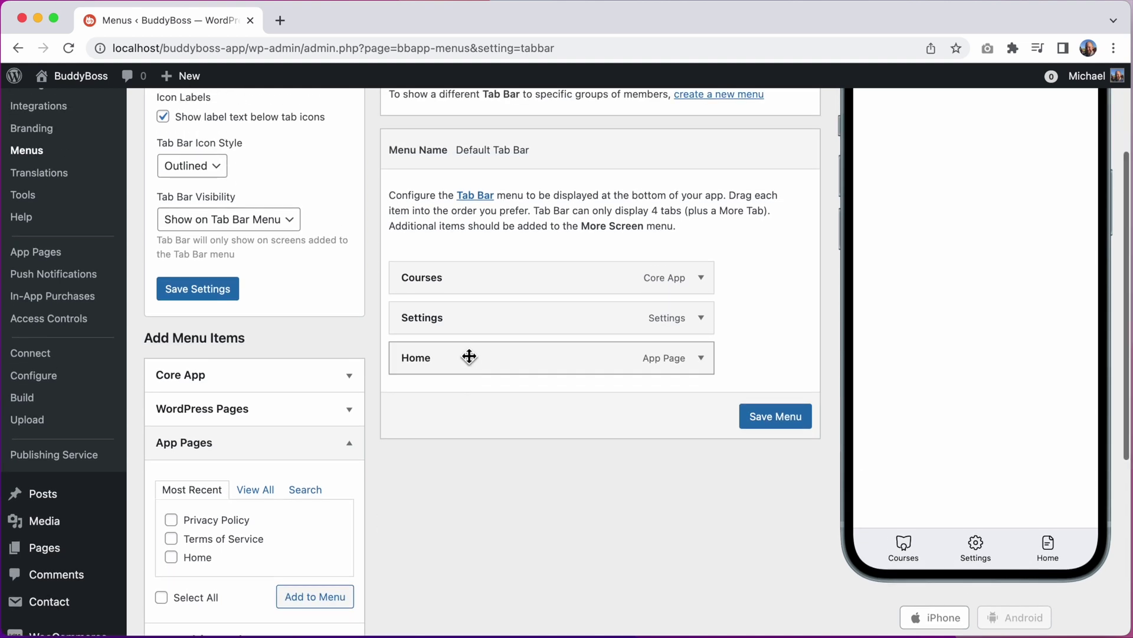
left_click_drag(469, 357, 471, 271)
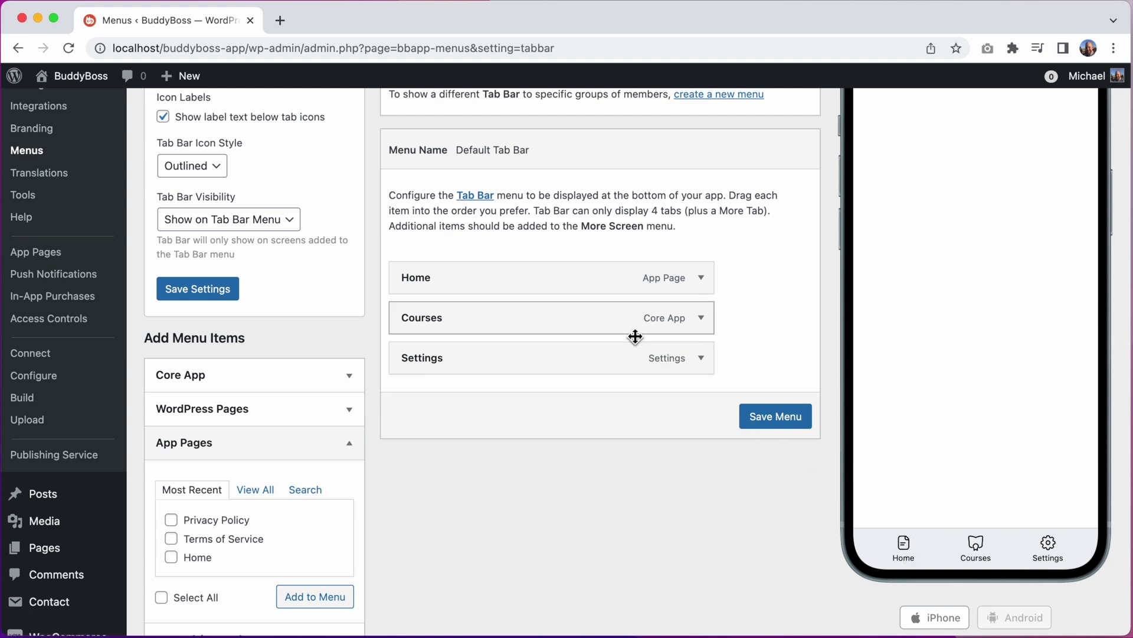
left_click_drag(629, 328, 628, 280)
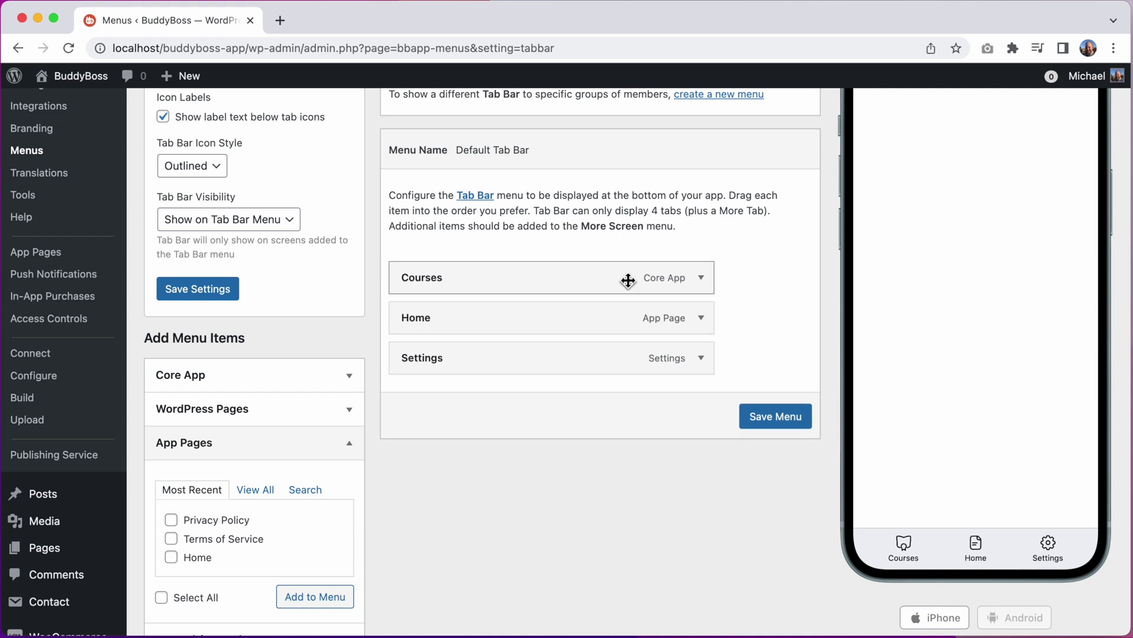
left_click_drag(628, 281, 625, 316)
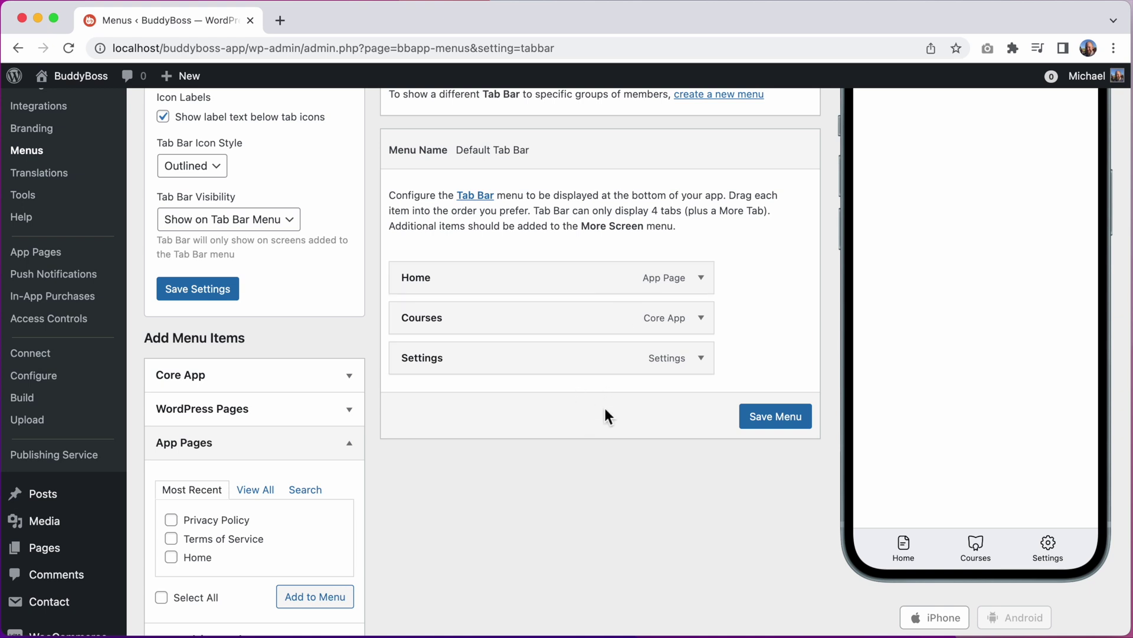
scroll(603, 406, "up", 3)
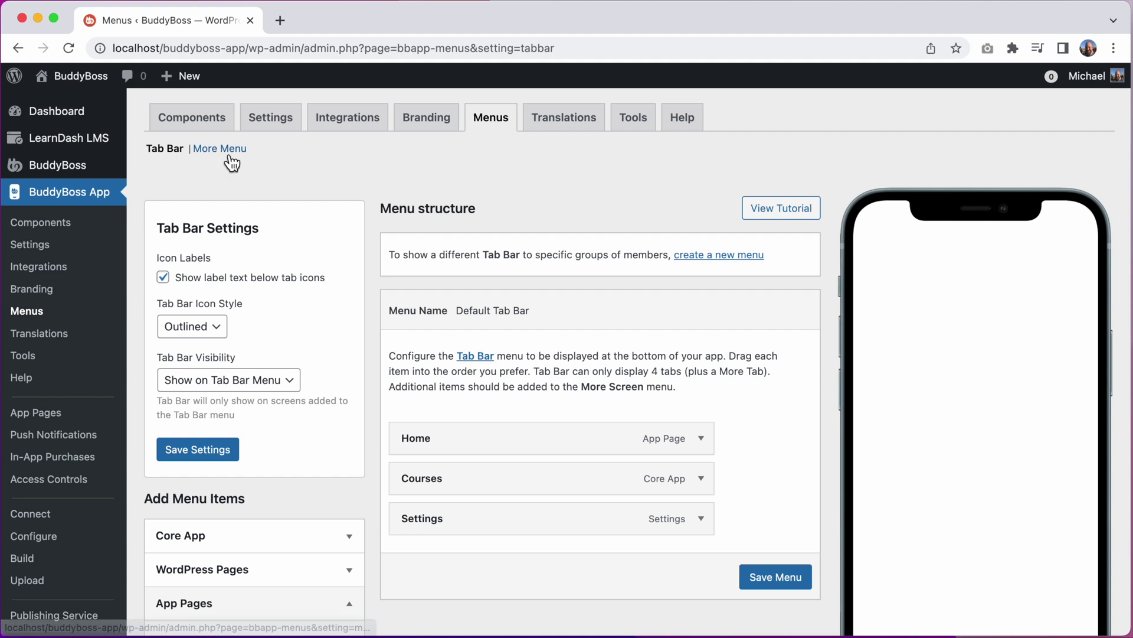
scroll(670, 309, "down", 3)
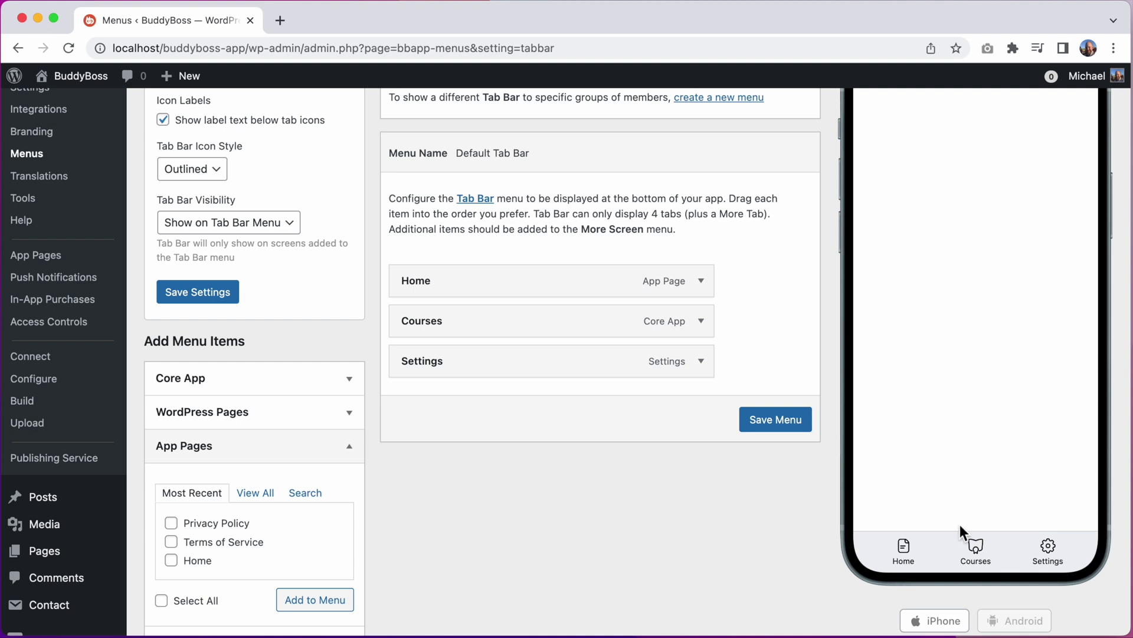
scroll(926, 395, "up", 4)
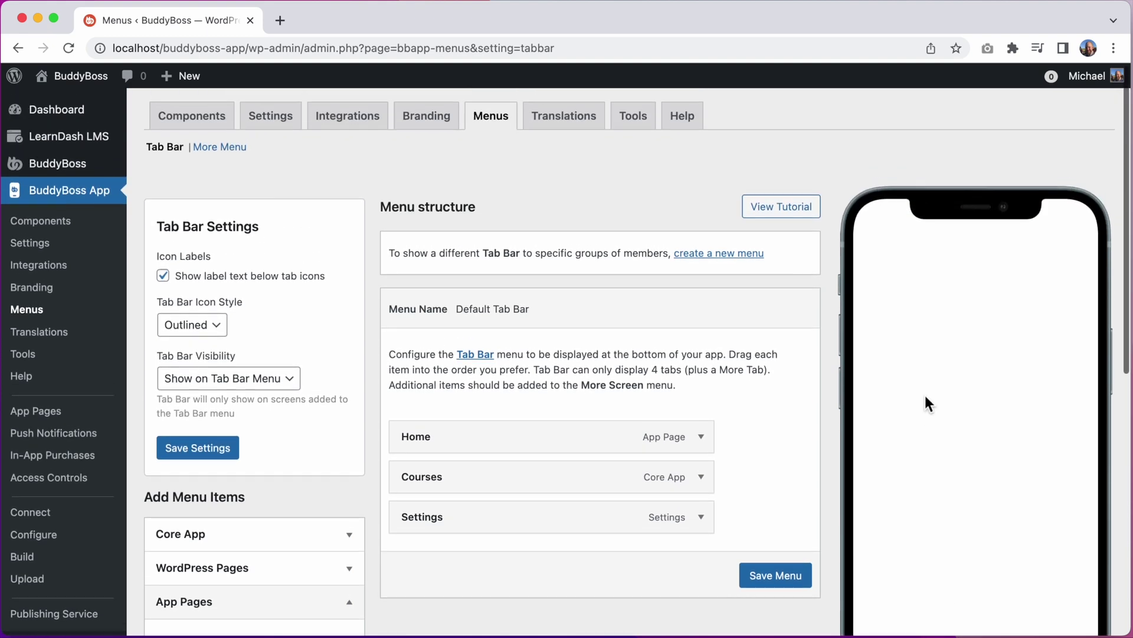
scroll(926, 395, "down", 3)
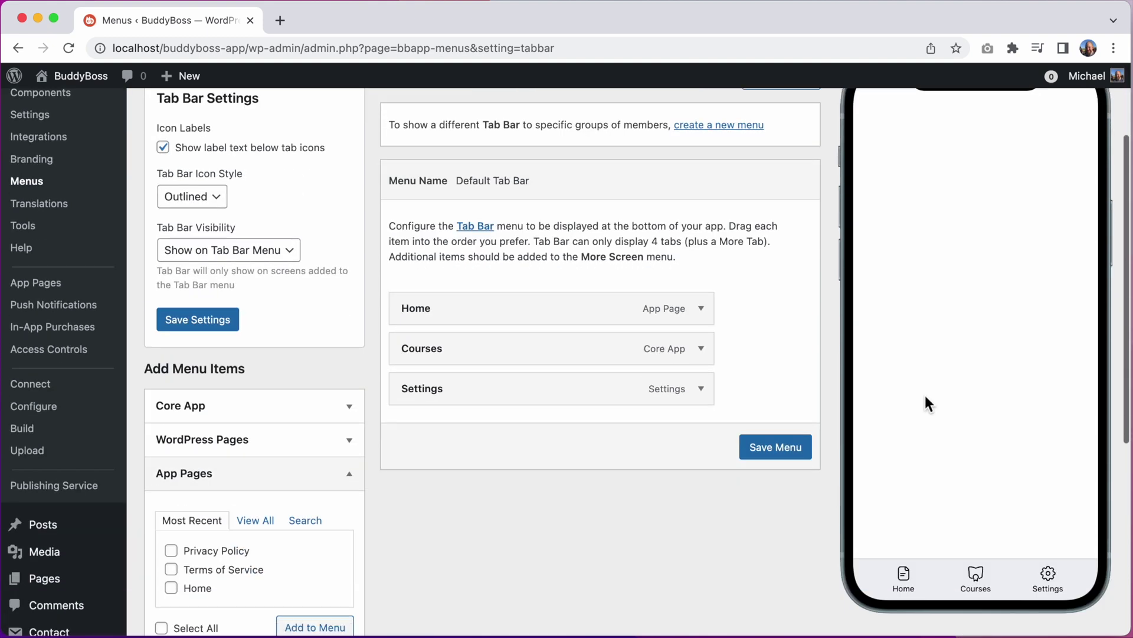
Step: Add the Profile screen from Core App and drag it above Settings
left_click(322, 365)
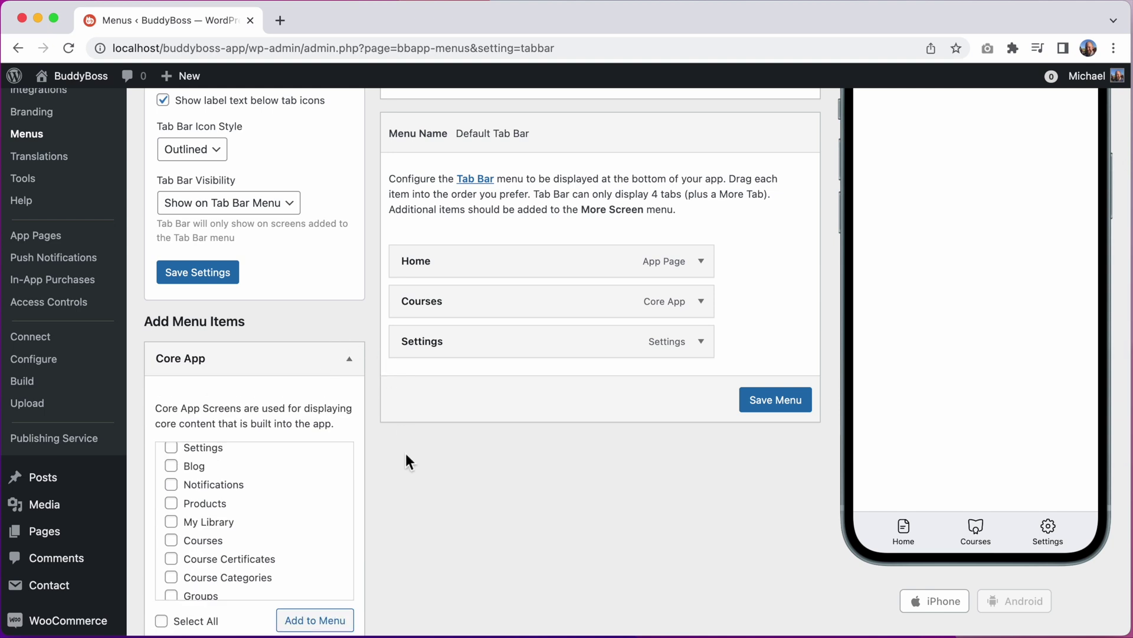
scroll(405, 452, "down", 1)
scroll(256, 443, "up", 1)
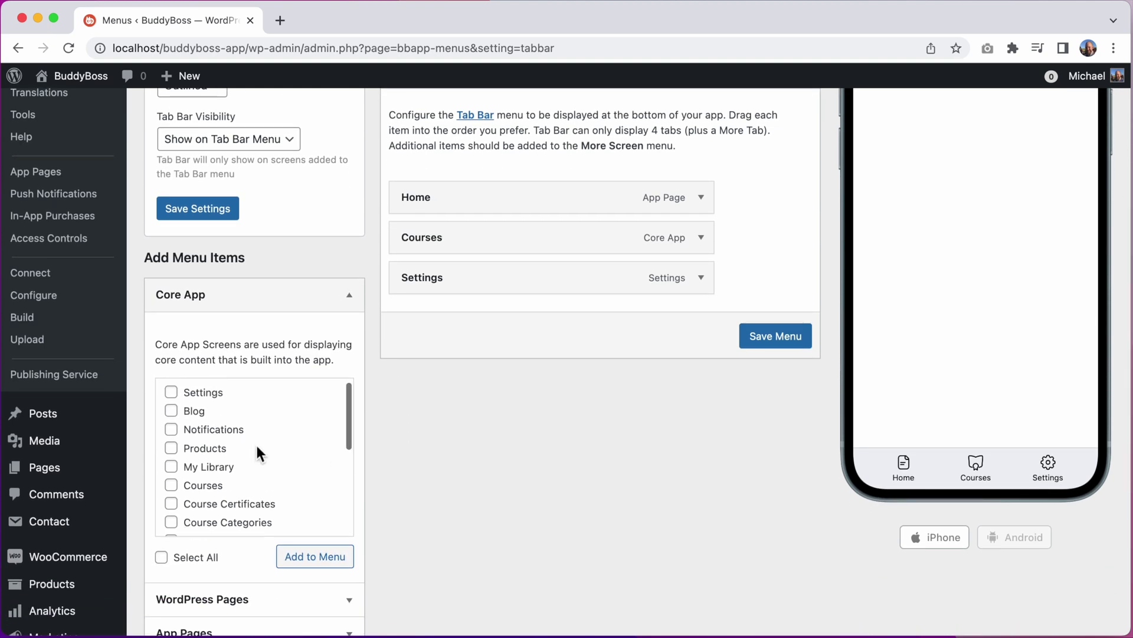
scroll(256, 442, "down", 3)
left_click(191, 429)
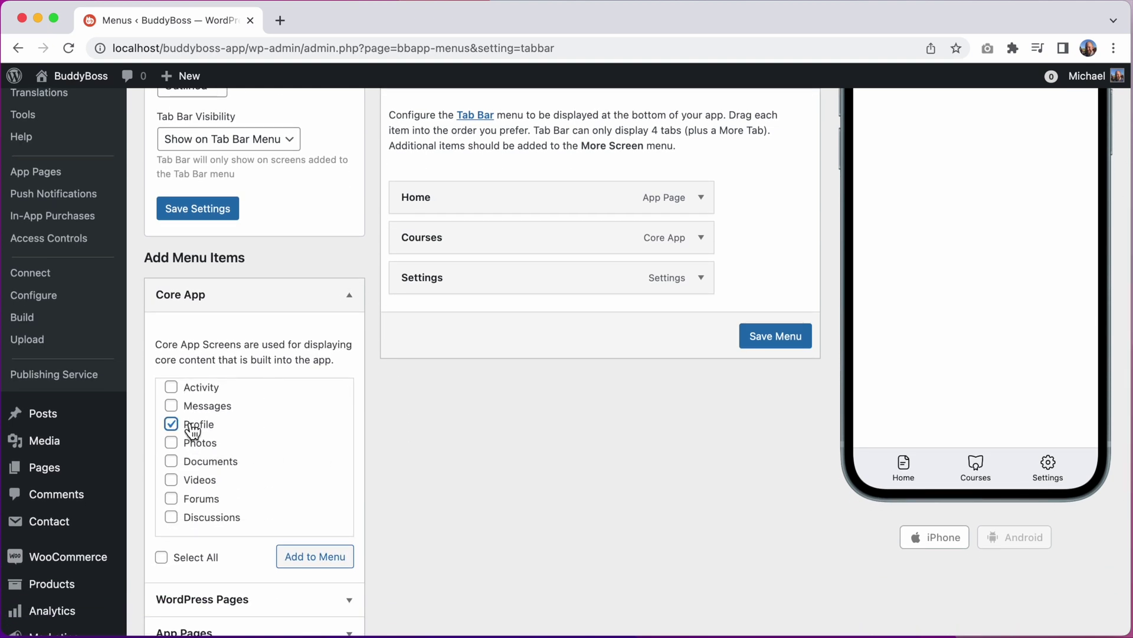
left_click(312, 556)
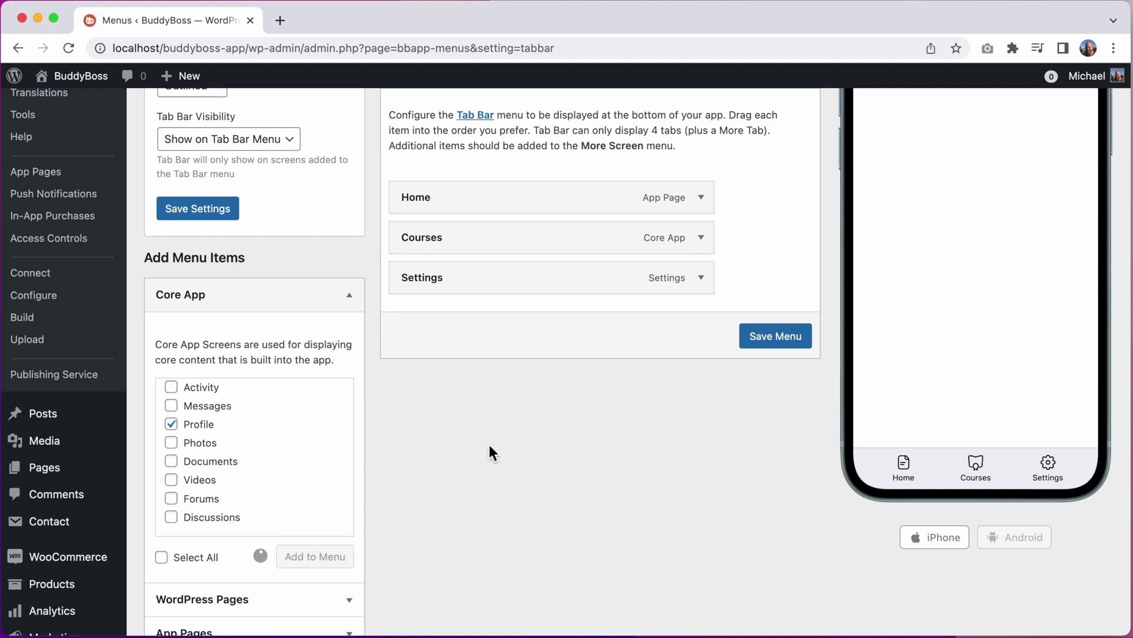
mouse_move(496, 317)
left_mouse_down()
mouse_move(501, 271)
mouse_move(497, 281)
left_mouse_up()
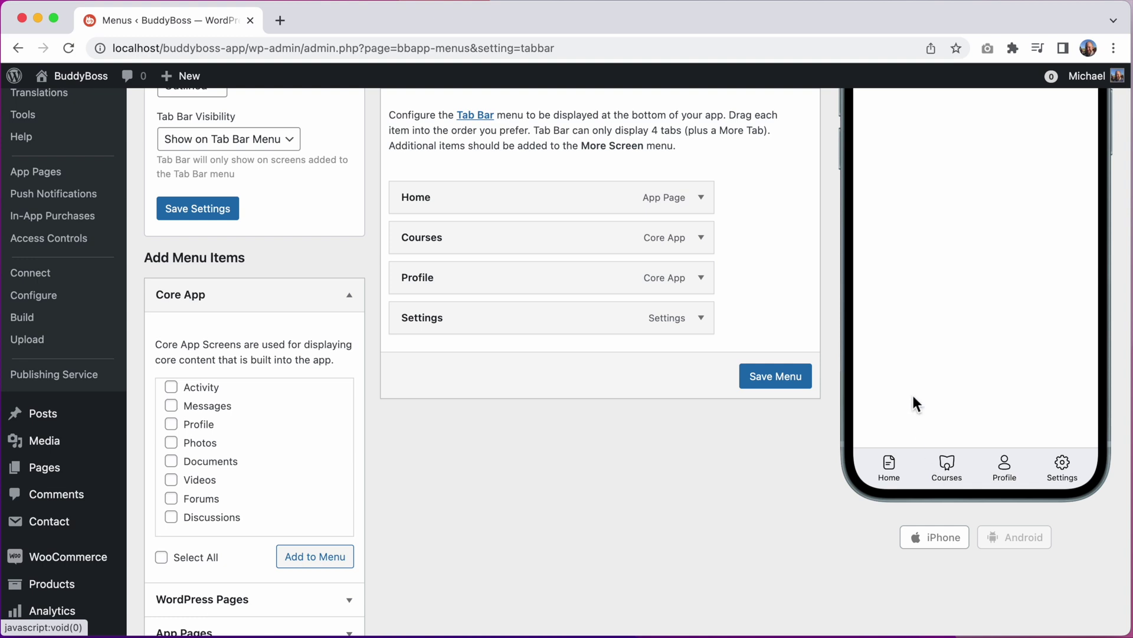
left_click(699, 281)
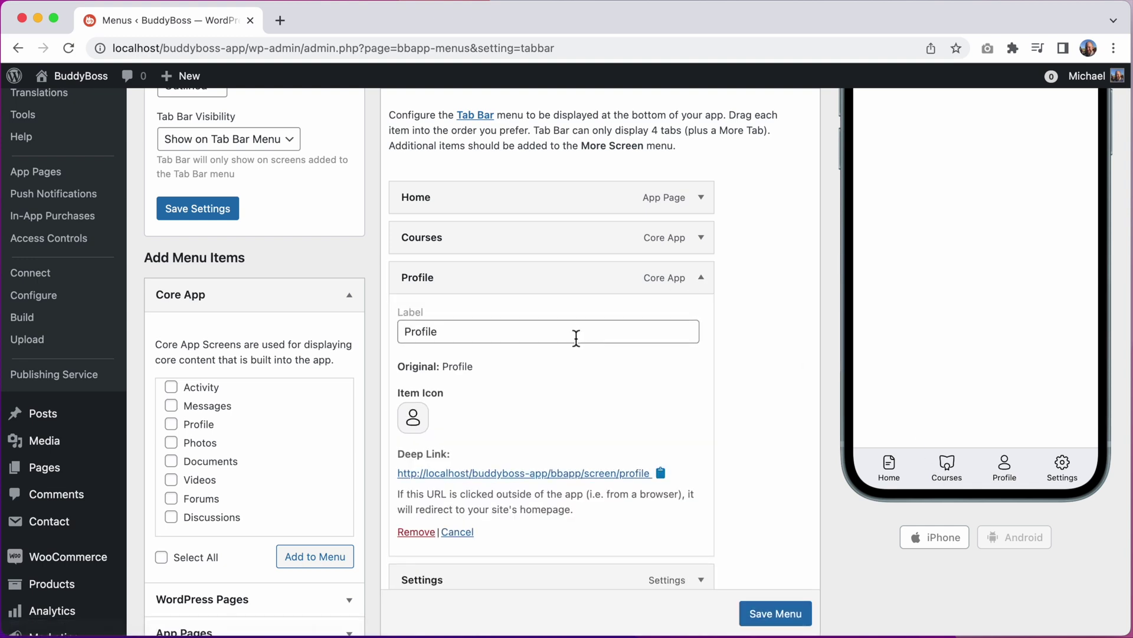
double_click(576, 339)
type("Me")
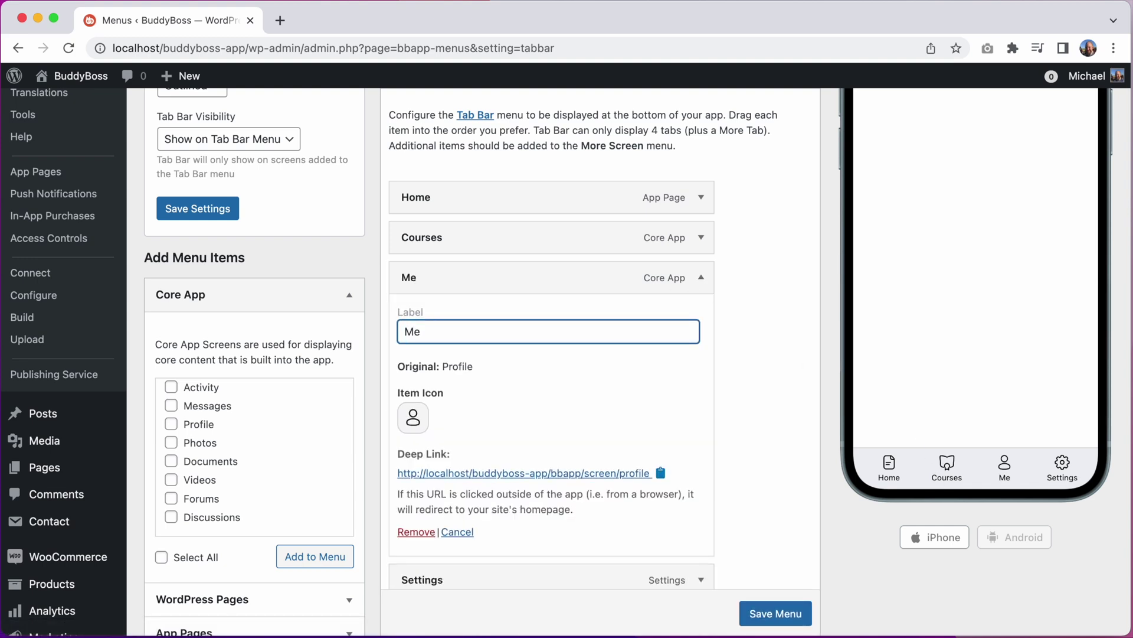
left_click(716, 287)
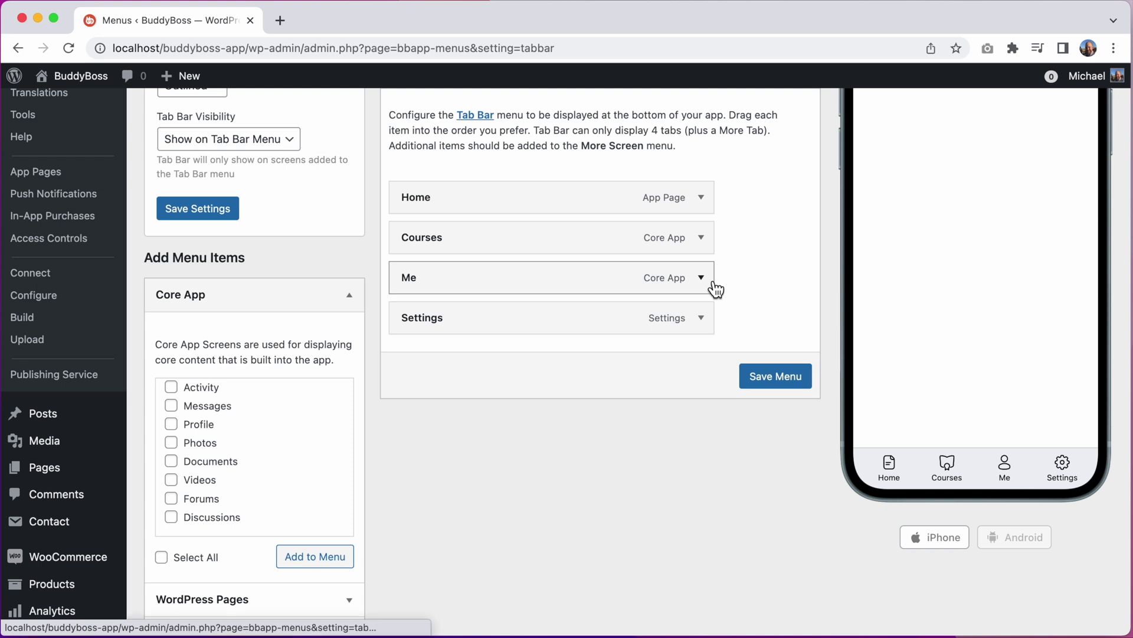
Step: Expand the Home item and pick the house icon in the icon picker
left_click(704, 203)
left_click(429, 340)
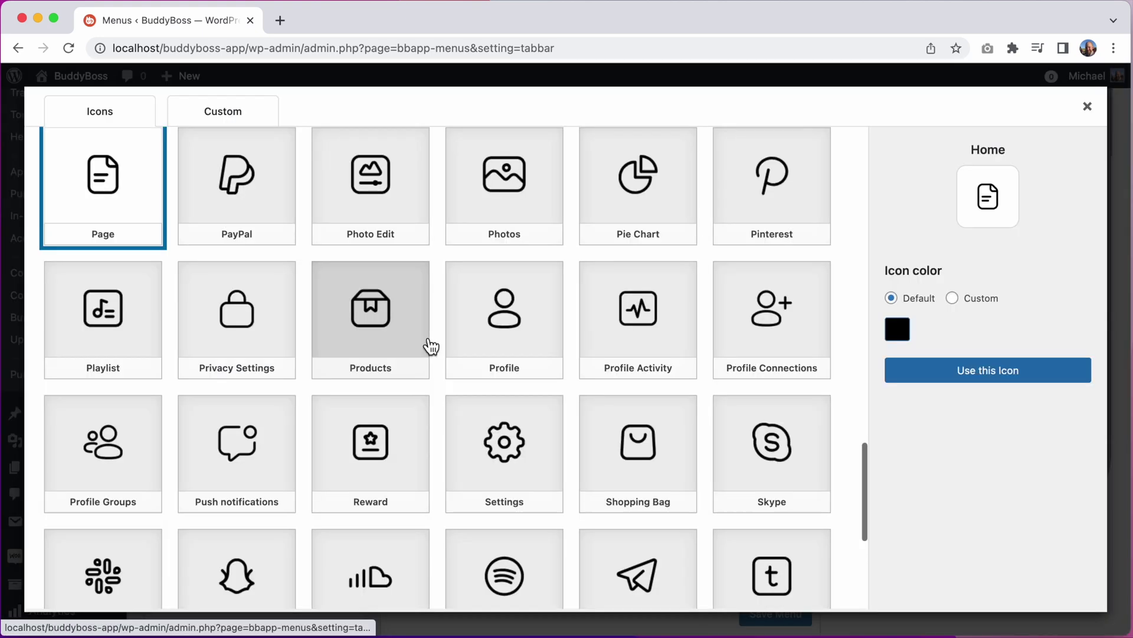
scroll(434, 337, "up", 3)
scroll(441, 335, "up", 2)
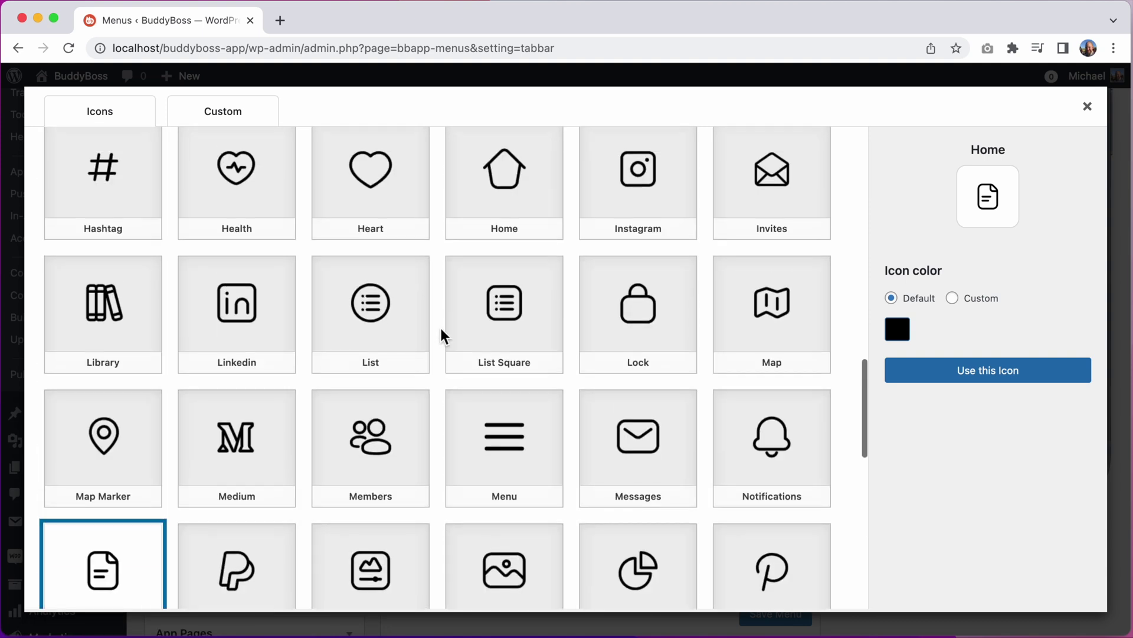
scroll(440, 328, "up", 1)
left_click(509, 247)
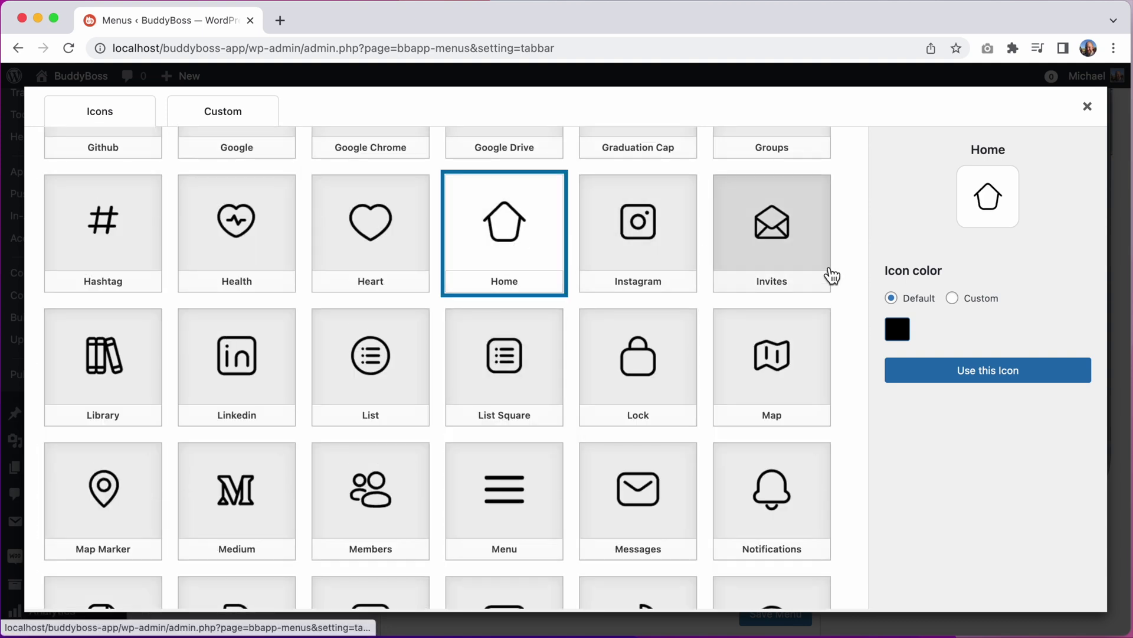
Step: Try a green custom colour, revert to Default, and briefly view the upload option
left_click(954, 299)
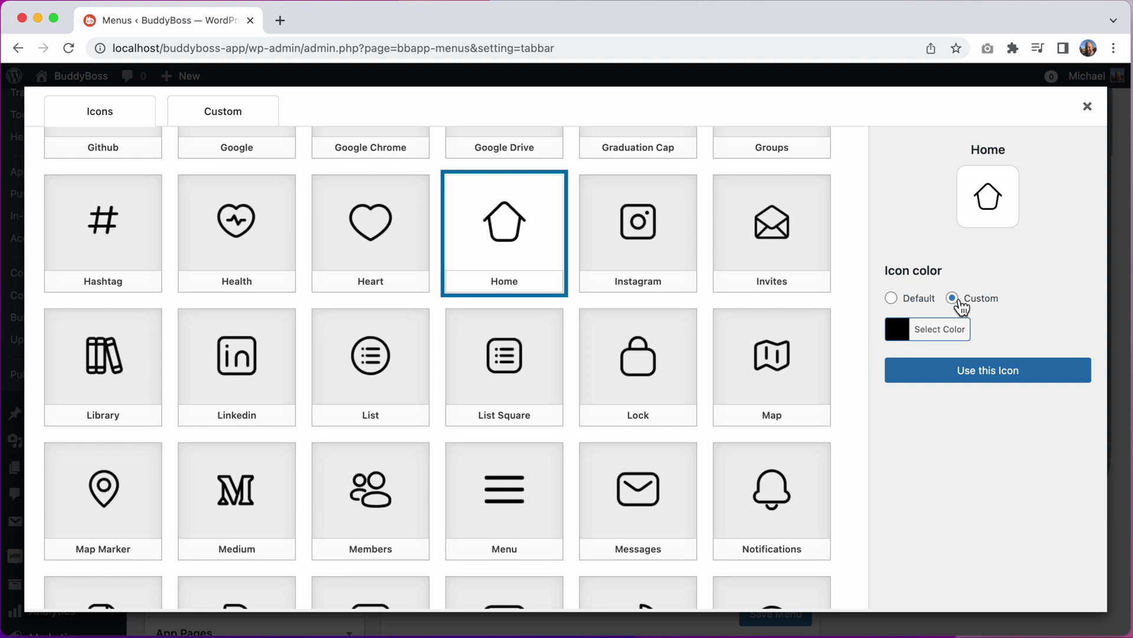
left_click(935, 331)
left_click(974, 513)
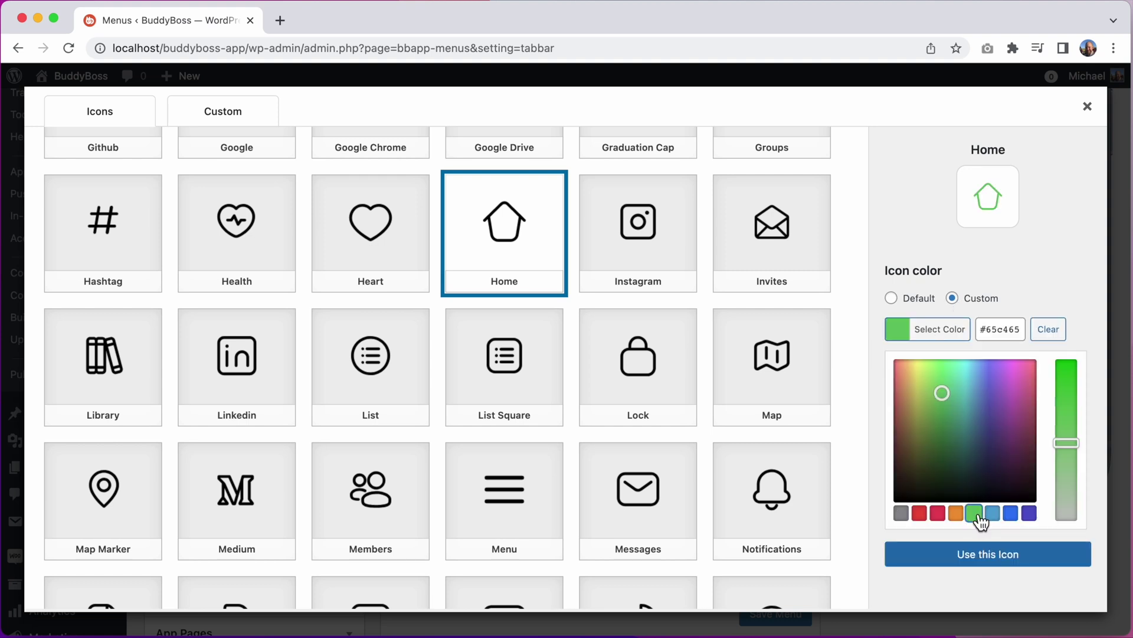
left_click(903, 302)
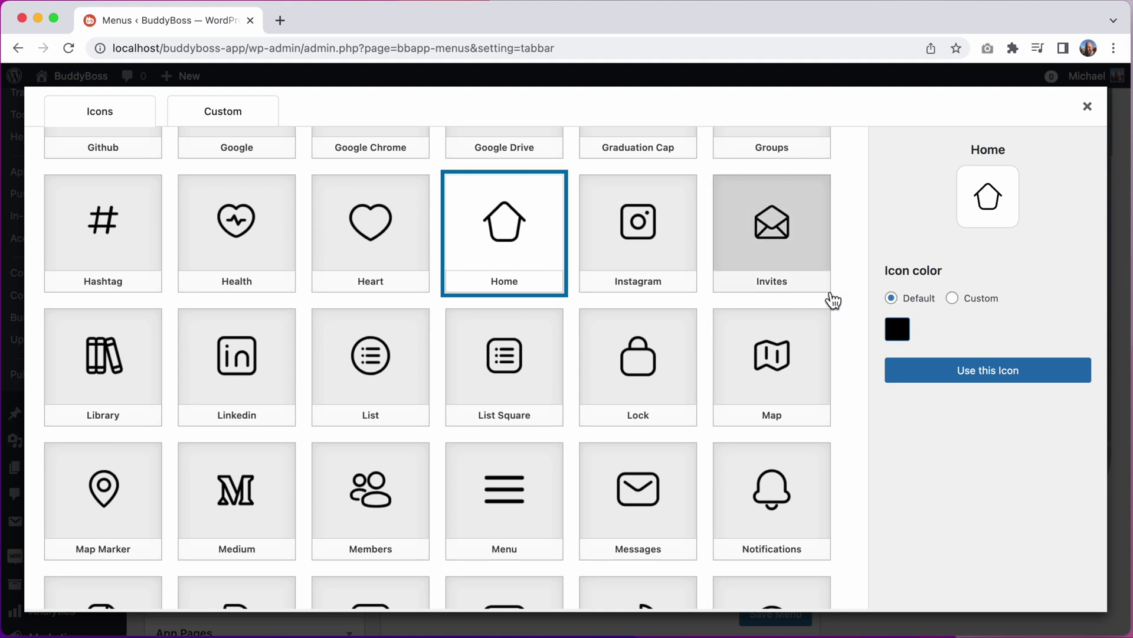
scroll(830, 298, "up", 2)
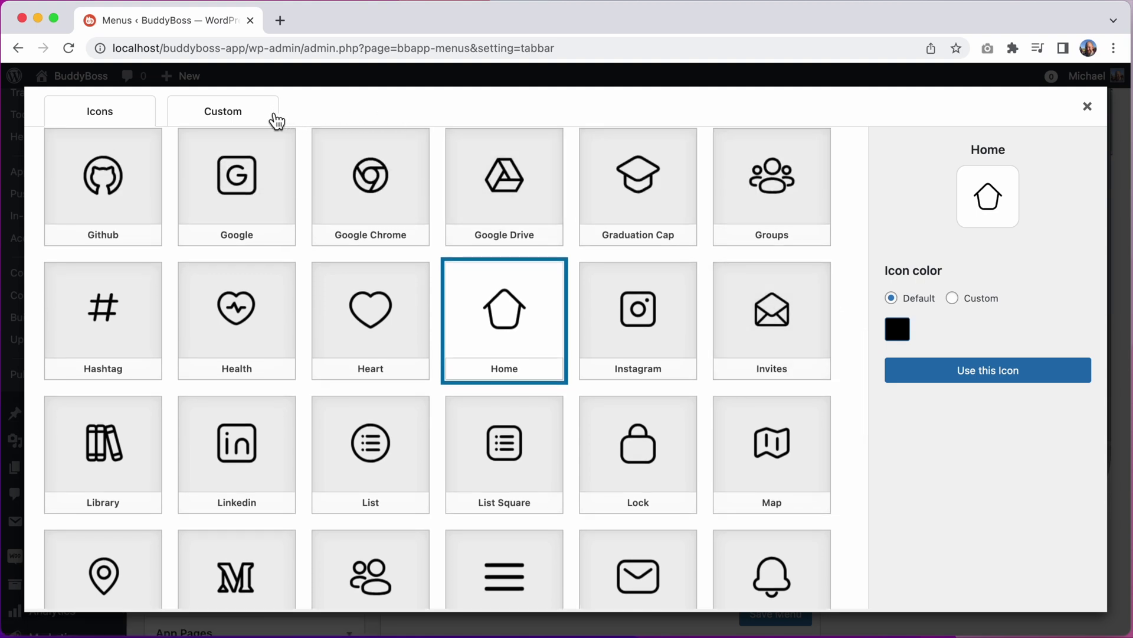
left_click(274, 120)
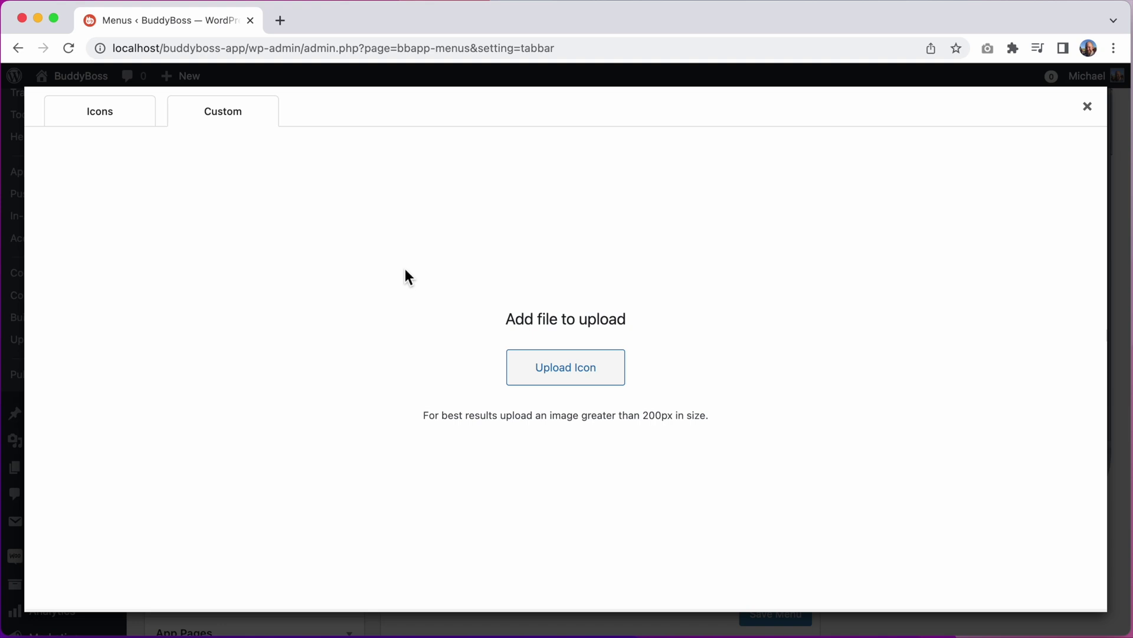
left_click(129, 121)
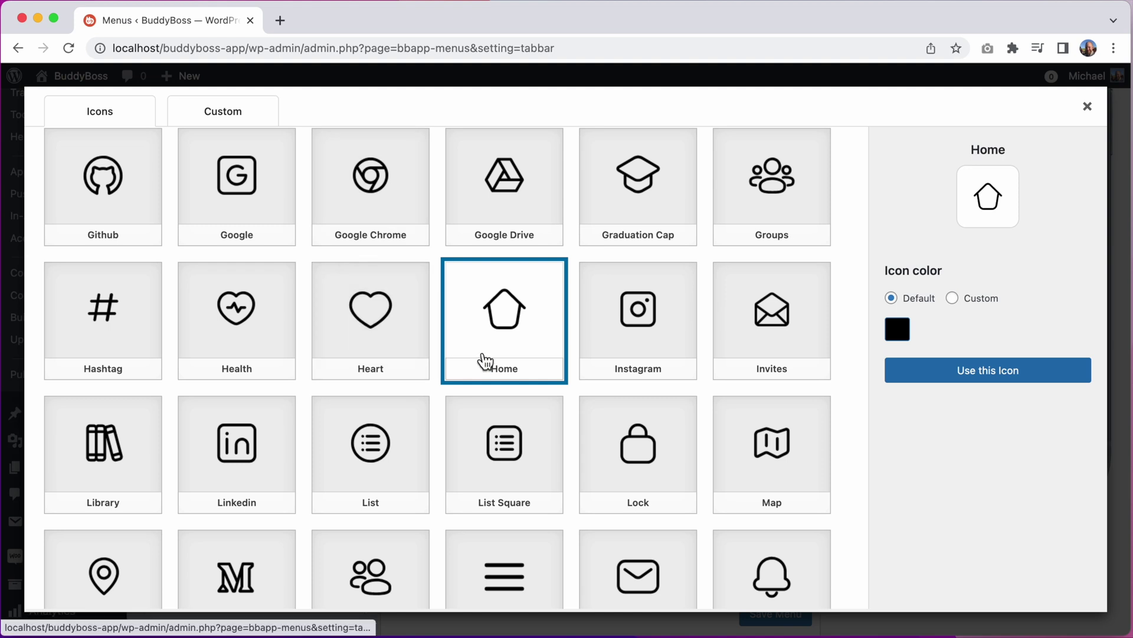
Step: Apply the house icon to Home, collapse the item, and save the Tab Bar menu
left_click(977, 372)
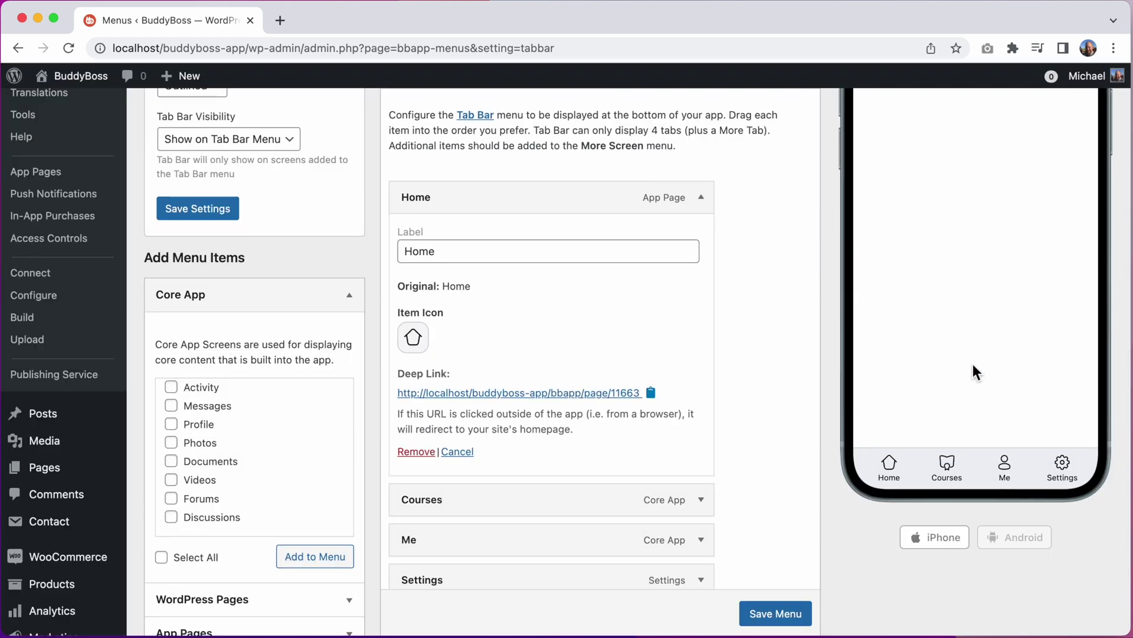
left_click(701, 197)
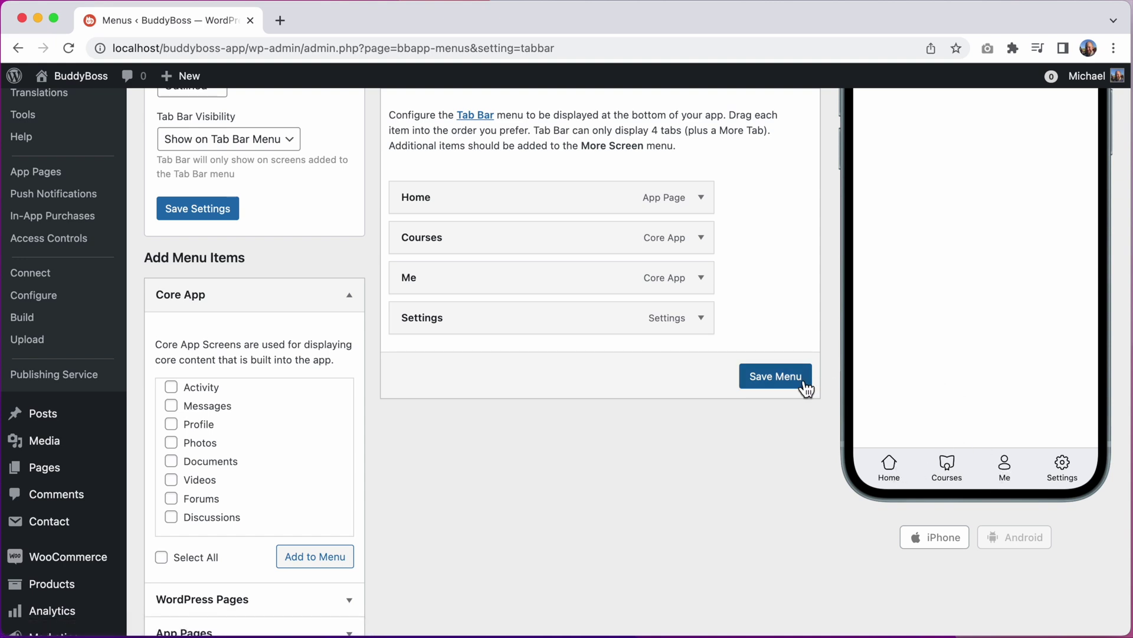
left_click(782, 380)
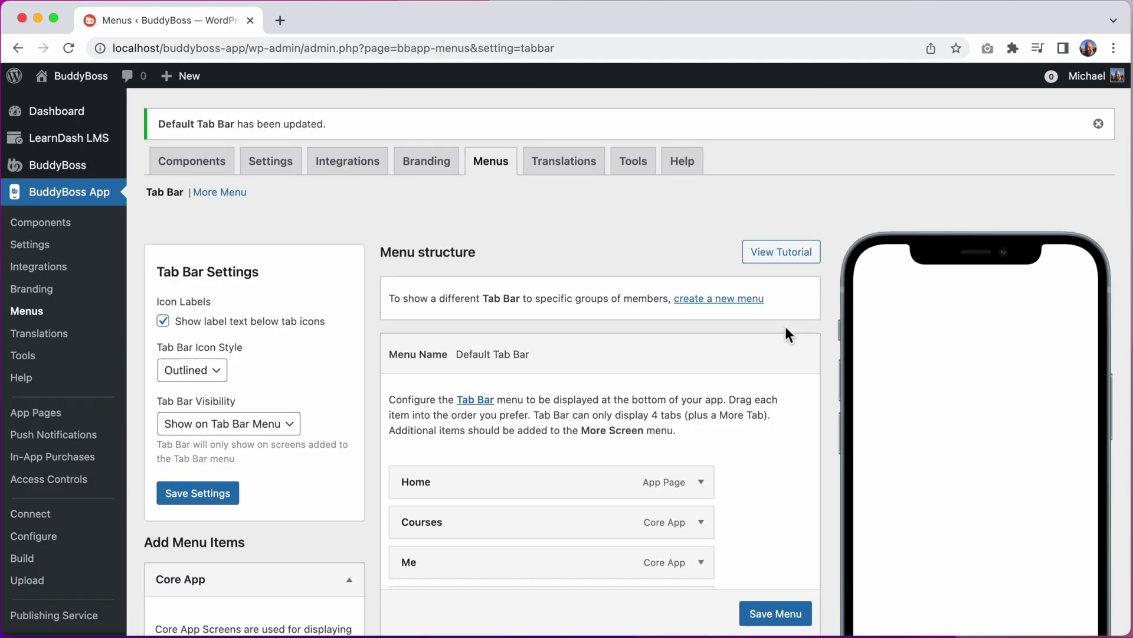
left_click(436, 165)
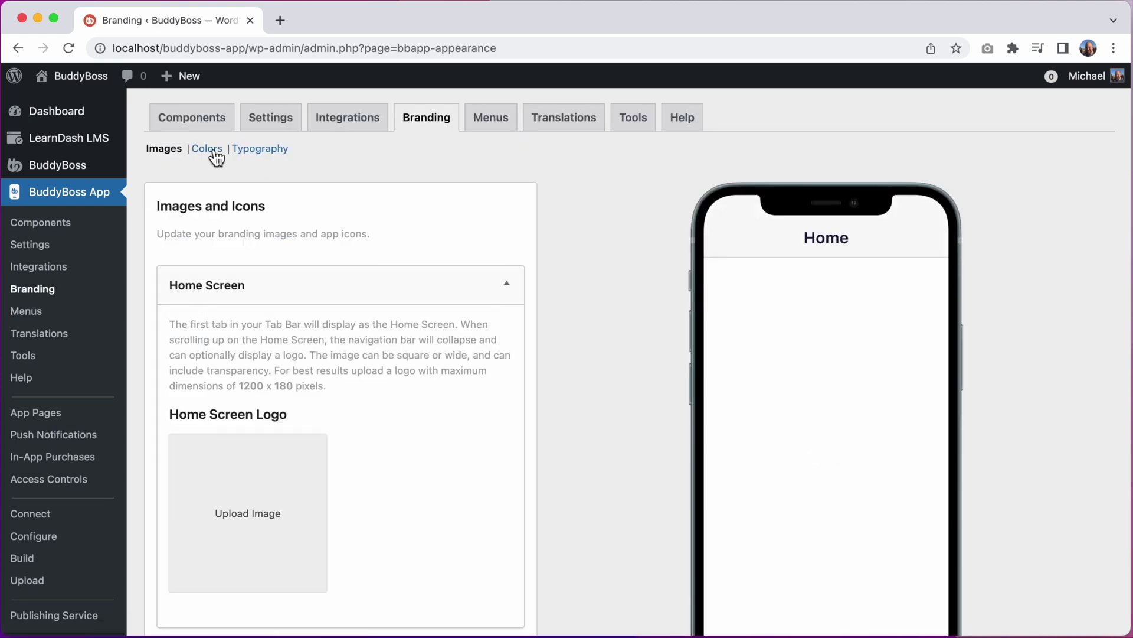
Step: In Branding Colors, expand Tab Bar and More Screen; try, then clear, a green background
left_click(209, 149)
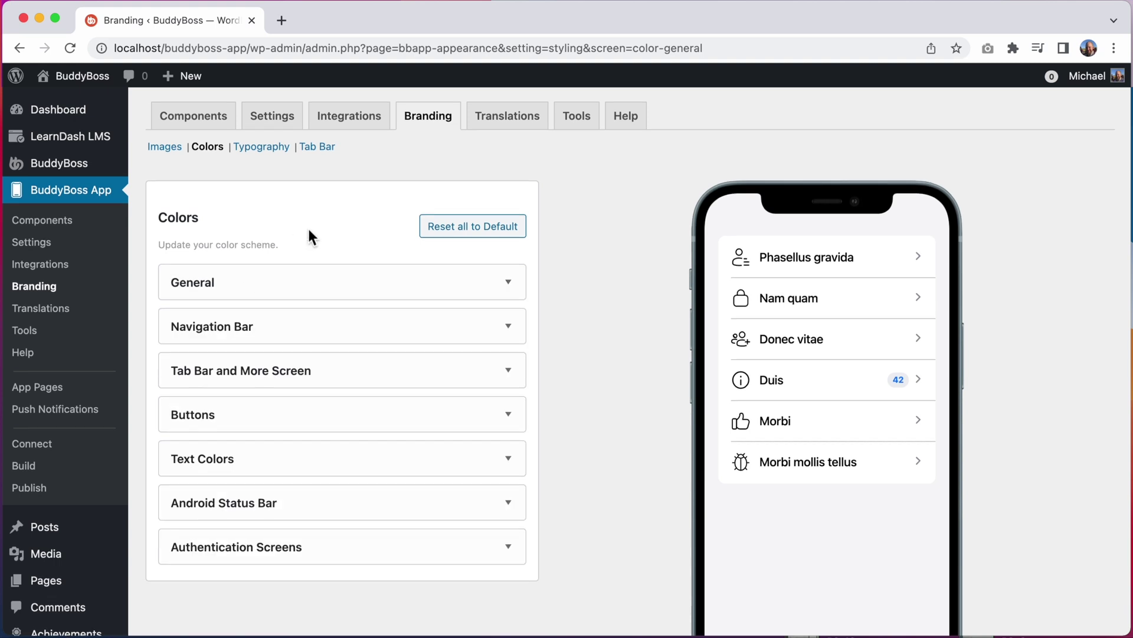
scroll(301, 265, "down", 1)
left_click(274, 320)
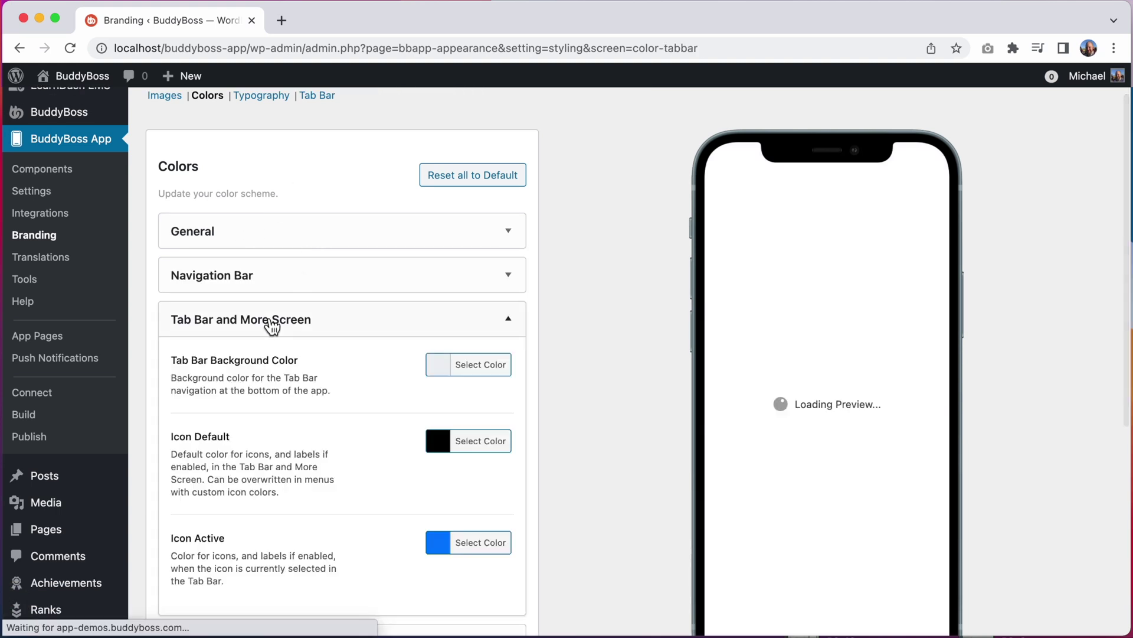
scroll(381, 372, "down", 1)
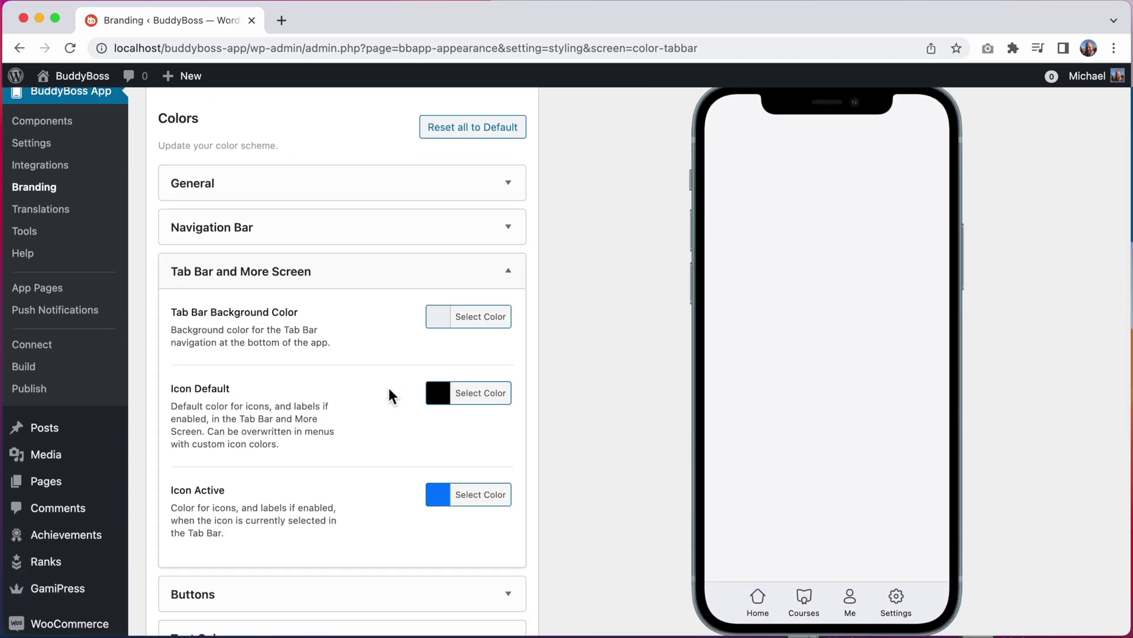
left_click(486, 317)
left_click(436, 502)
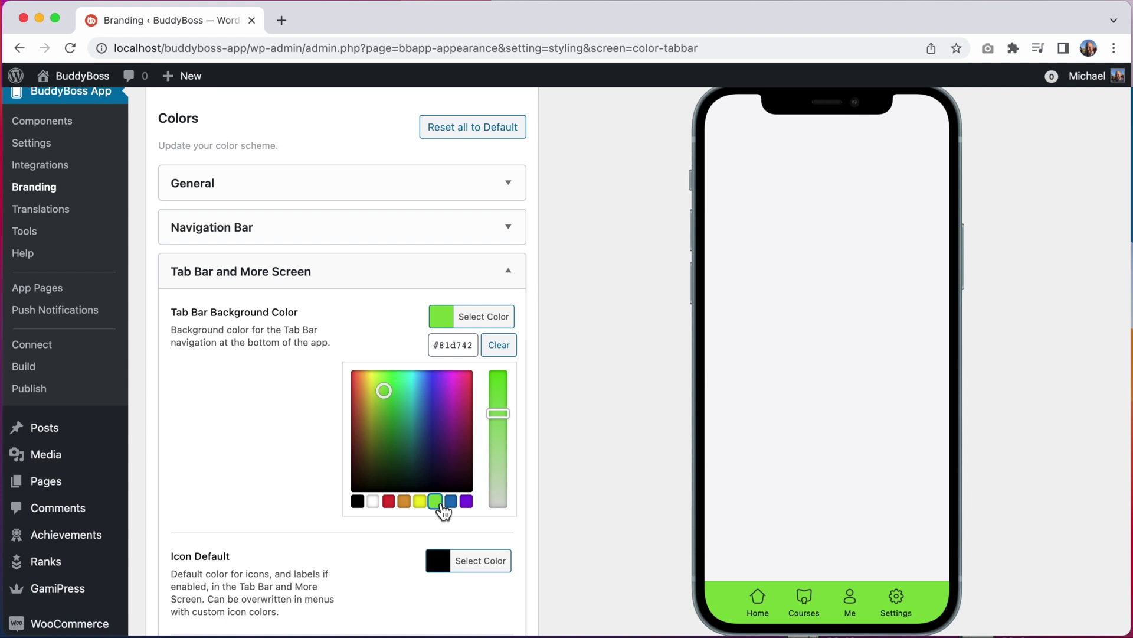
left_click(499, 347)
left_click(558, 330)
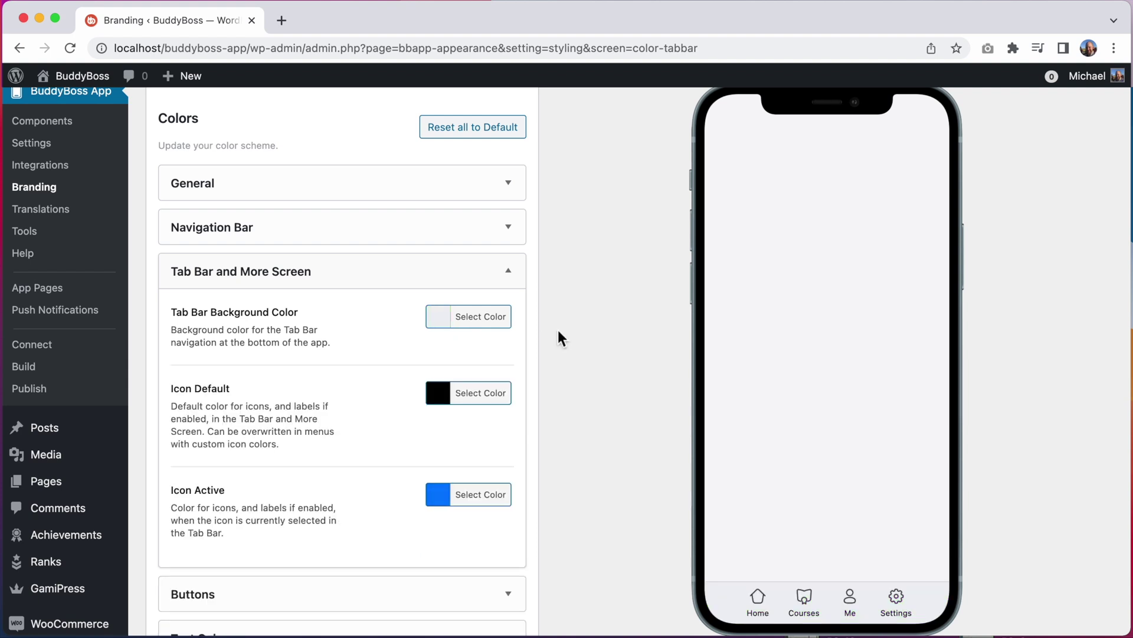
Step: Set Icon Active to red-brown #ba4100 and save the branding colours
left_click(471, 403)
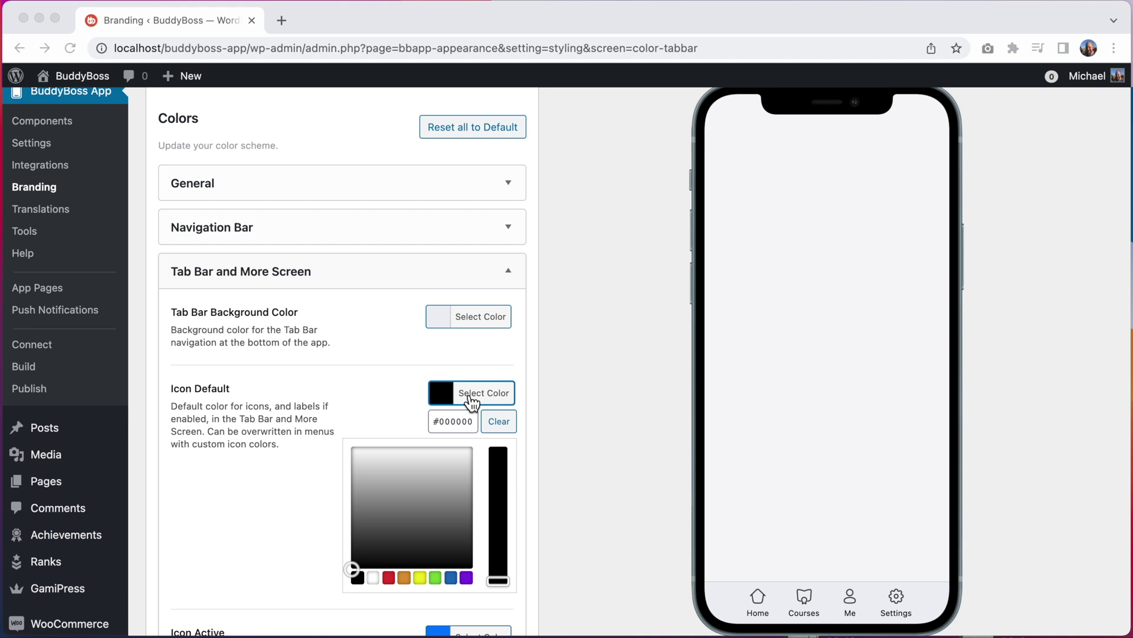
left_click(470, 402)
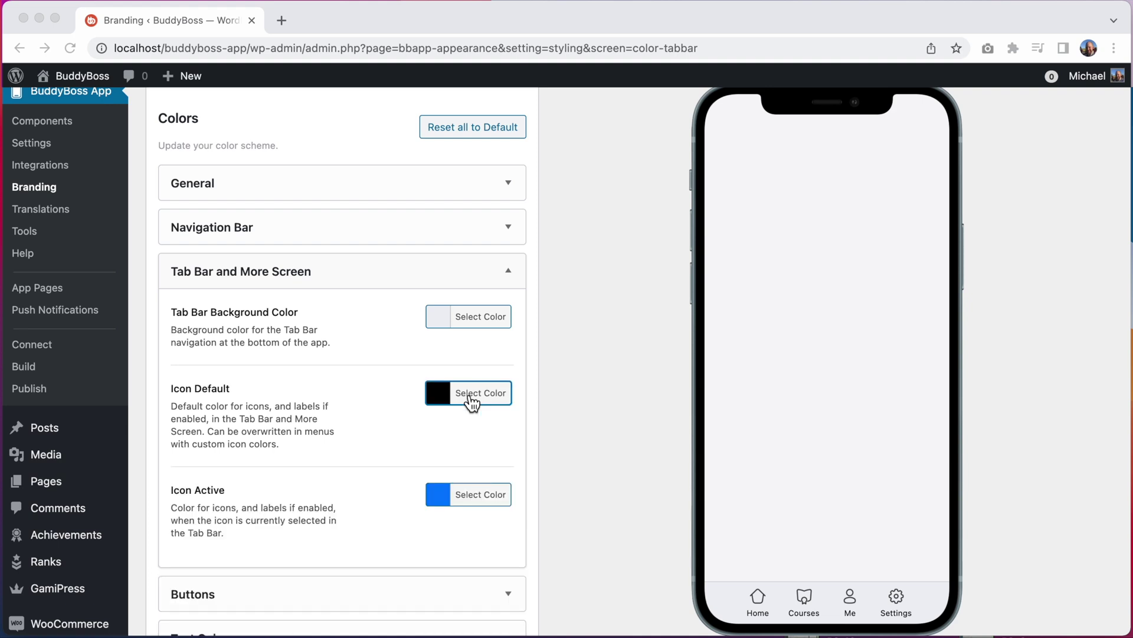
scroll(354, 425, "down", 1)
left_click(486, 454)
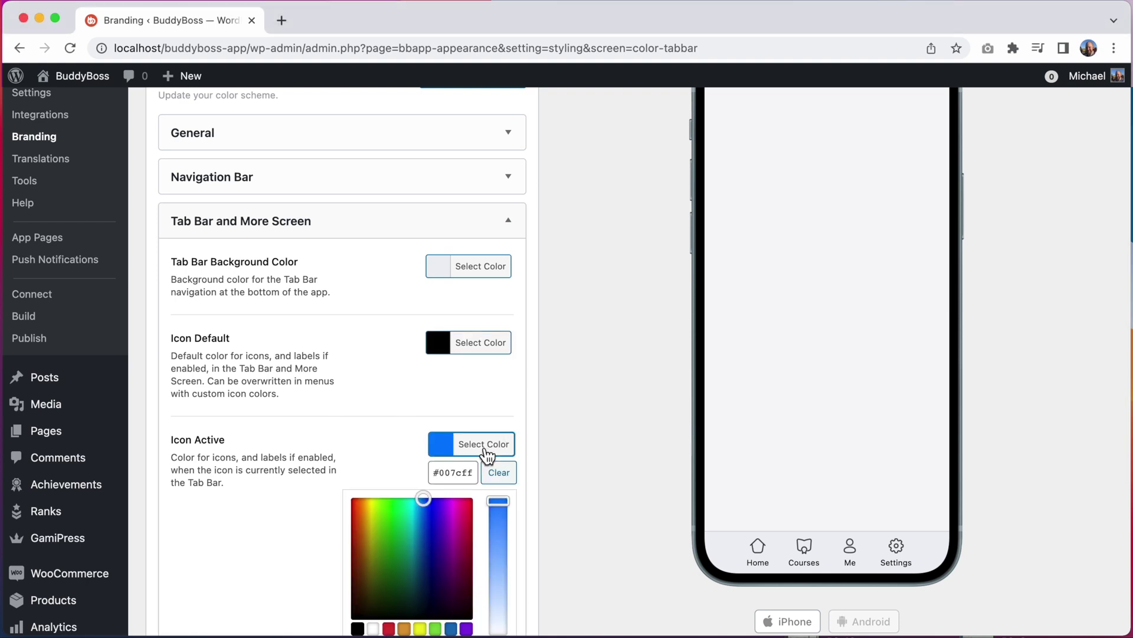
scroll(486, 454, "down", 1)
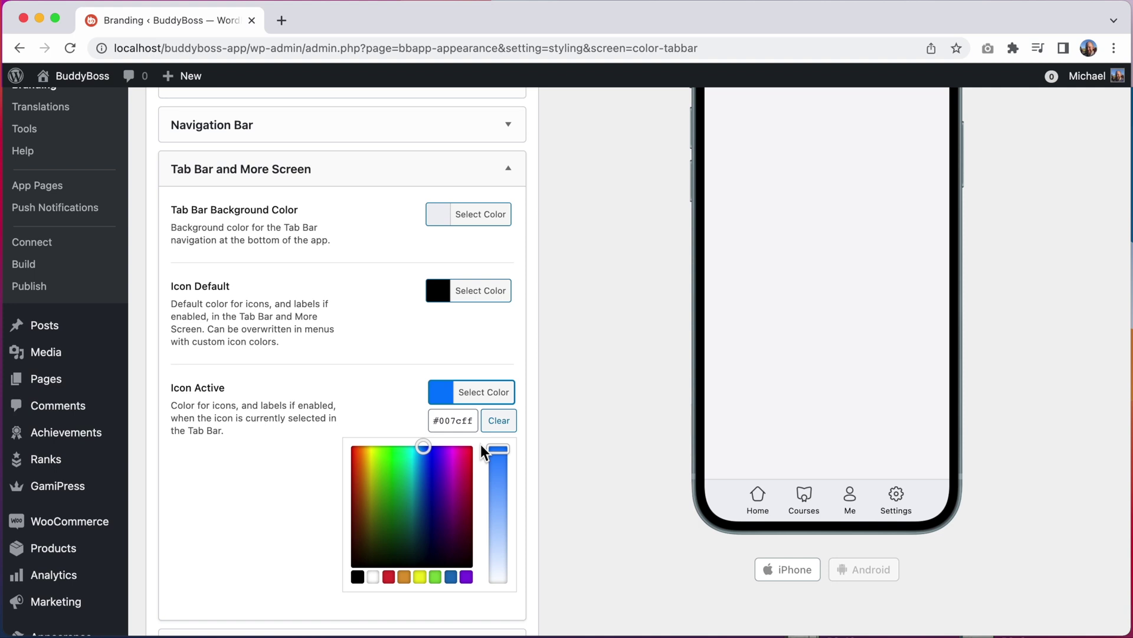
left_click_drag(361, 484, 362, 481)
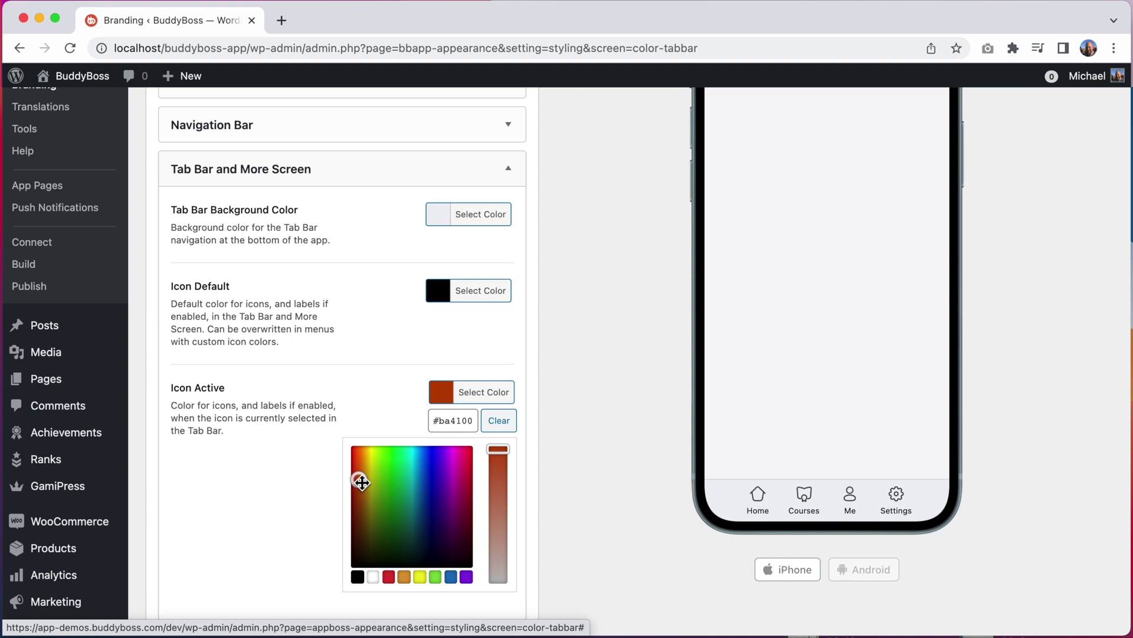
left_click(295, 487)
scroll(331, 464, "down", 5)
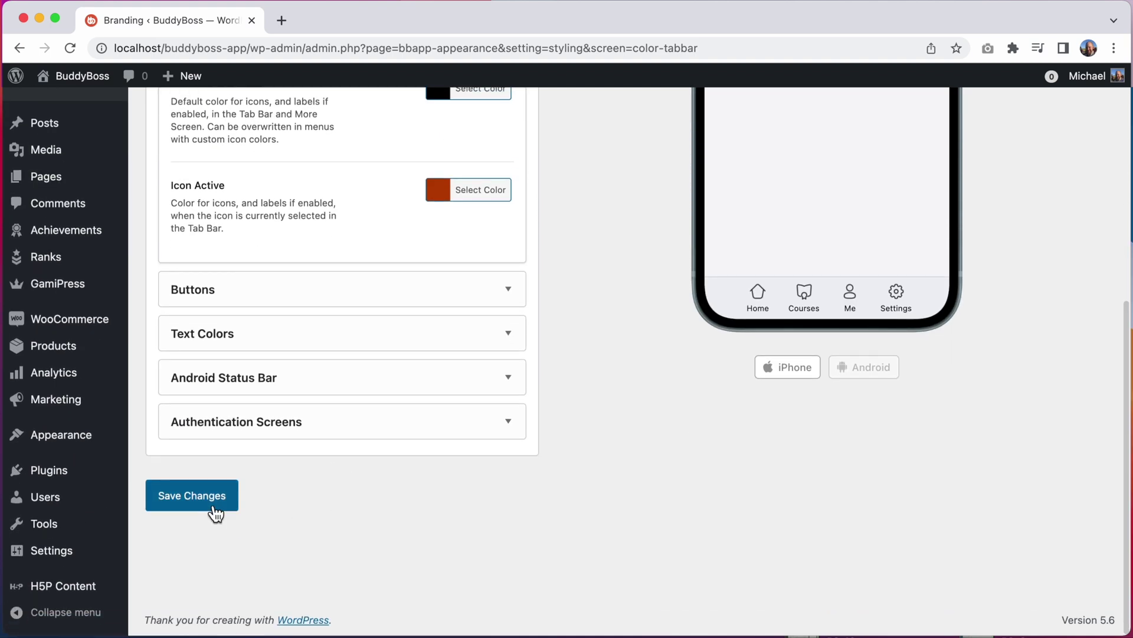
left_click(214, 508)
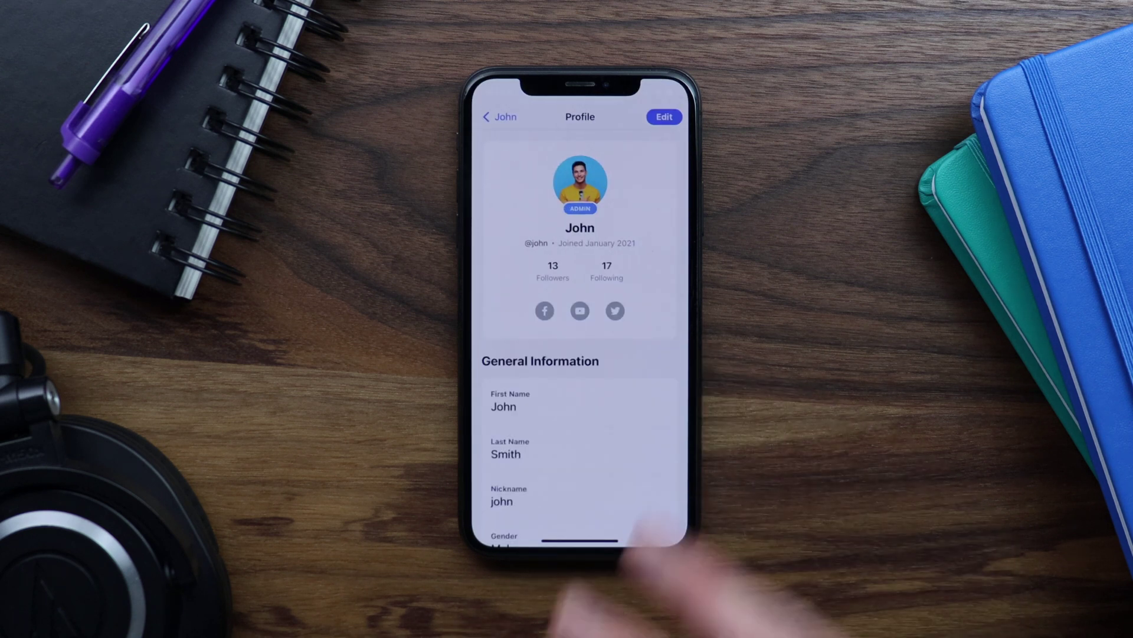
left_click(500, 117)
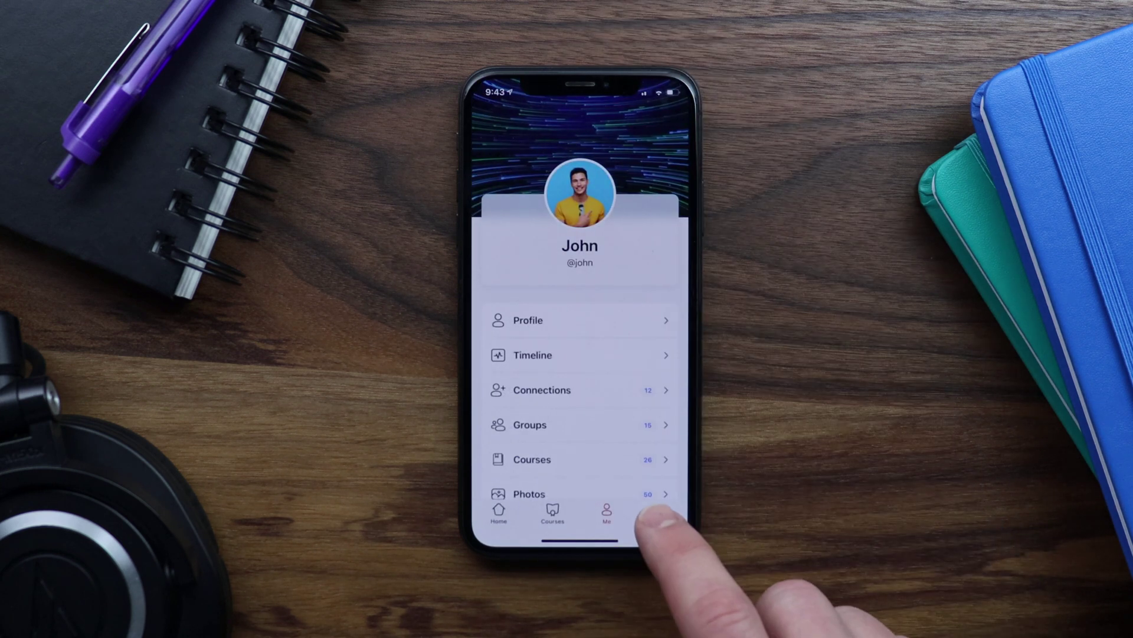
left_click(660, 512)
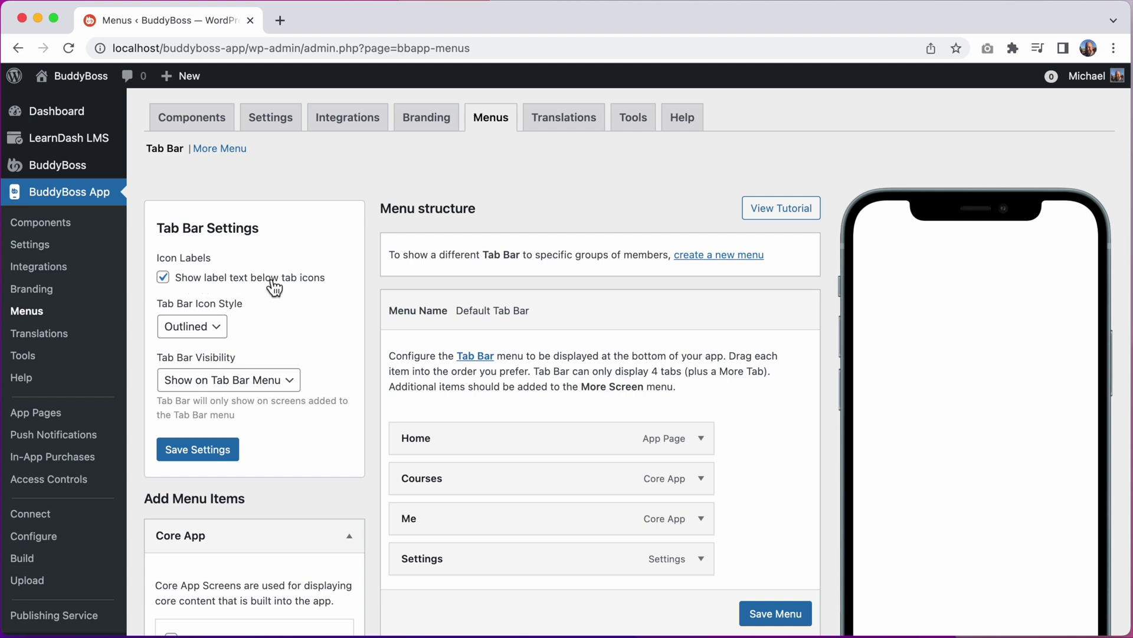
Step: Hide the tab label text and switch the tab bar icons to the filled style
left_click(163, 277)
scroll(776, 385, "down", 2)
scroll(774, 379, "down", 1)
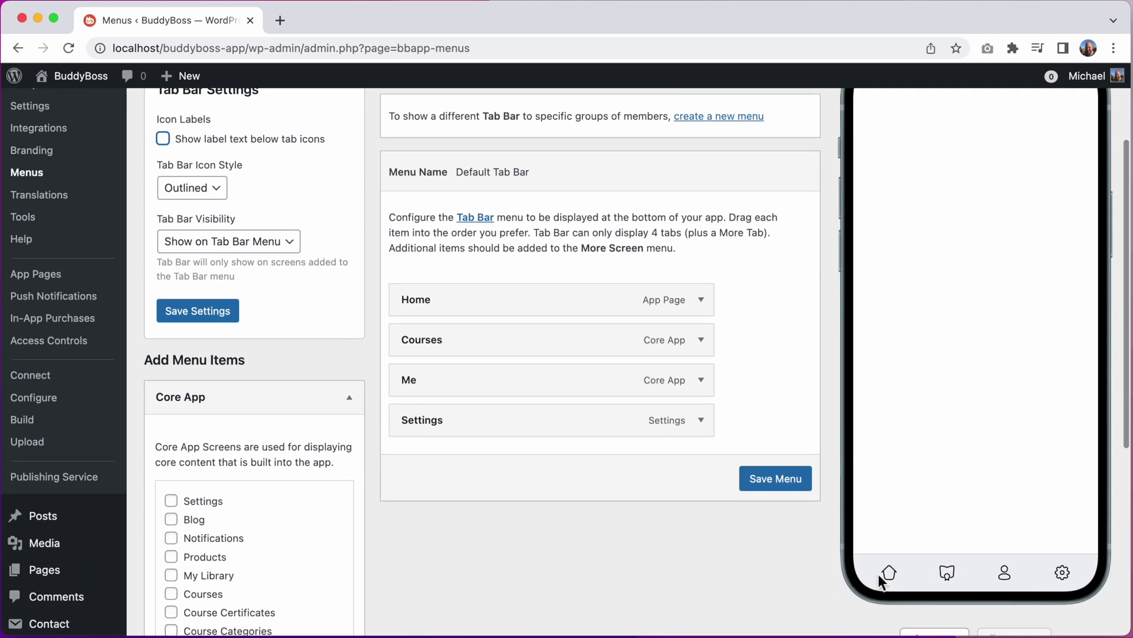
left_click(217, 188)
left_click(212, 207)
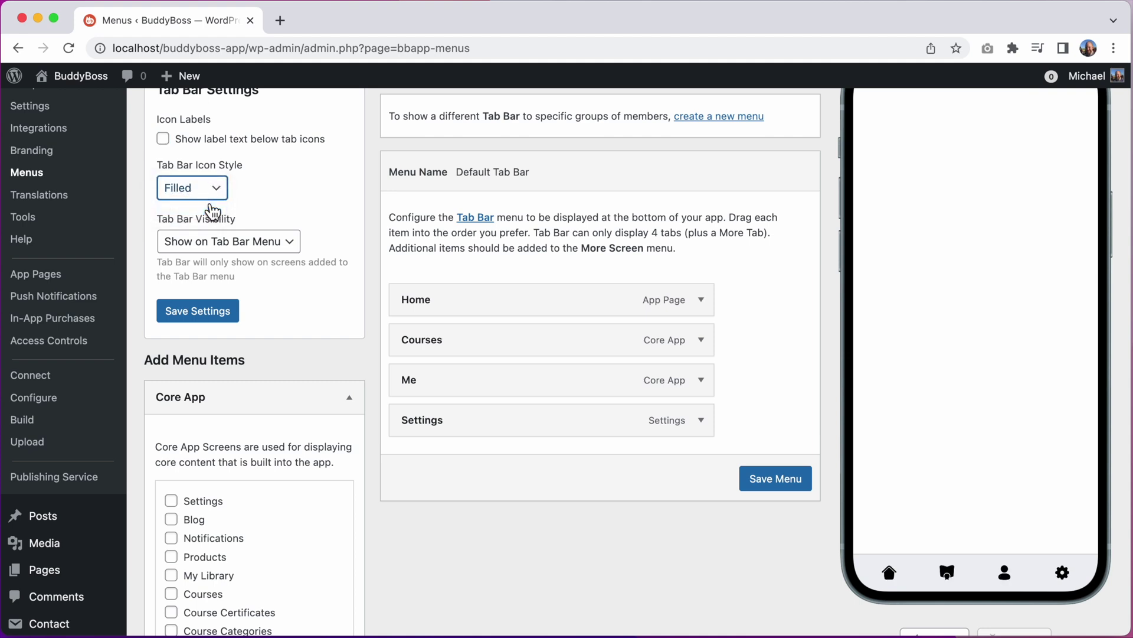
Step: Give the Home tab item the house icon
left_click(701, 300)
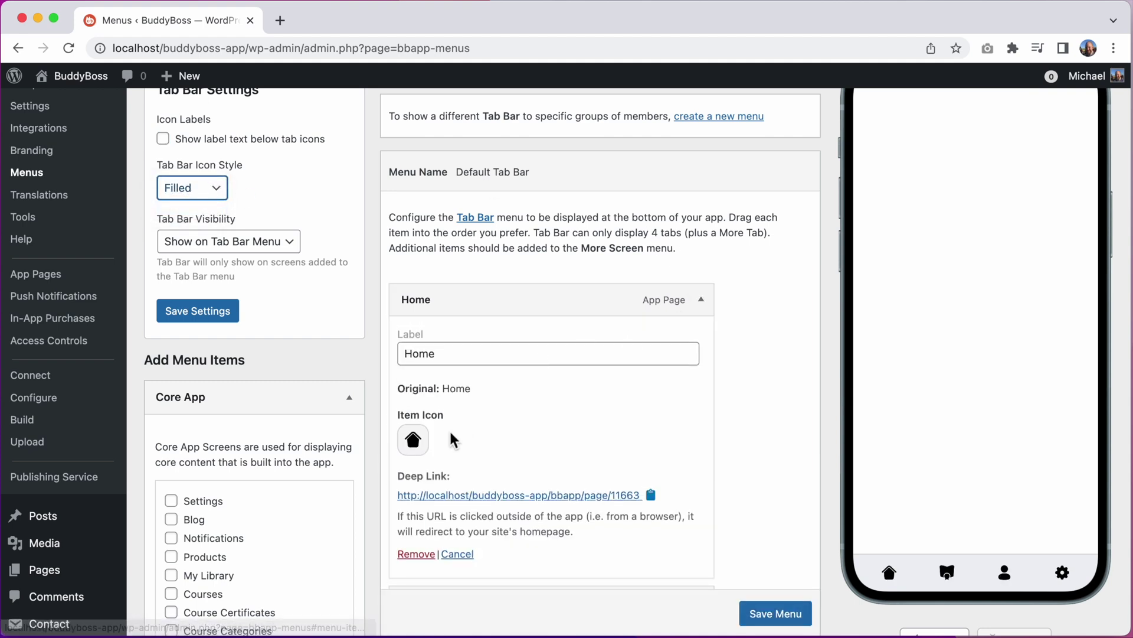
left_click(423, 447)
scroll(649, 359, "down", 5)
scroll(646, 355, "up", 5)
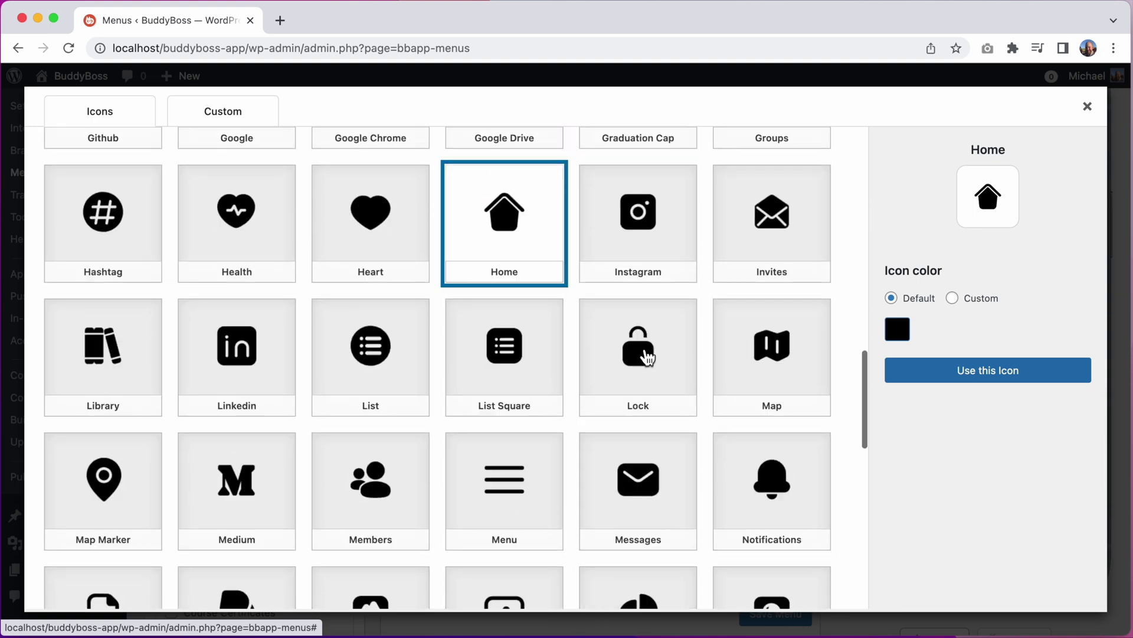
scroll(645, 356, "up", 2)
left_click(1087, 107)
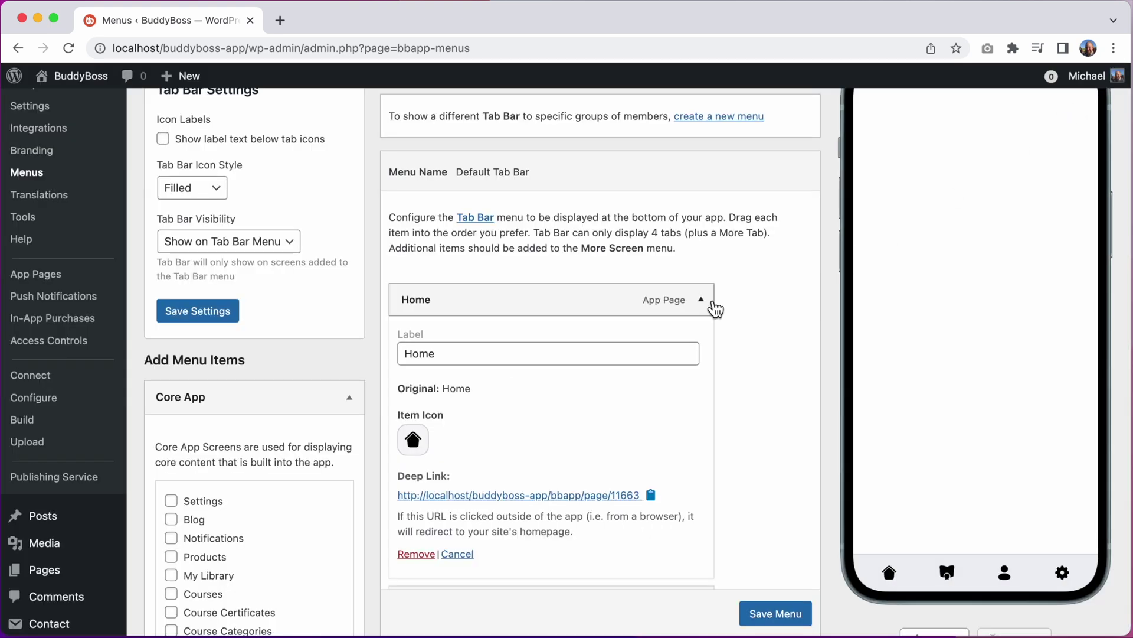
left_click(702, 301)
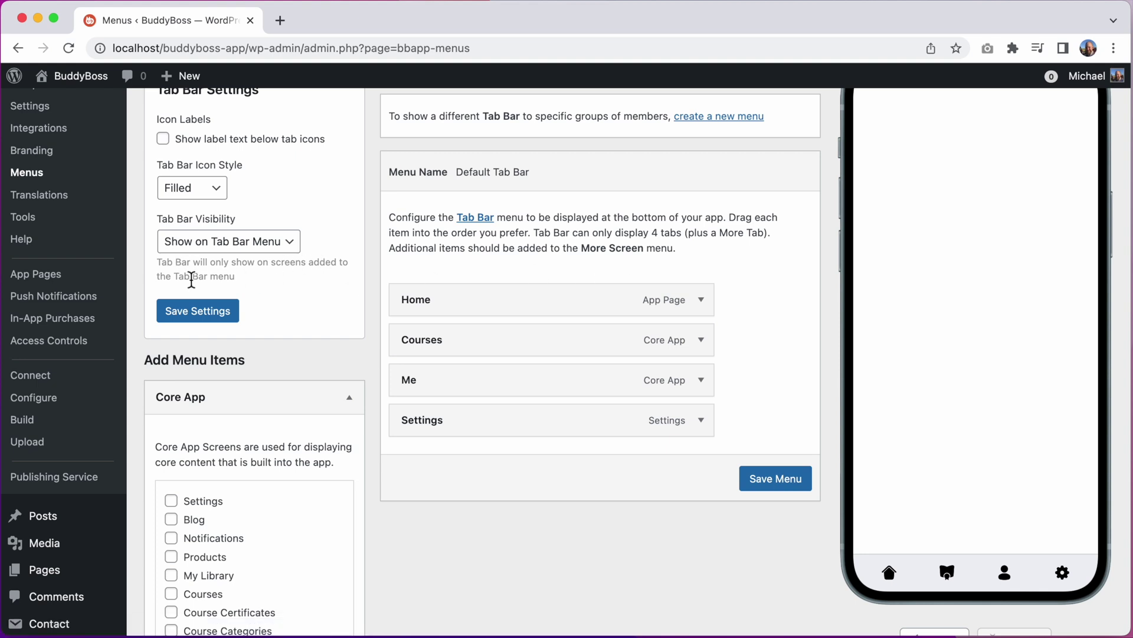
Step: Try 'Show on All Screens', then keep 'Show on Tab Bar Menu' visibility and save
left_click(245, 253)
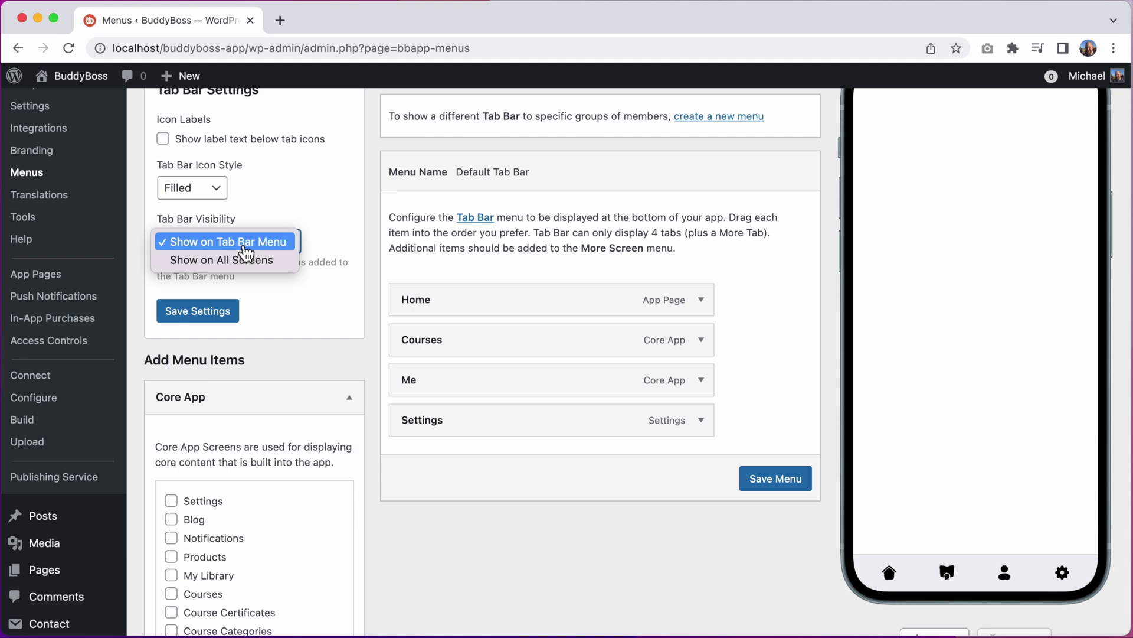
left_click(241, 256)
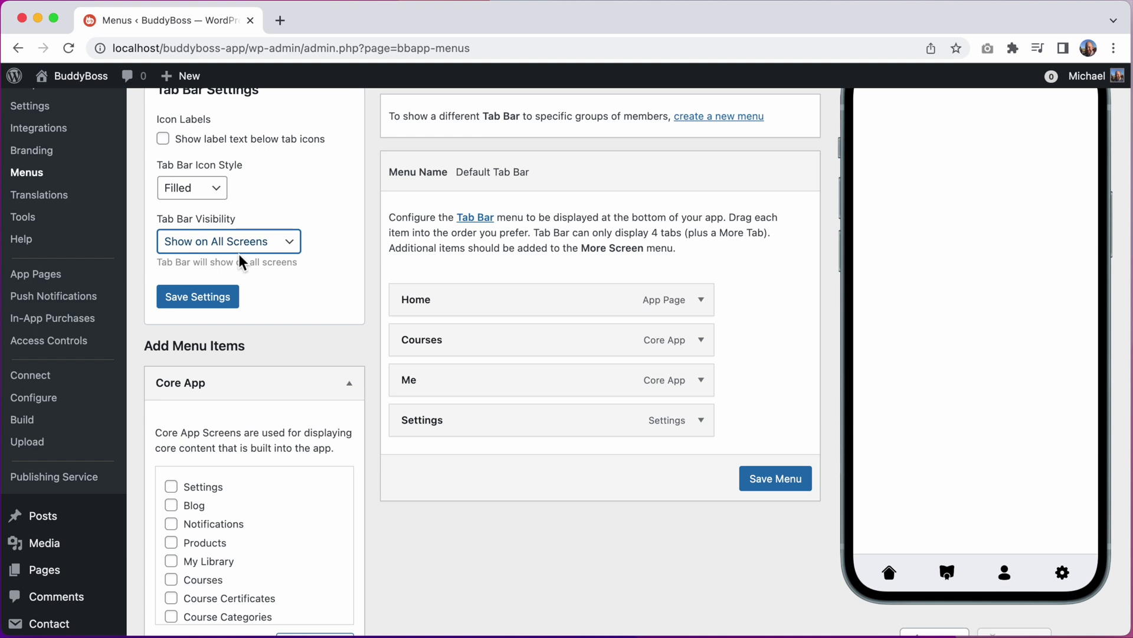
left_click(241, 243)
left_click(232, 221)
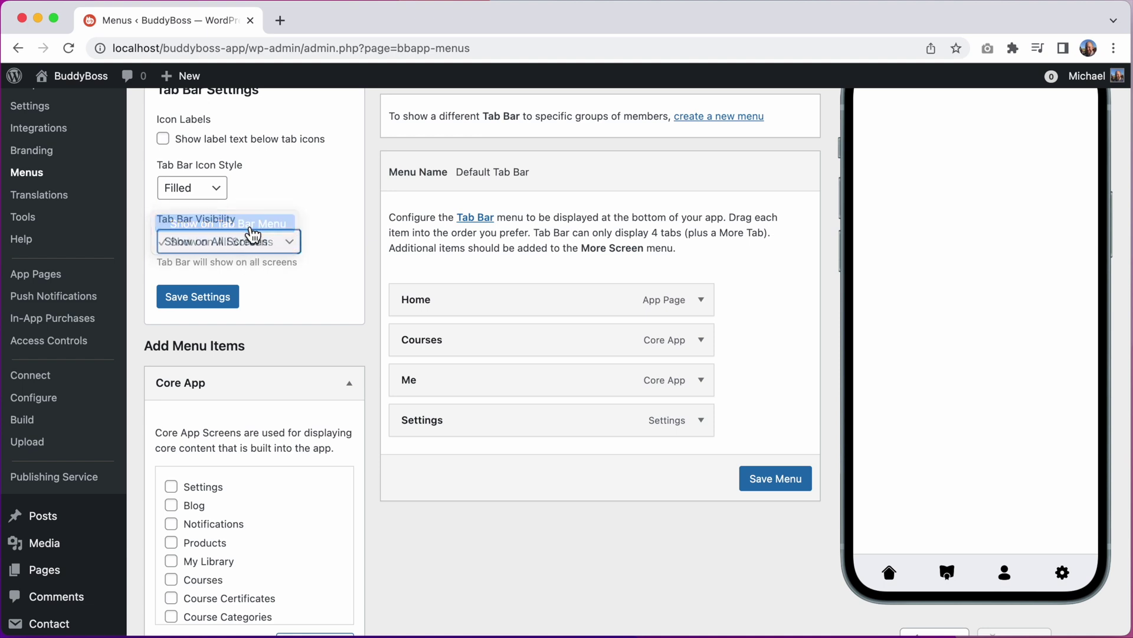
left_click(232, 311)
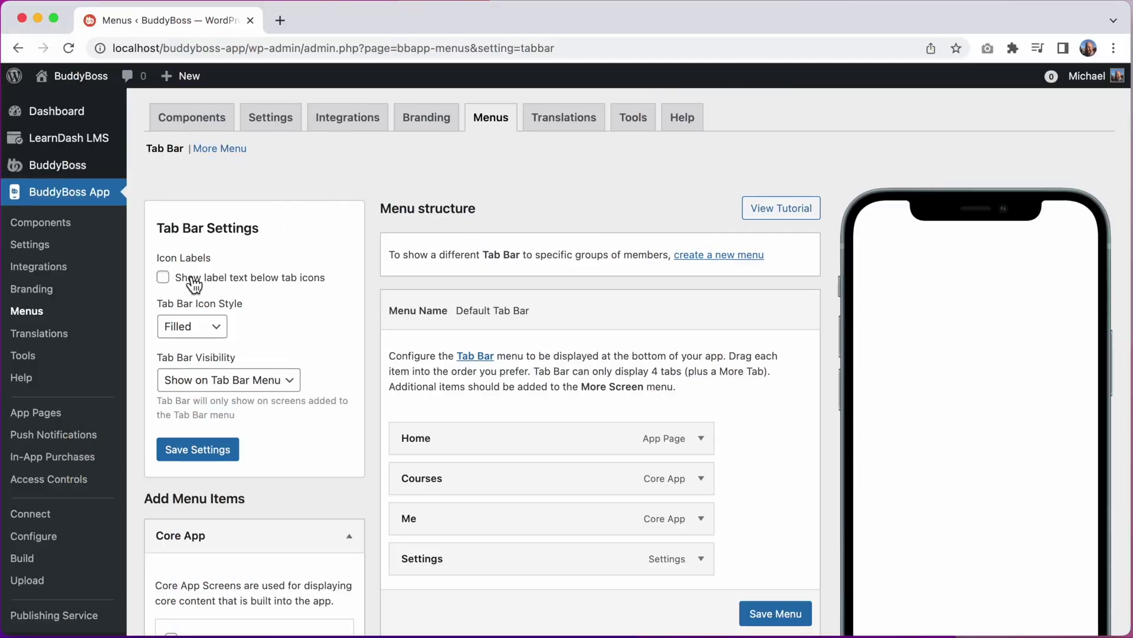
Step: Turn on labels below tab icons, set the icon style to Outlined, and save
left_click(164, 278)
left_click(192, 326)
left_click(212, 309)
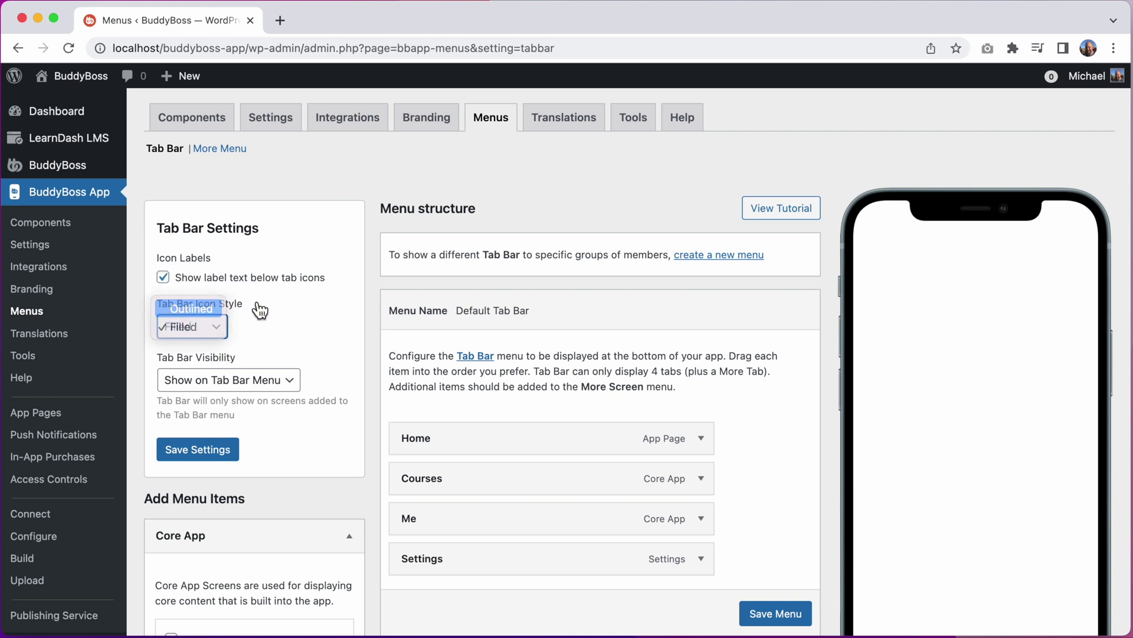
scroll(348, 335, "down", 2)
scroll(785, 457, "down", 1)
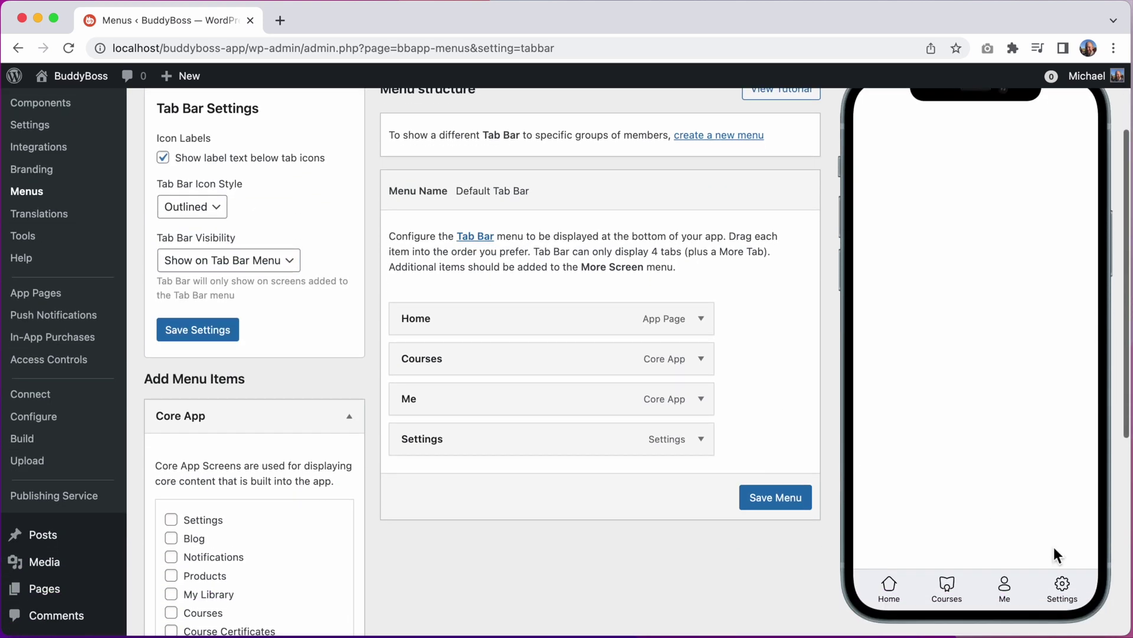
left_click(230, 337)
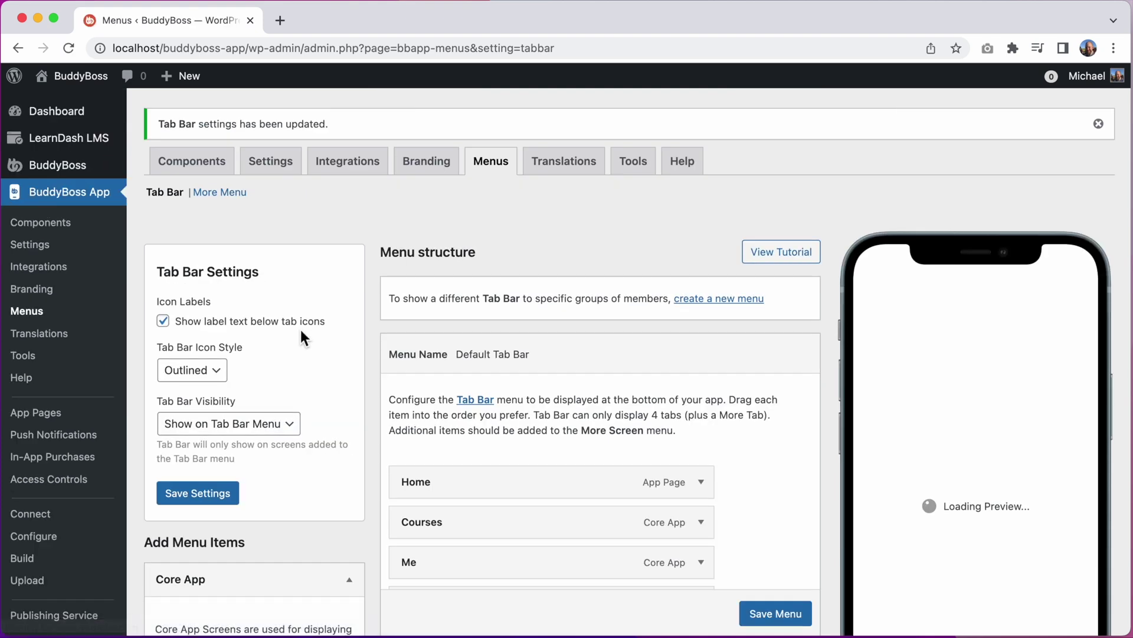
left_click(223, 193)
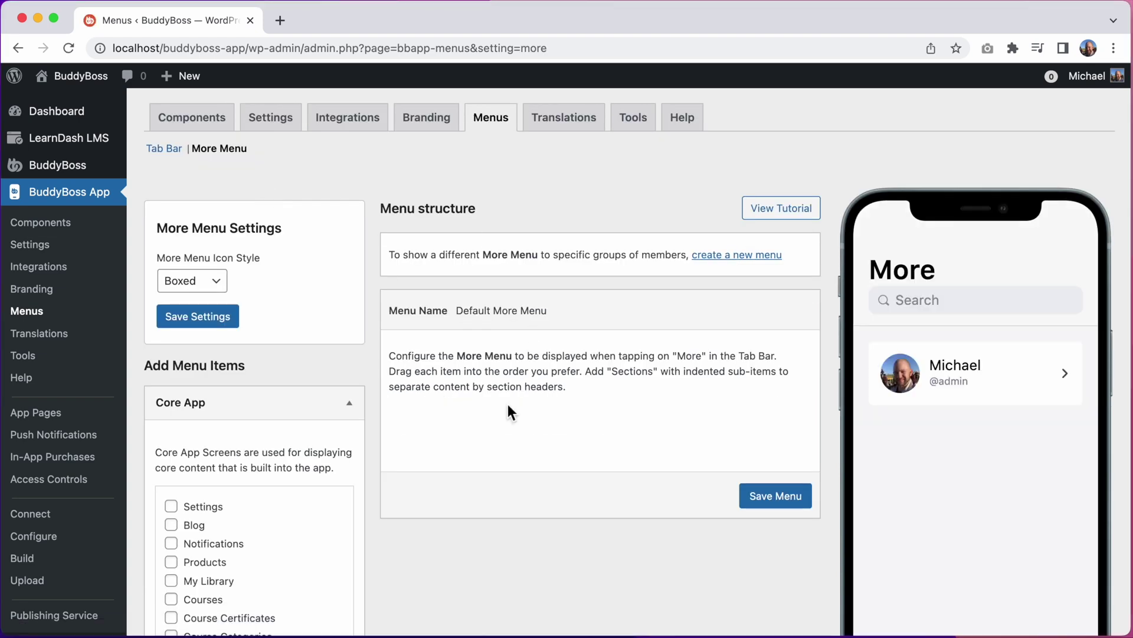
scroll(466, 431, "down", 3)
scroll(301, 416, "down", 1)
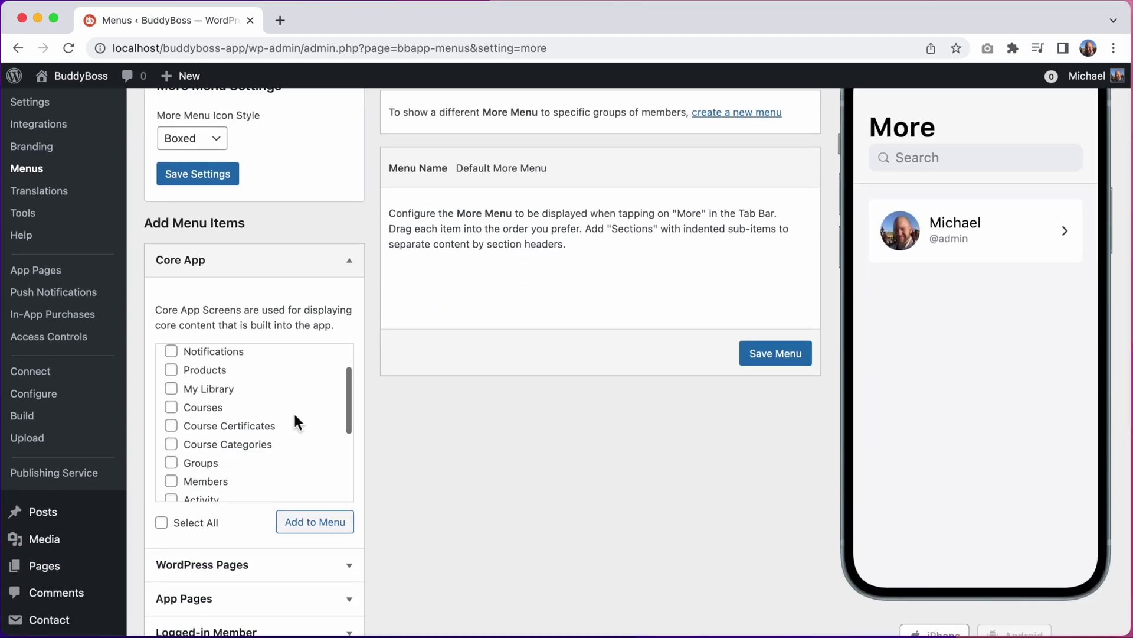
scroll(296, 416, "down", 2)
Step: Add Members, Activity, Groups and Forums to the More menu, moving Members and Activity first, and save
left_click(213, 363)
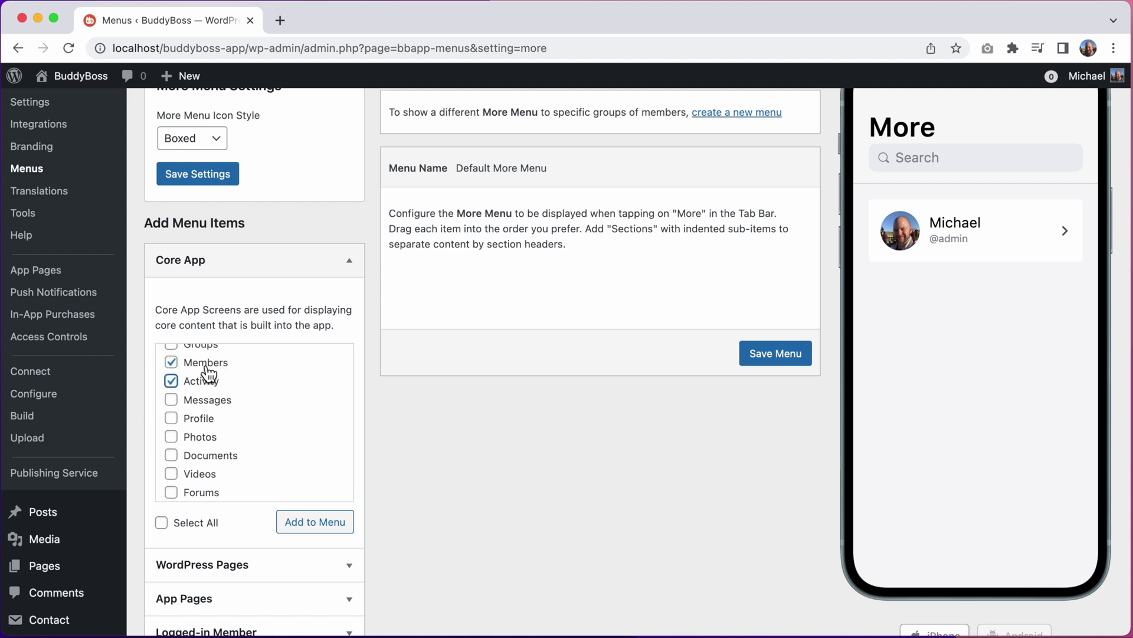
scroll(232, 395, "down", 2)
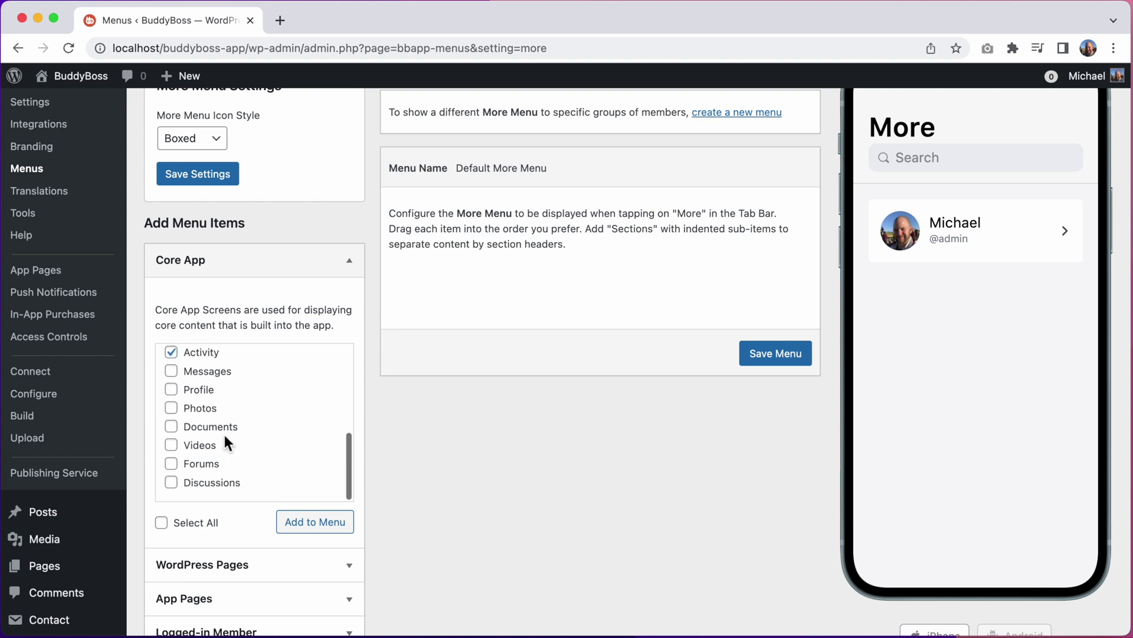
left_click(316, 514)
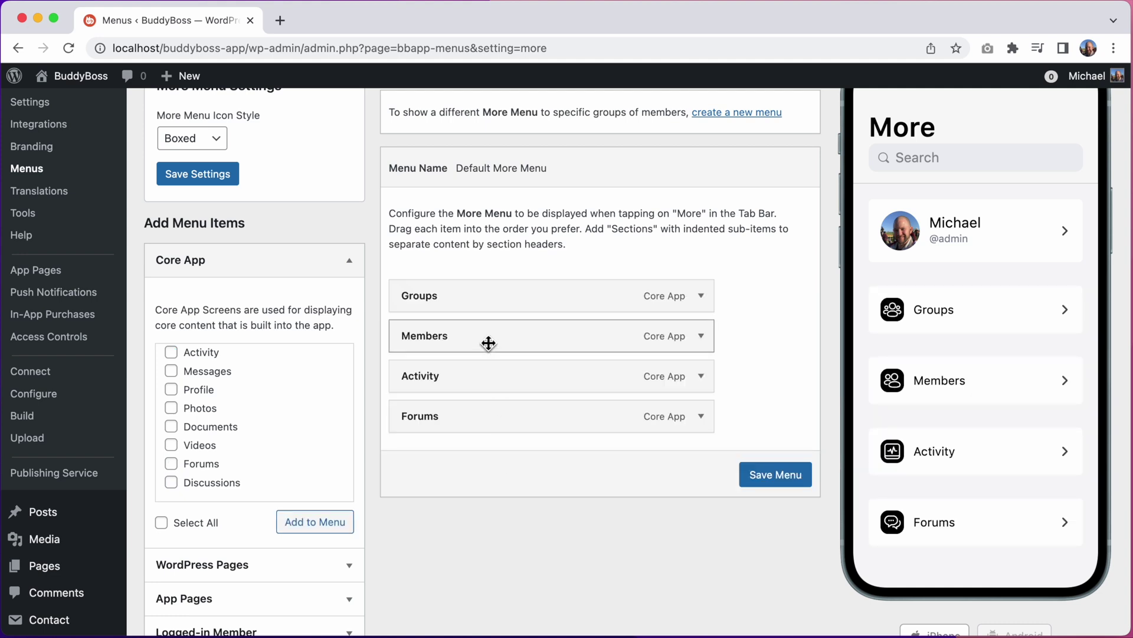
left_click_drag(490, 343, 489, 293)
left_click_drag(470, 388, 469, 328)
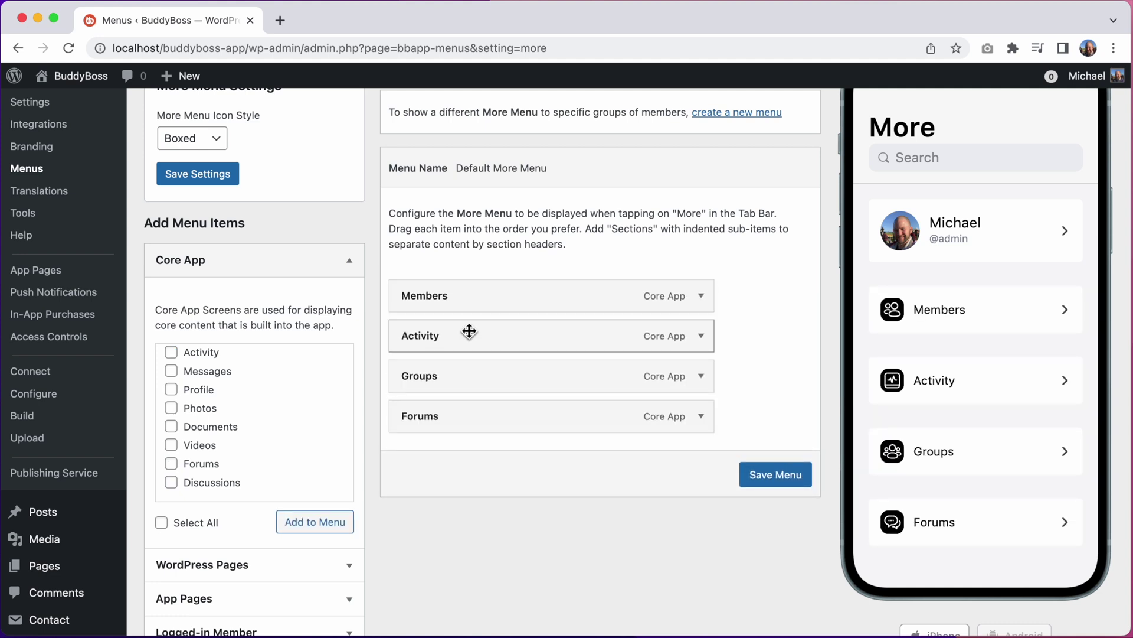
left_click(778, 478)
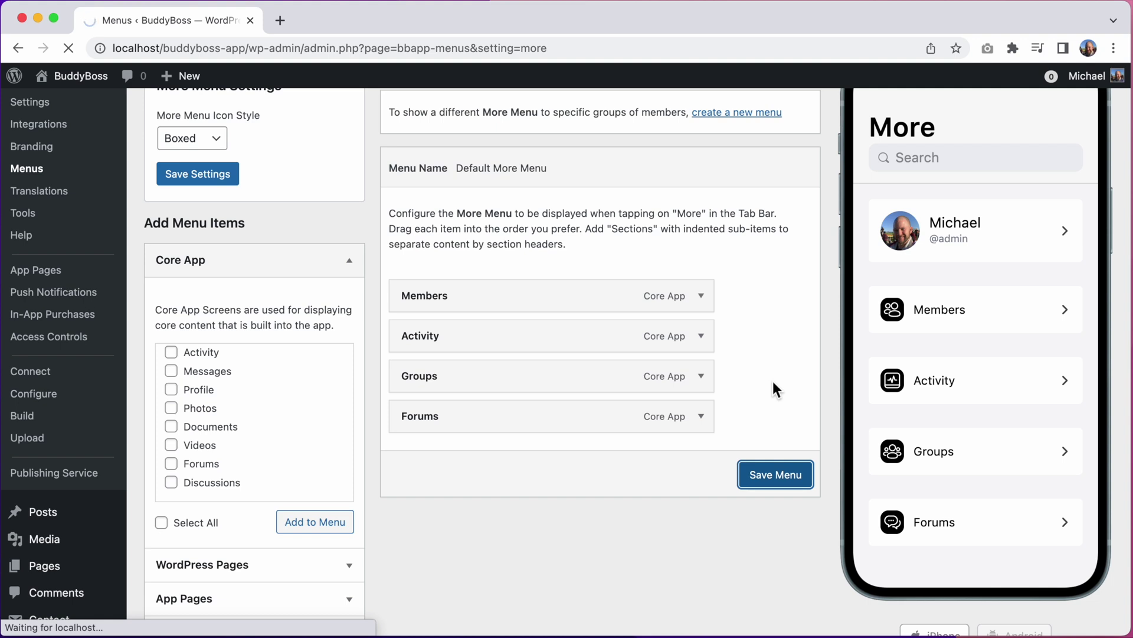
scroll(771, 374, "down", 3)
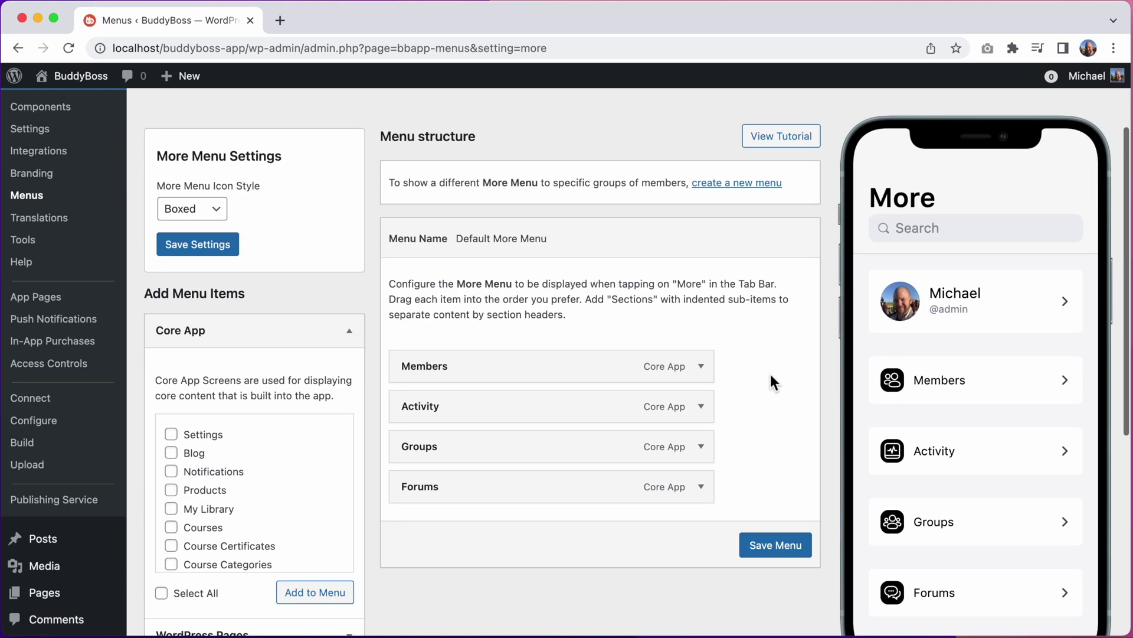
scroll(771, 374, "down", 1)
scroll(972, 485, "down", 1)
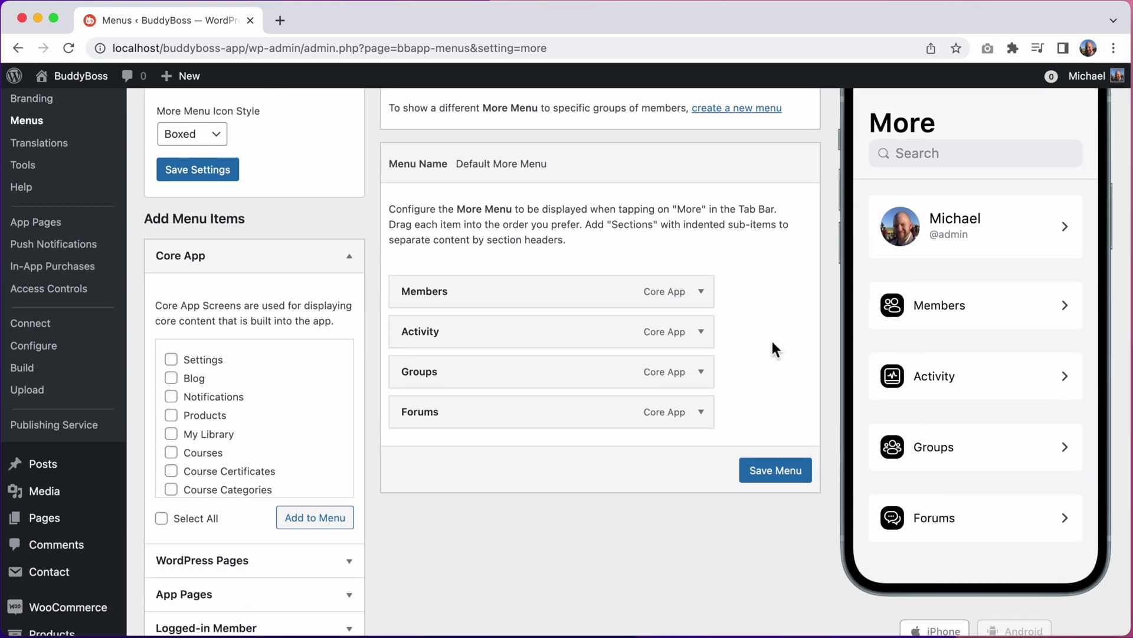
scroll(771, 346, "up", 2)
scroll(771, 348, "up", 3)
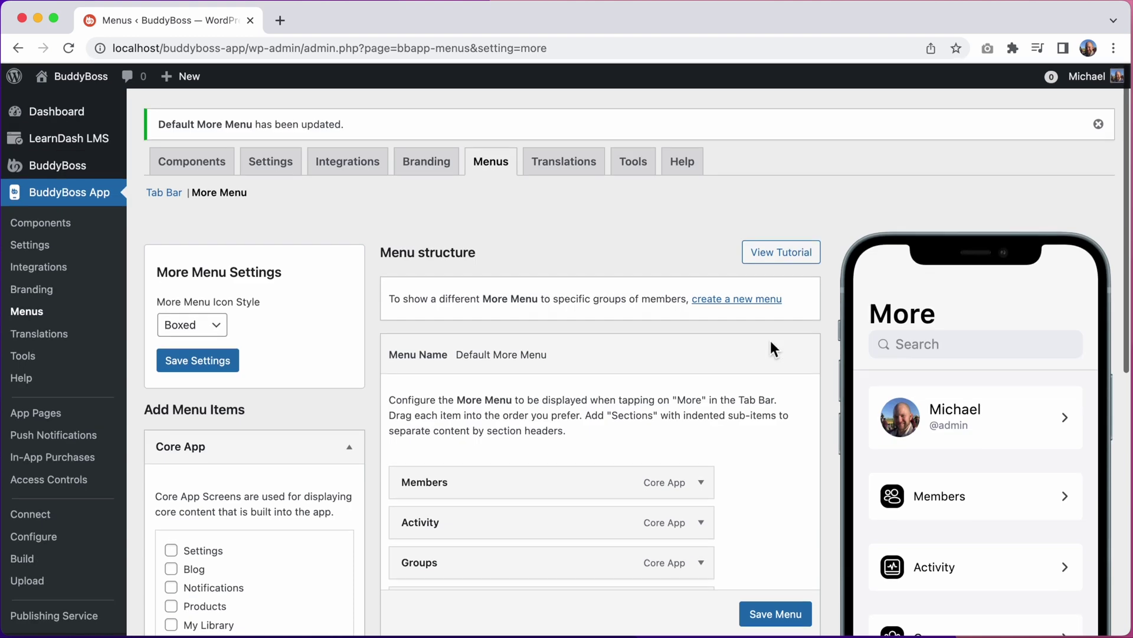
left_click(163, 192)
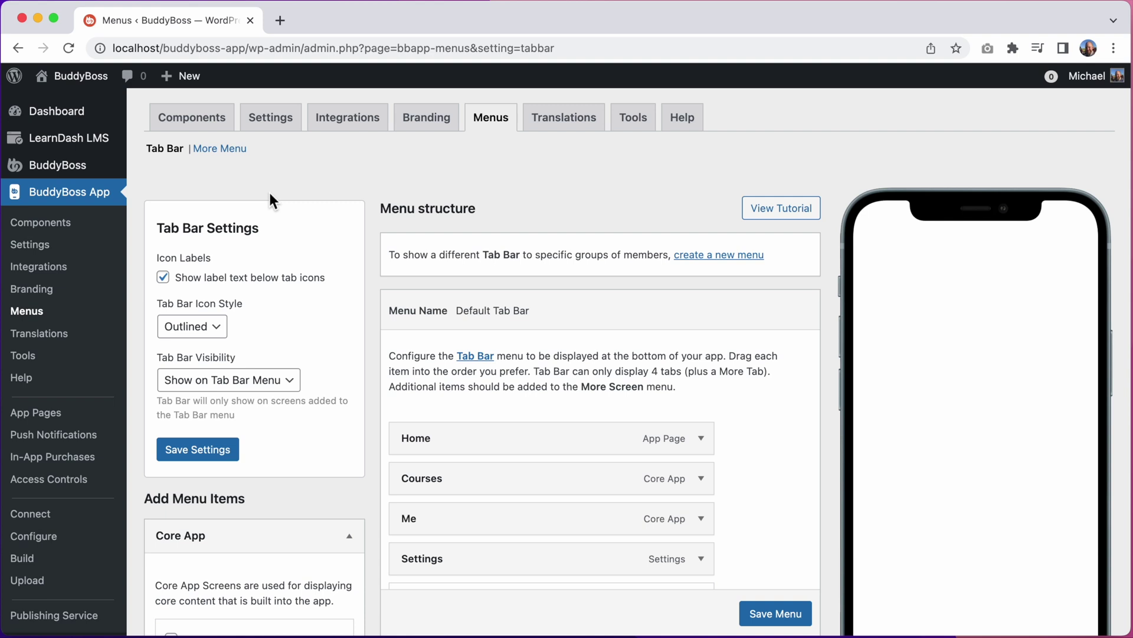
scroll(661, 306, "down", 2)
scroll(661, 306, "down", 1)
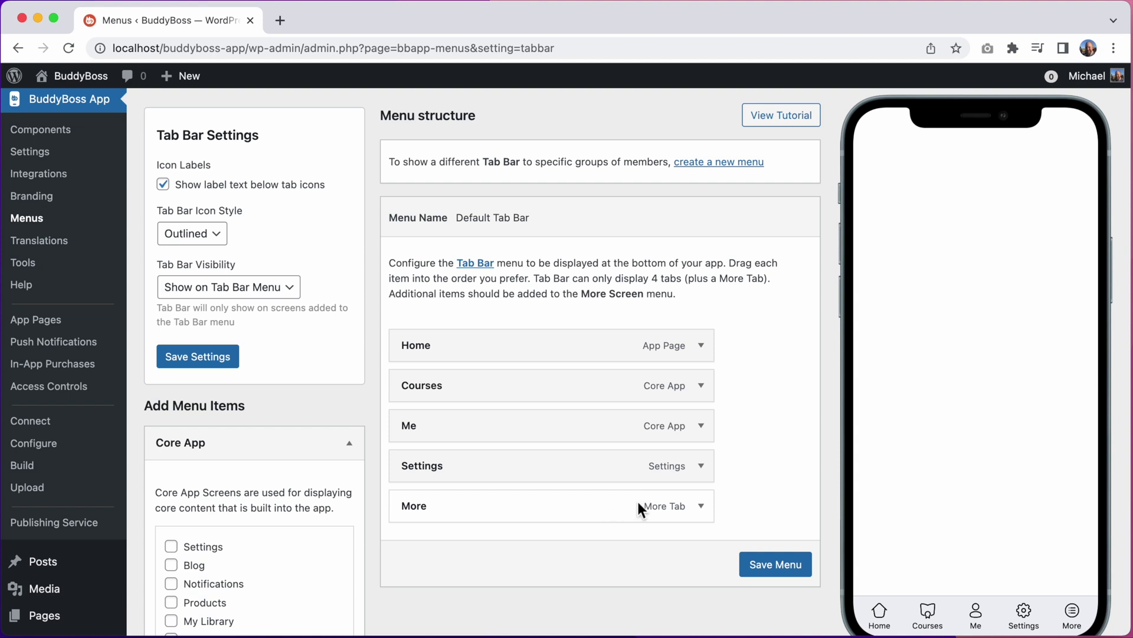
scroll(992, 522, "down", 1)
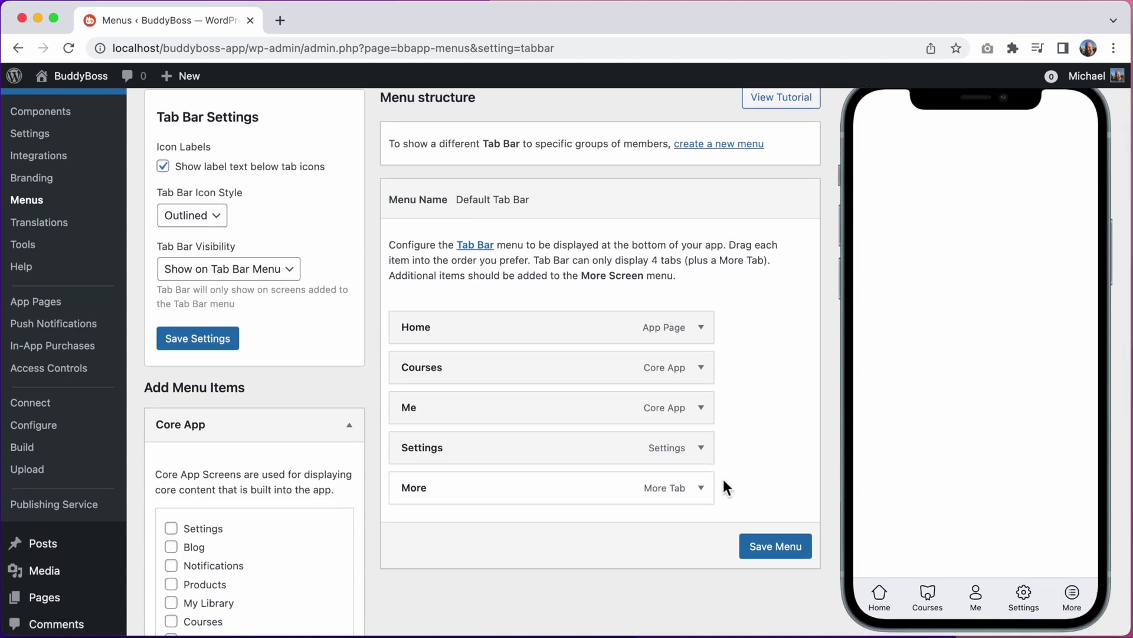
Step: Set the More tab's item icon to List Square
left_click(703, 487)
scroll(753, 484, "down", 2)
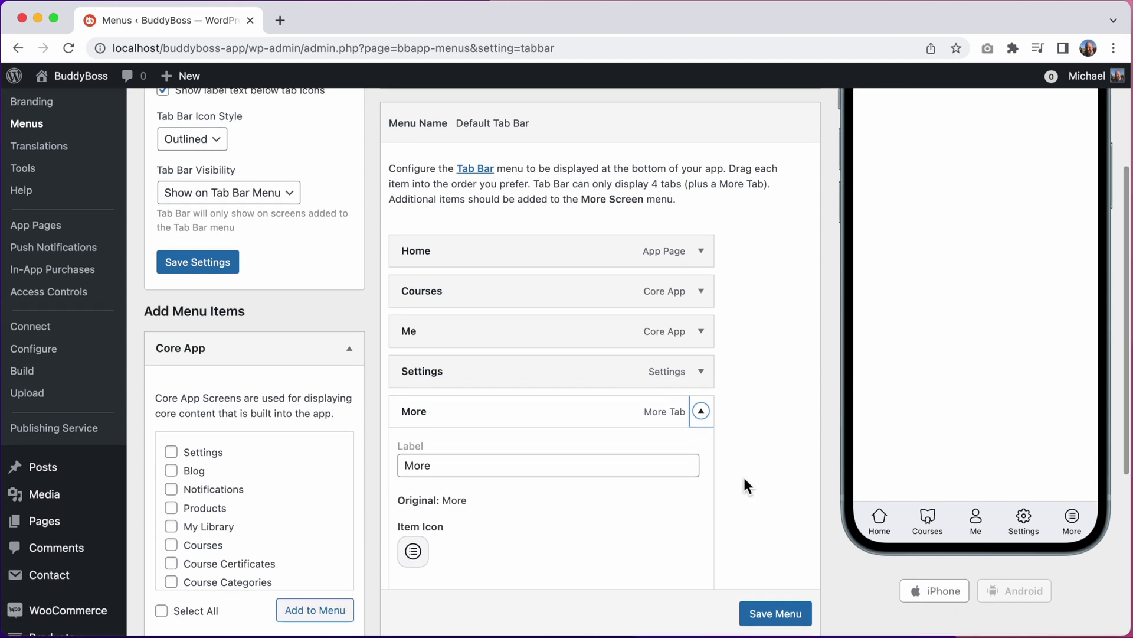
scroll(744, 477, "down", 1)
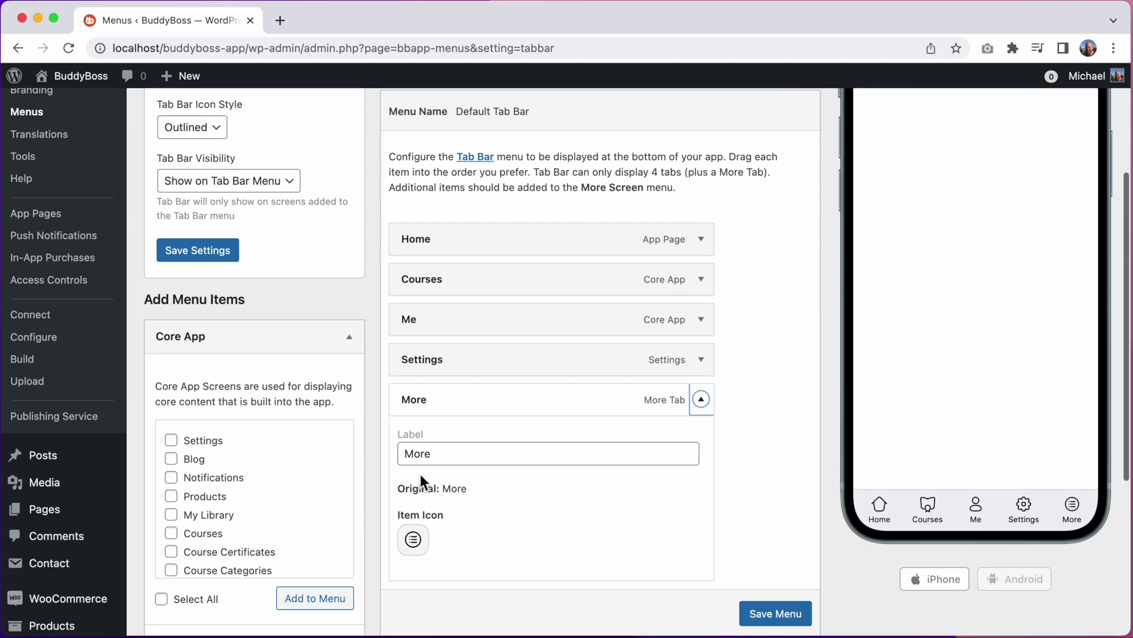
left_click(414, 551)
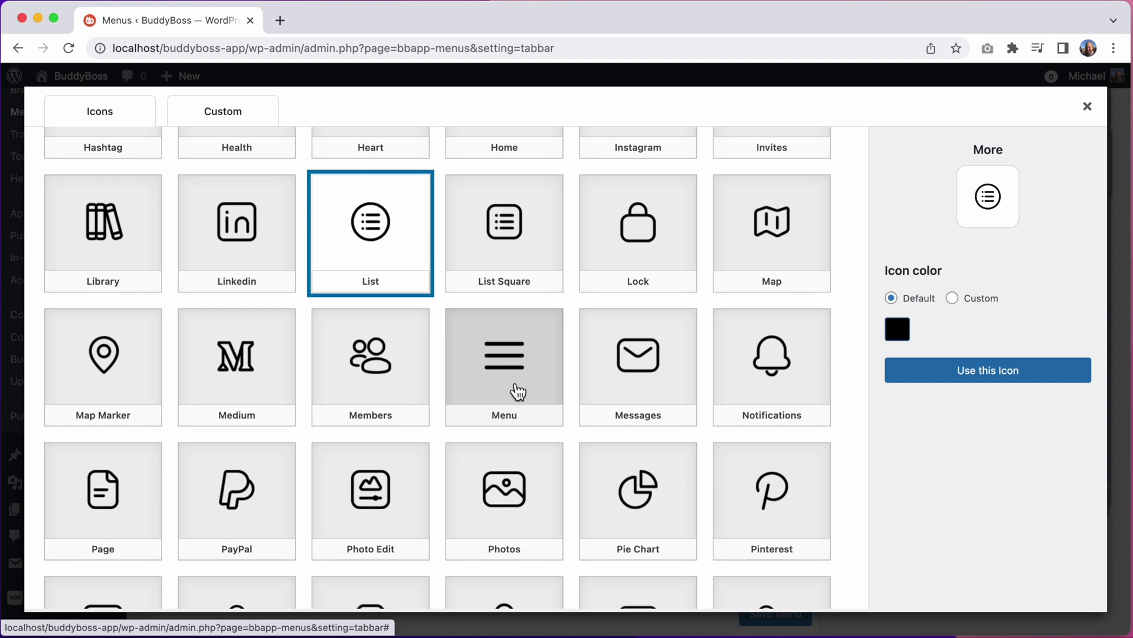
left_click(518, 255)
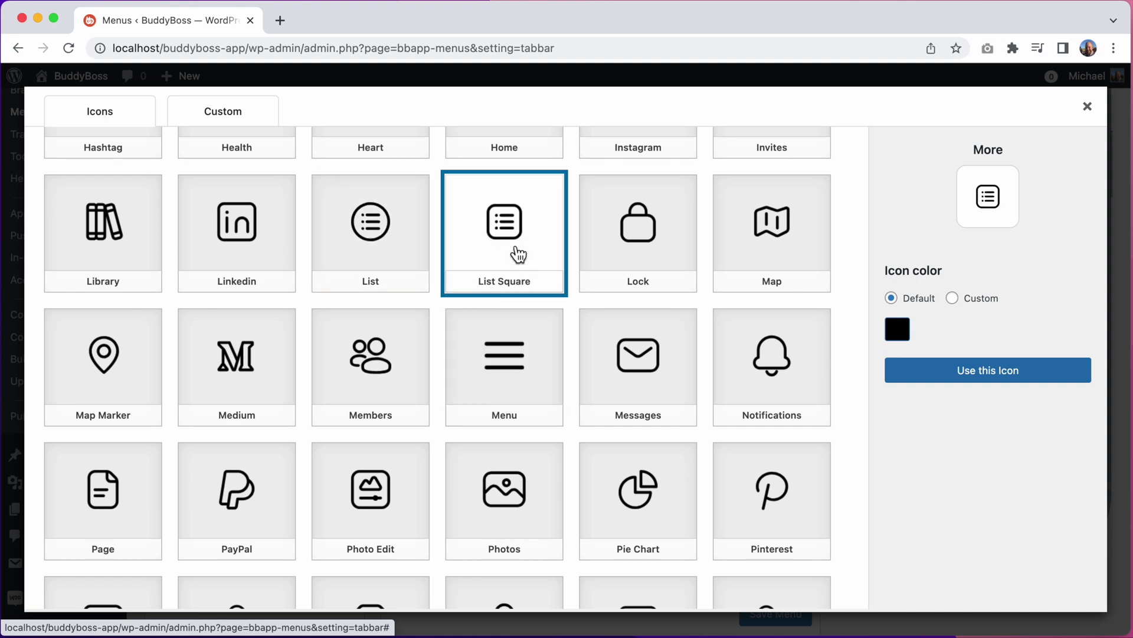
left_click(961, 371)
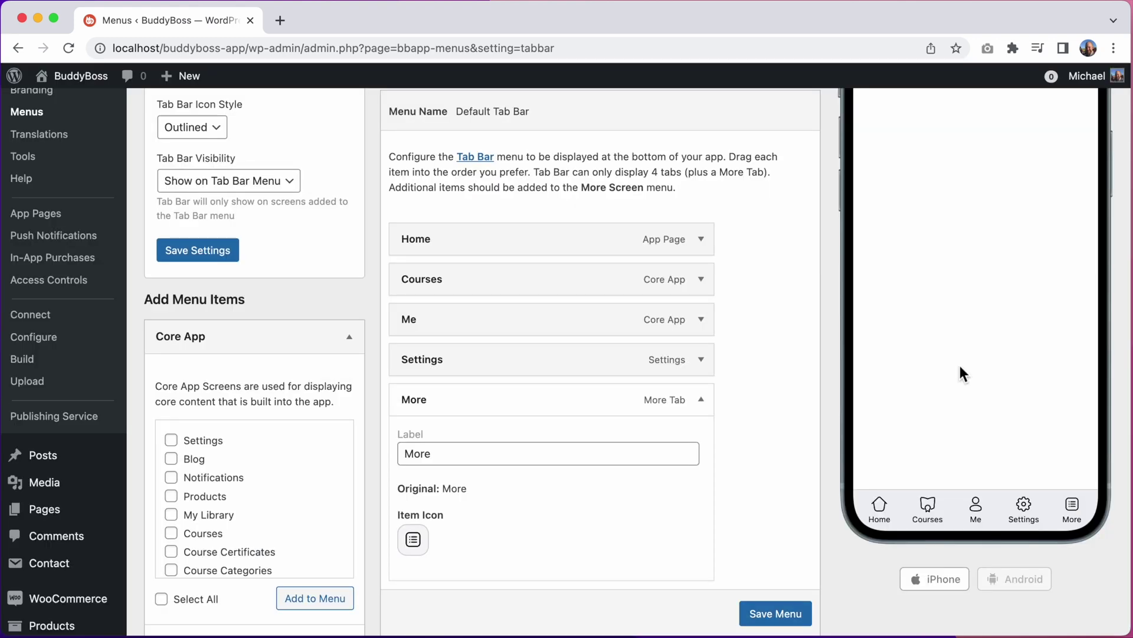
Step: Try adding Blog to the tab bar and dismiss the four-item limit warning
left_click(700, 400)
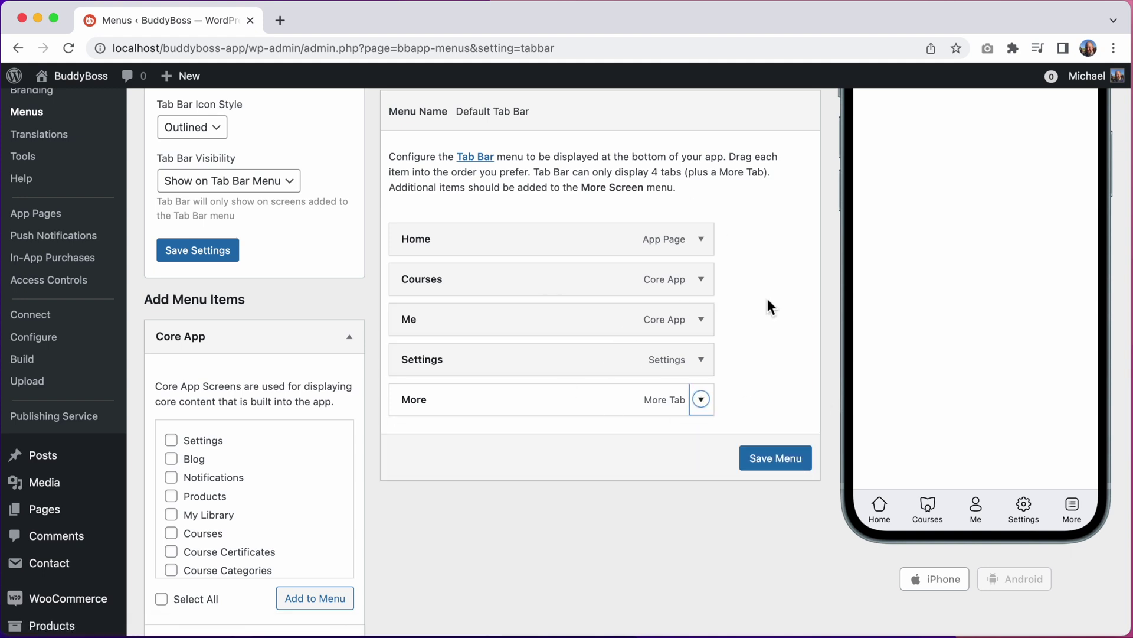
left_click(217, 458)
left_click(288, 594)
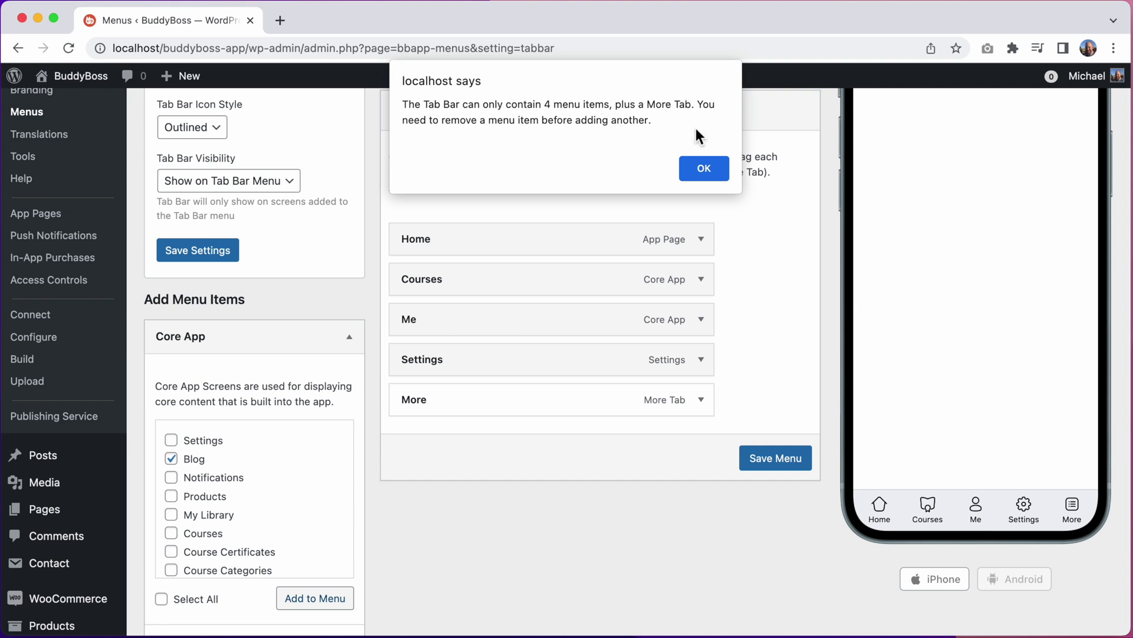
left_click(703, 167)
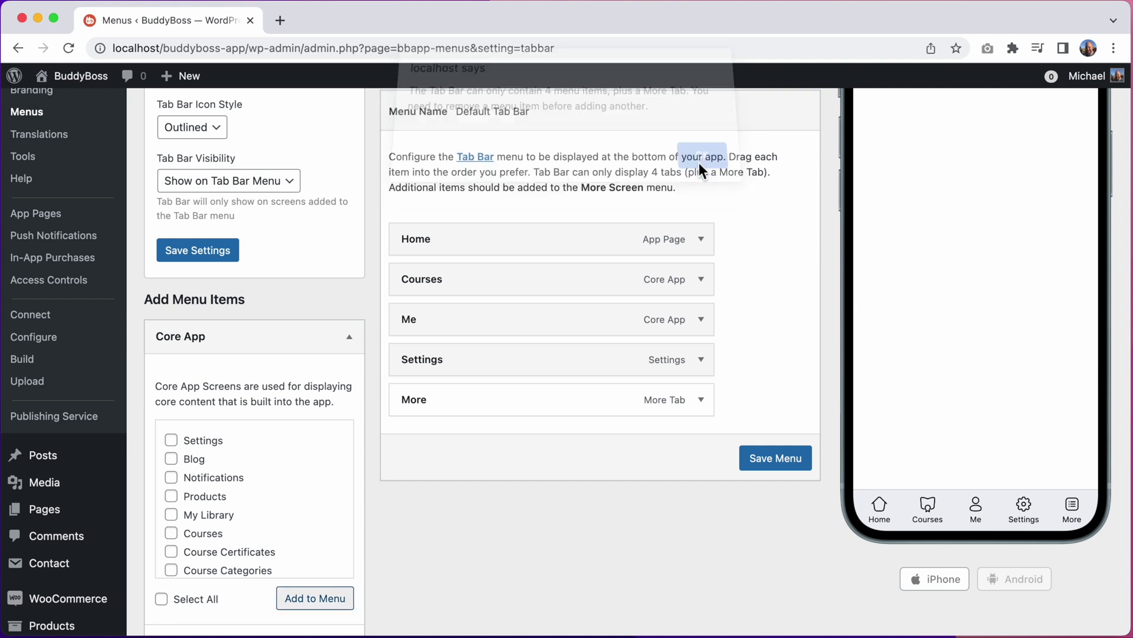
Step: Remove the Settings tab, add Blog in its place, and save the tab bar menu
left_click(701, 360)
scroll(483, 502, "down", 2)
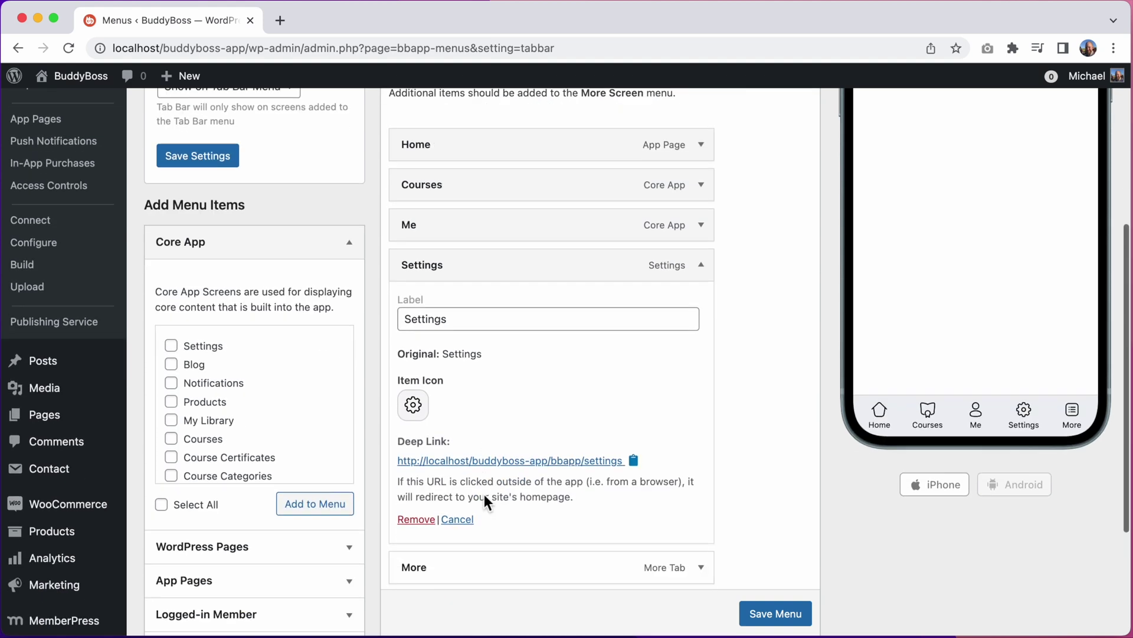
left_click(419, 525)
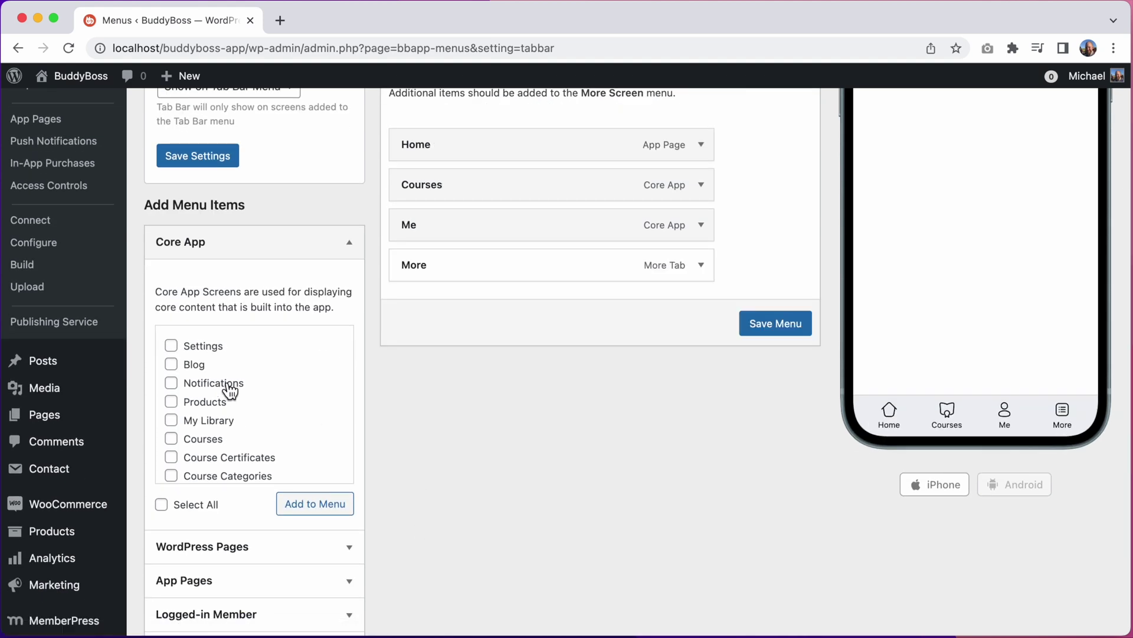
left_click(191, 364)
left_click(293, 502)
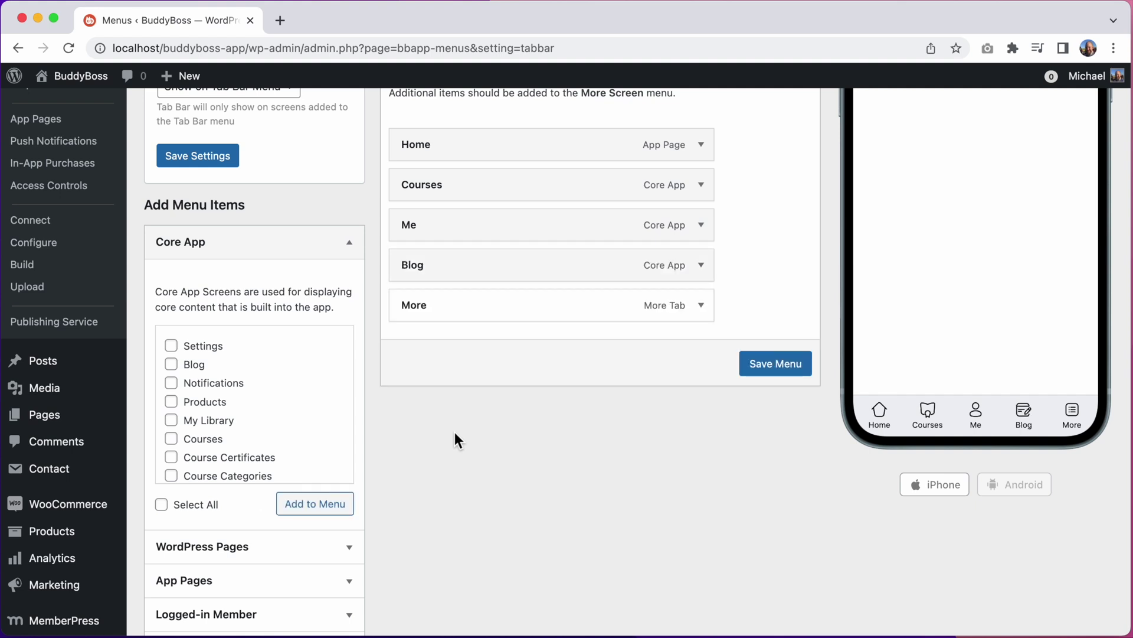
left_click(767, 370)
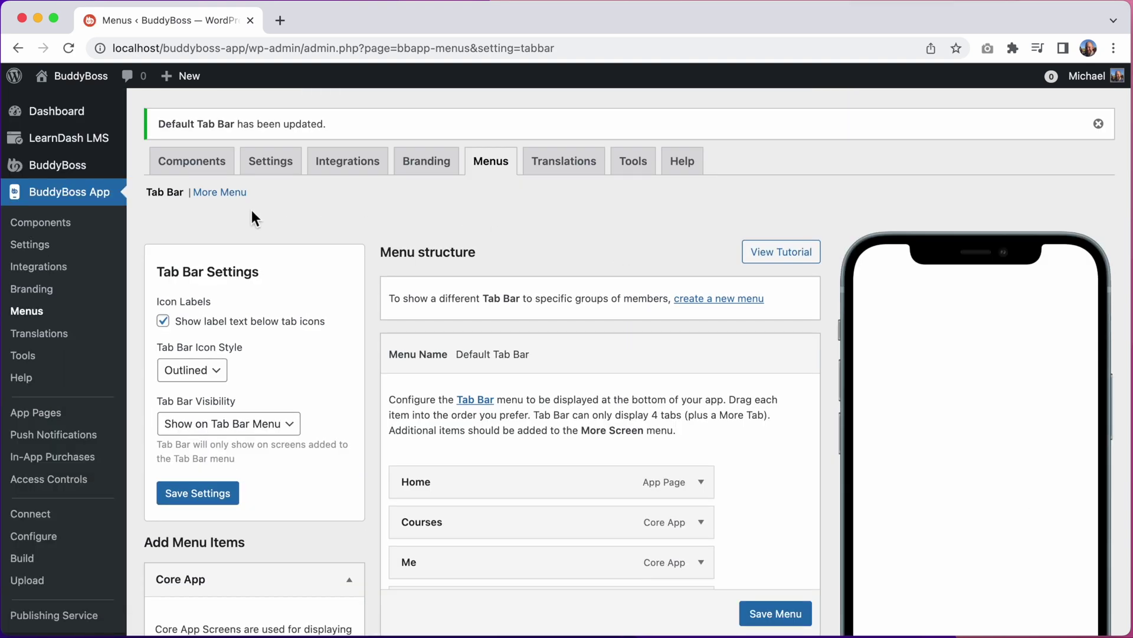
left_click(228, 193)
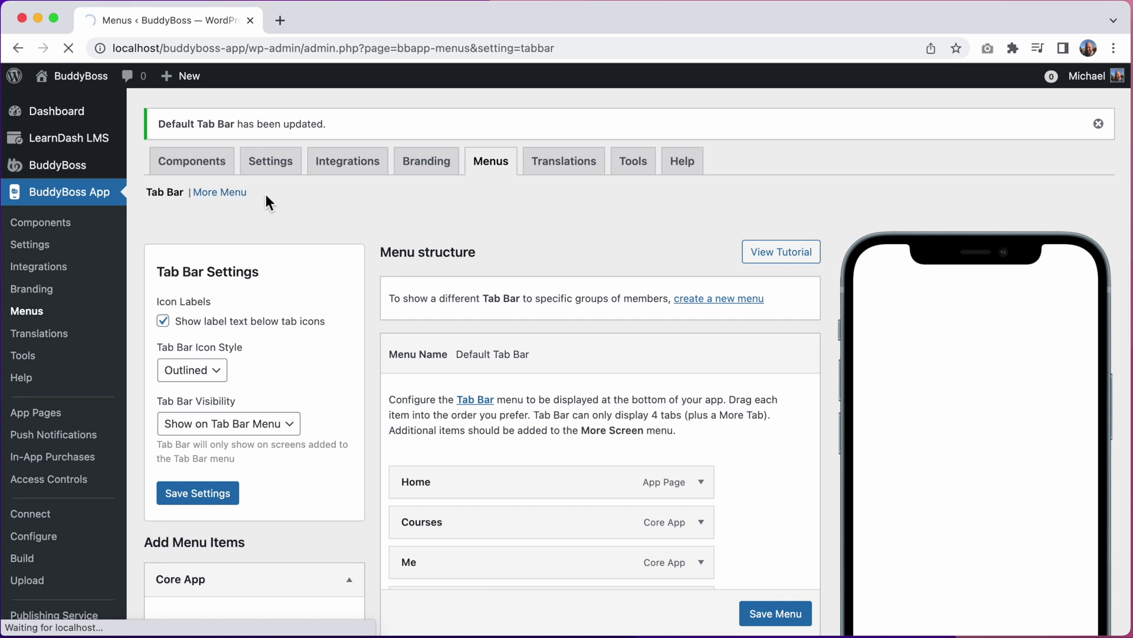
scroll(266, 195, "down", 2)
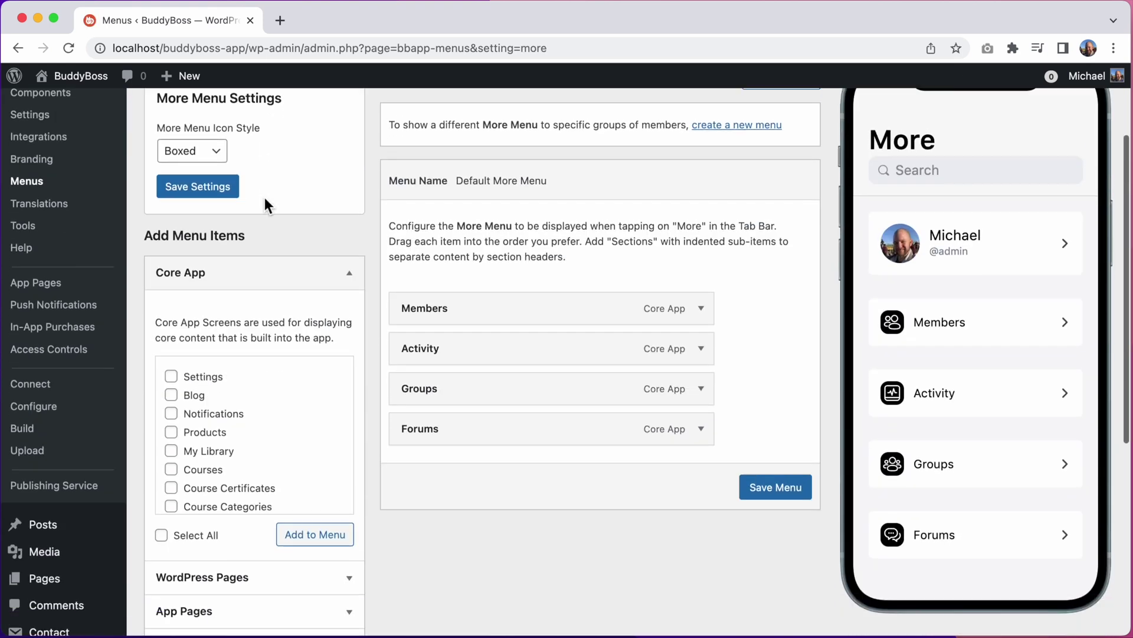
scroll(266, 199, "down", 2)
Step: Add the Settings screen to the More menu
left_click(245, 533)
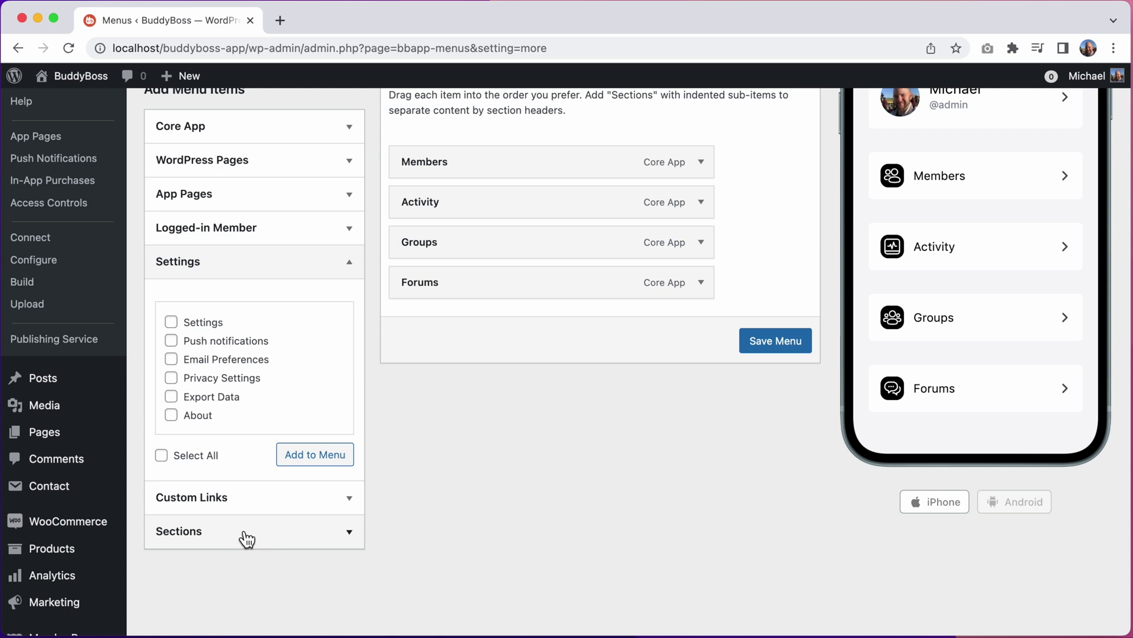
left_click(215, 327)
left_click(328, 452)
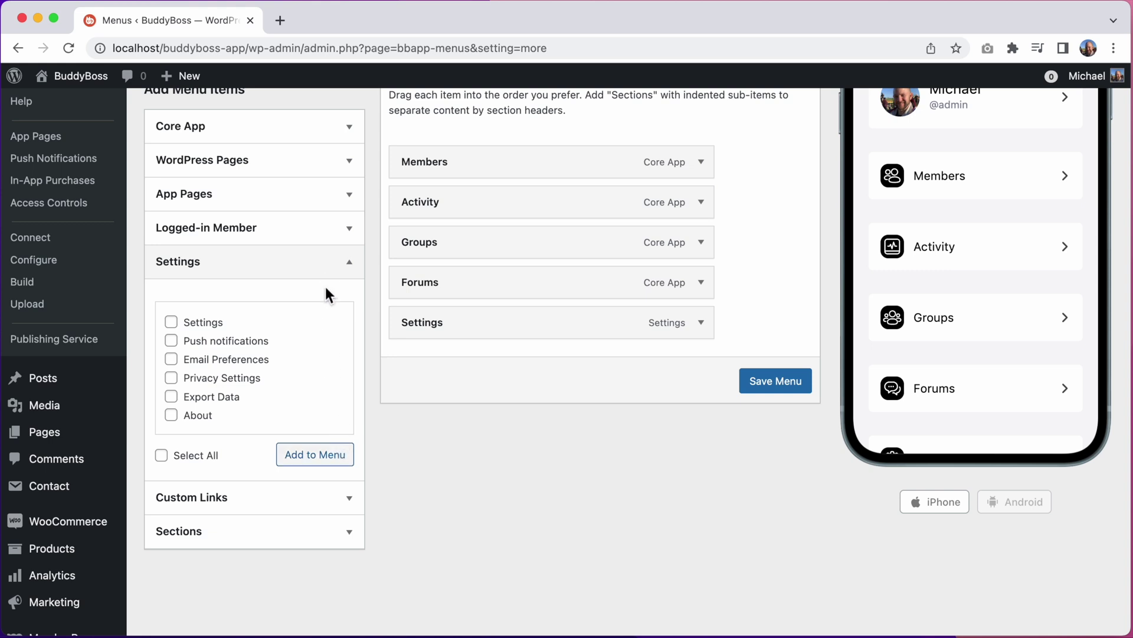
left_click(326, 264)
Step: Add an 'App Settings' section holding Settings, plus a second section below it
left_click(312, 329)
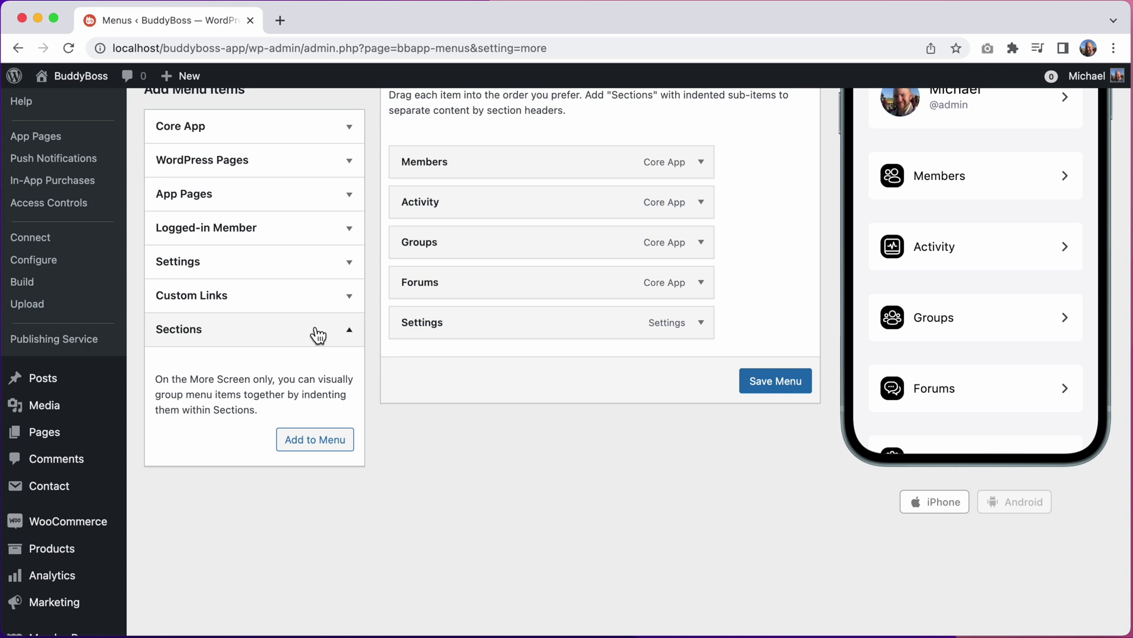
left_click(335, 438)
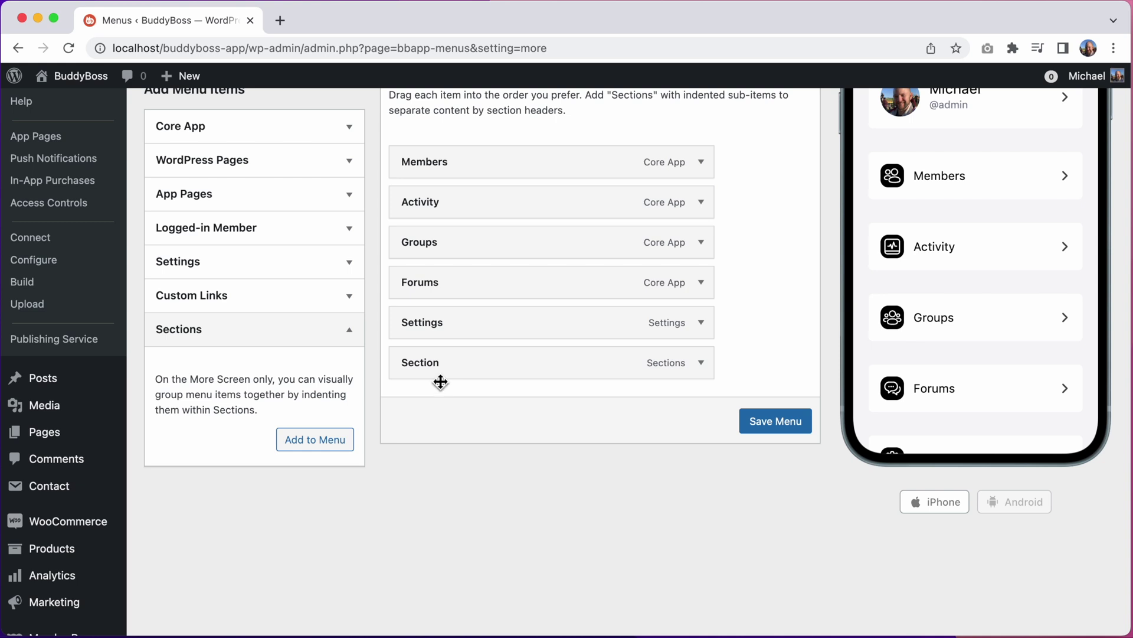
left_click_drag(442, 371, 443, 154)
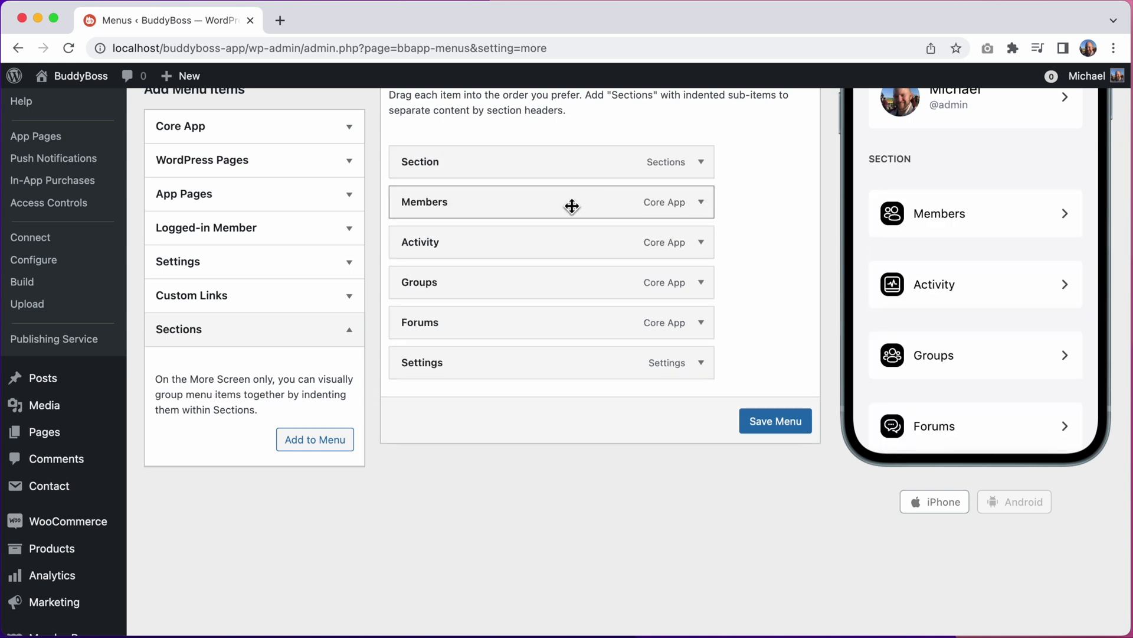
left_click_drag(496, 355, 540, 190)
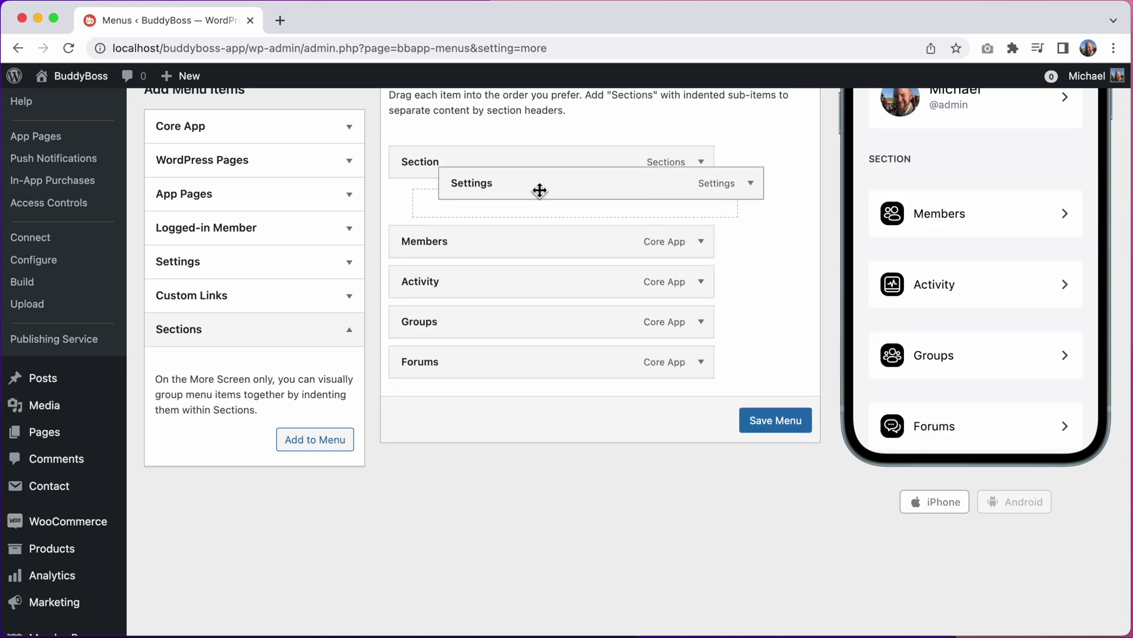
left_click(701, 162)
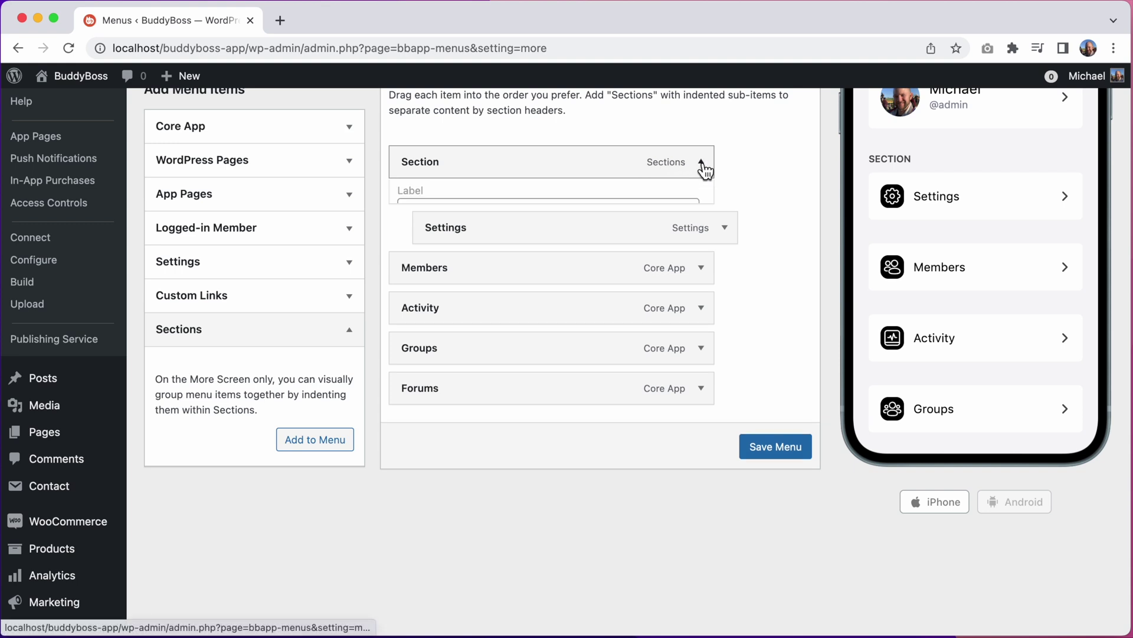
double_click(580, 218)
type("App ")
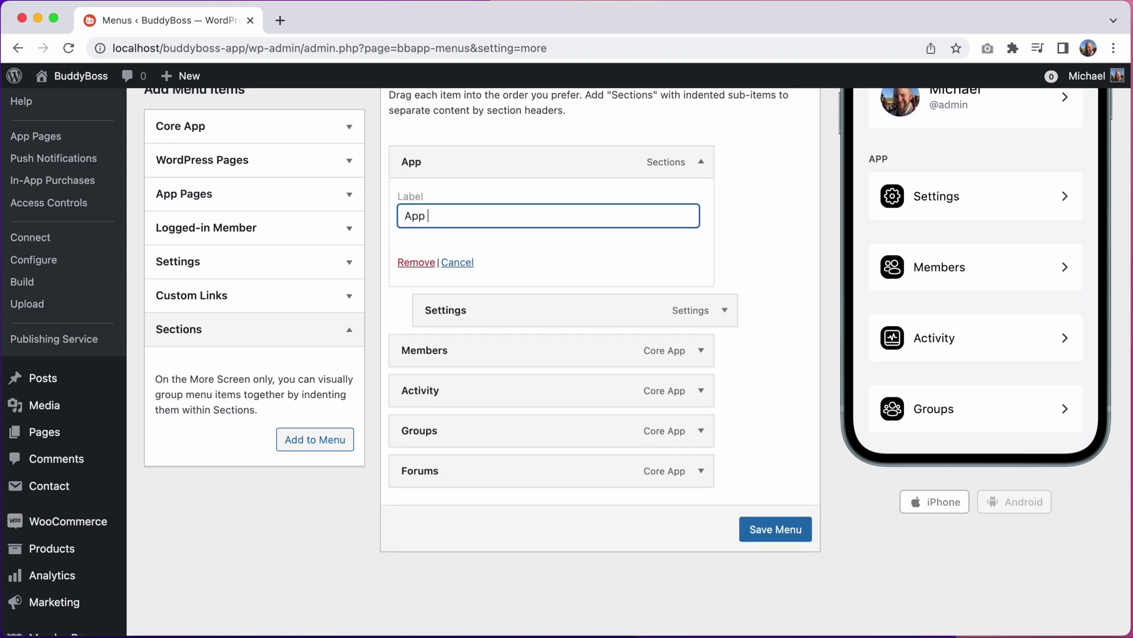
type("Settings")
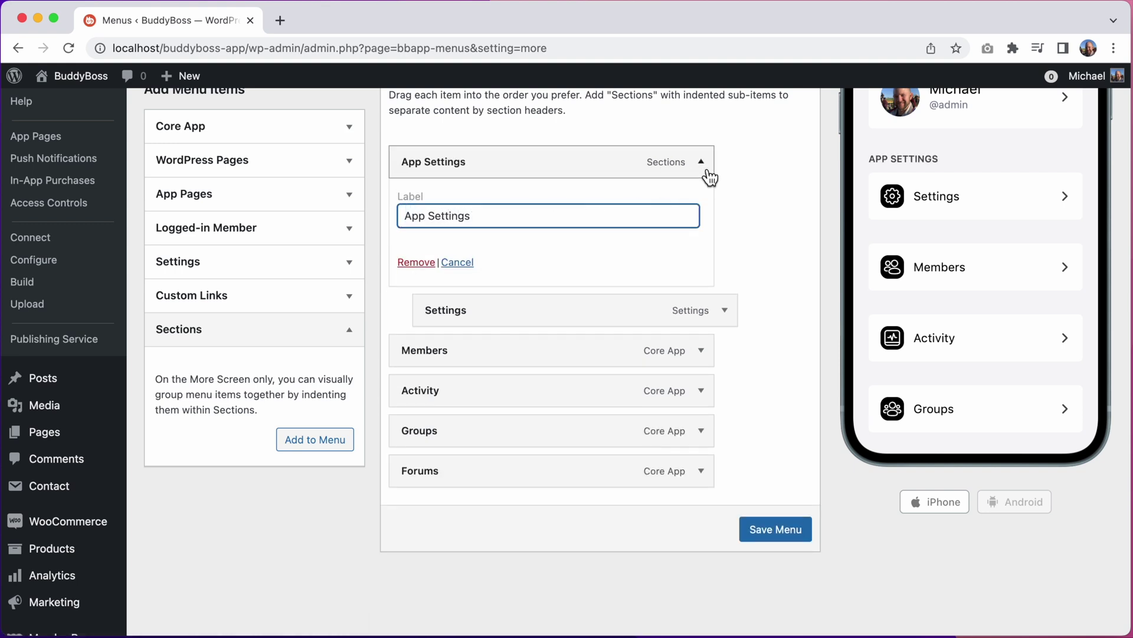
left_click(701, 163)
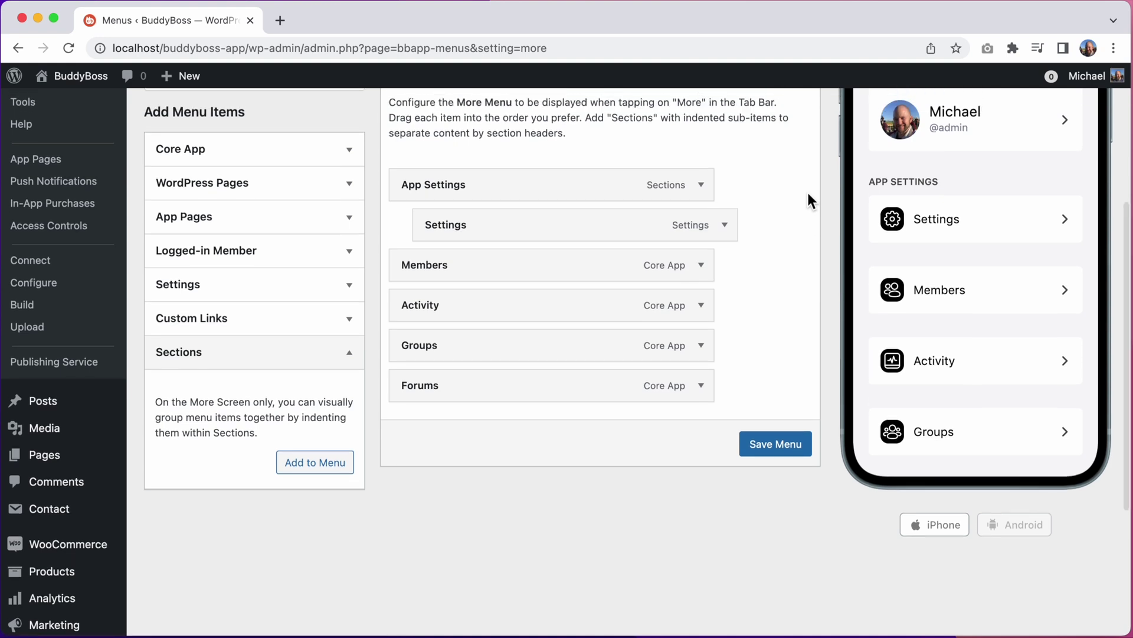
left_click(326, 468)
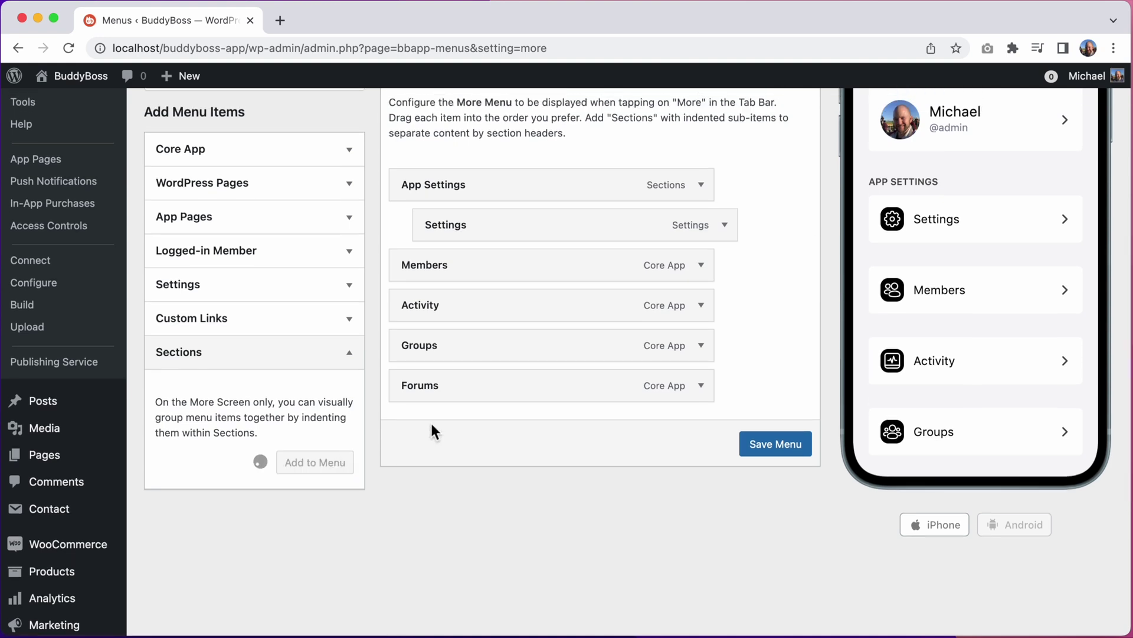
left_click_drag(435, 425, 431, 251)
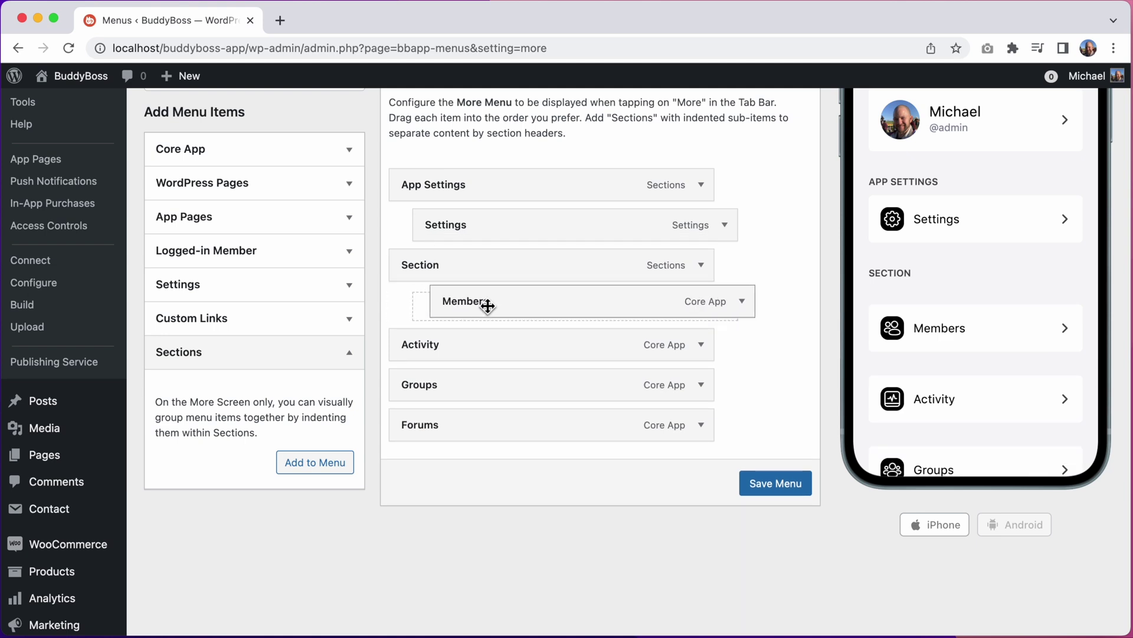
Step: Indent Members, Activity and Forums under the second section, rename it 'Community', and save
left_click_drag(447, 309, 486, 306)
mouse_move(471, 350)
left_mouse_down()
mouse_move(504, 350)
mouse_move(514, 387)
left_mouse_up()
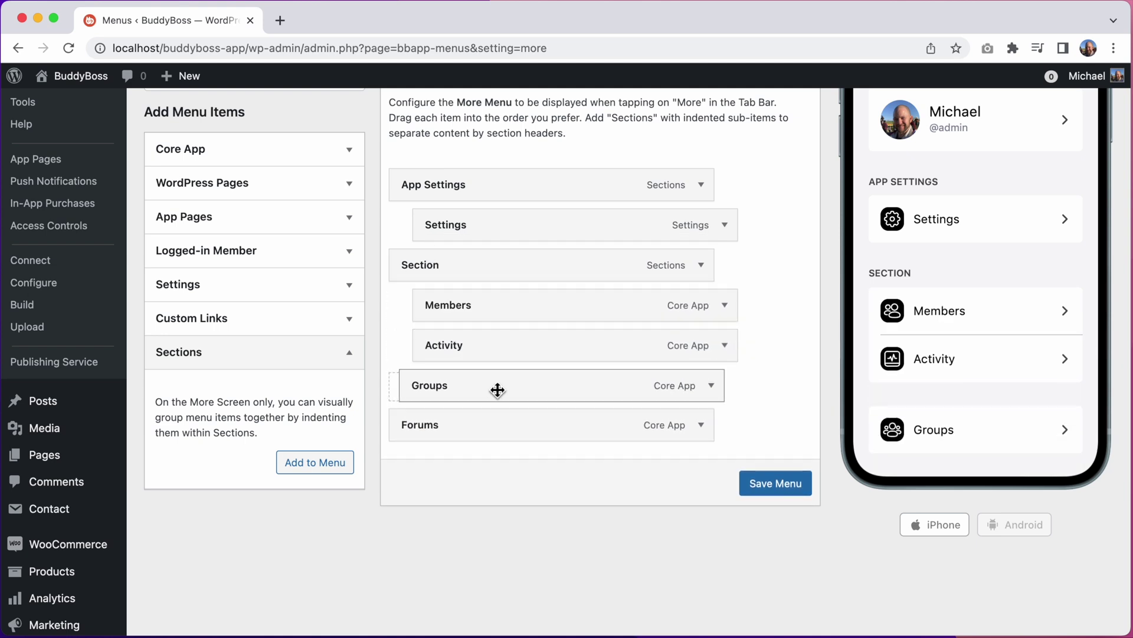
left_click_drag(506, 440, 529, 440)
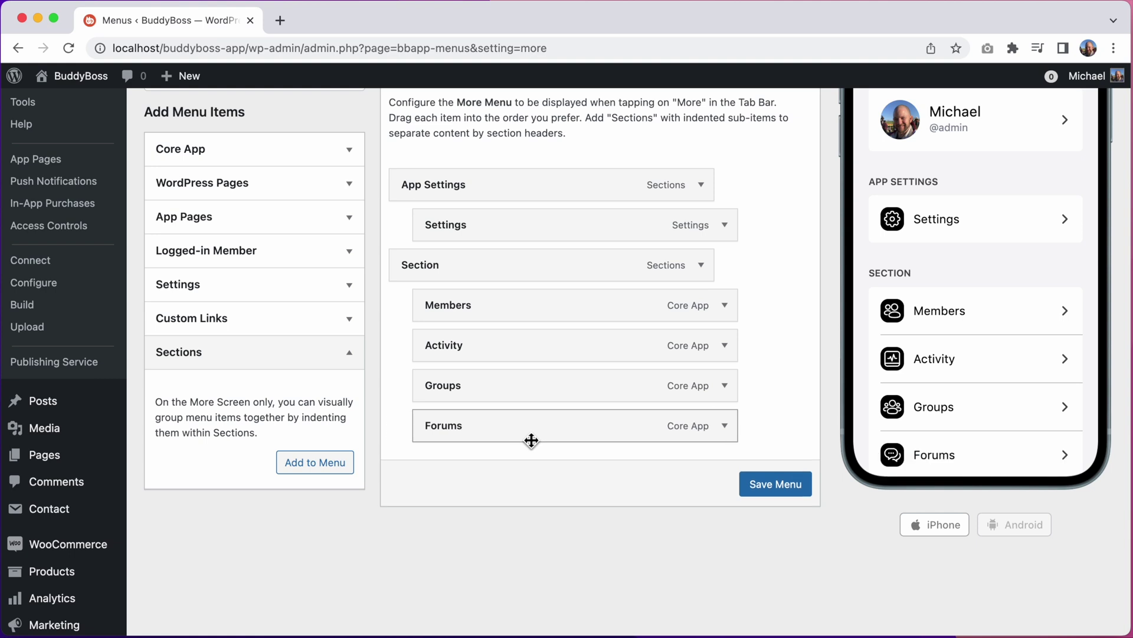
left_click(702, 275)
left_click(585, 318)
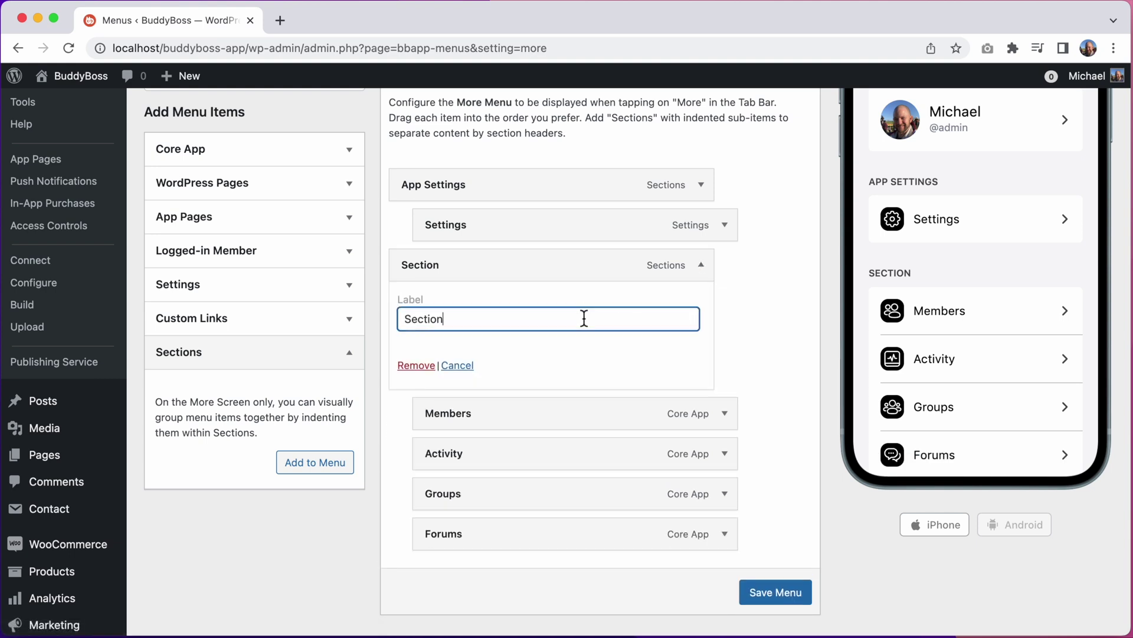
double_click(584, 320)
type("Community")
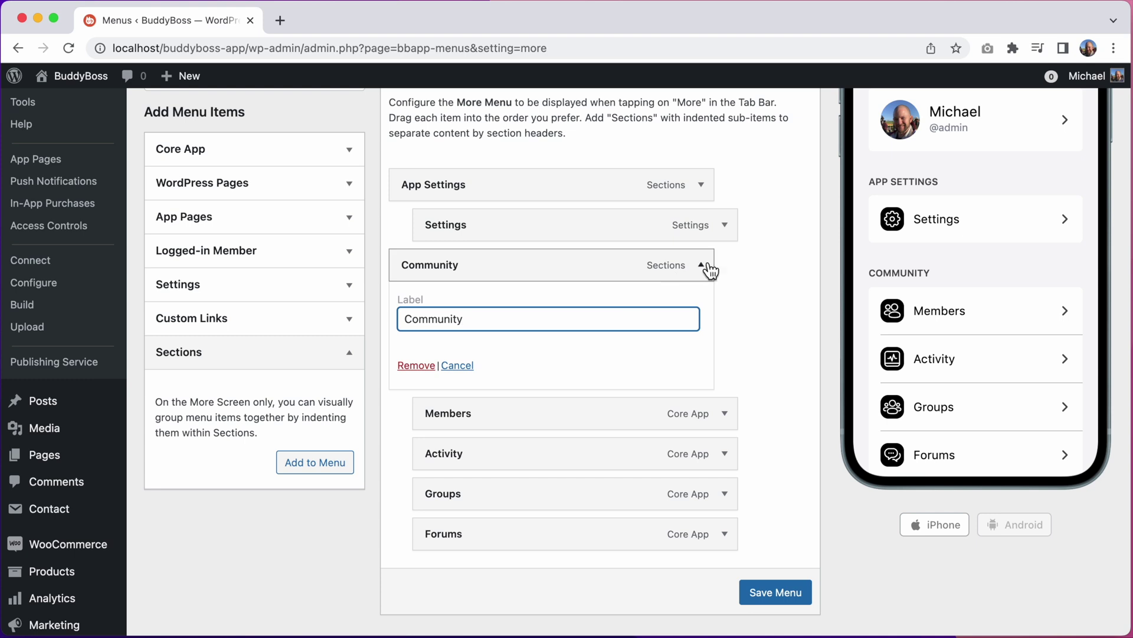
left_click(704, 266)
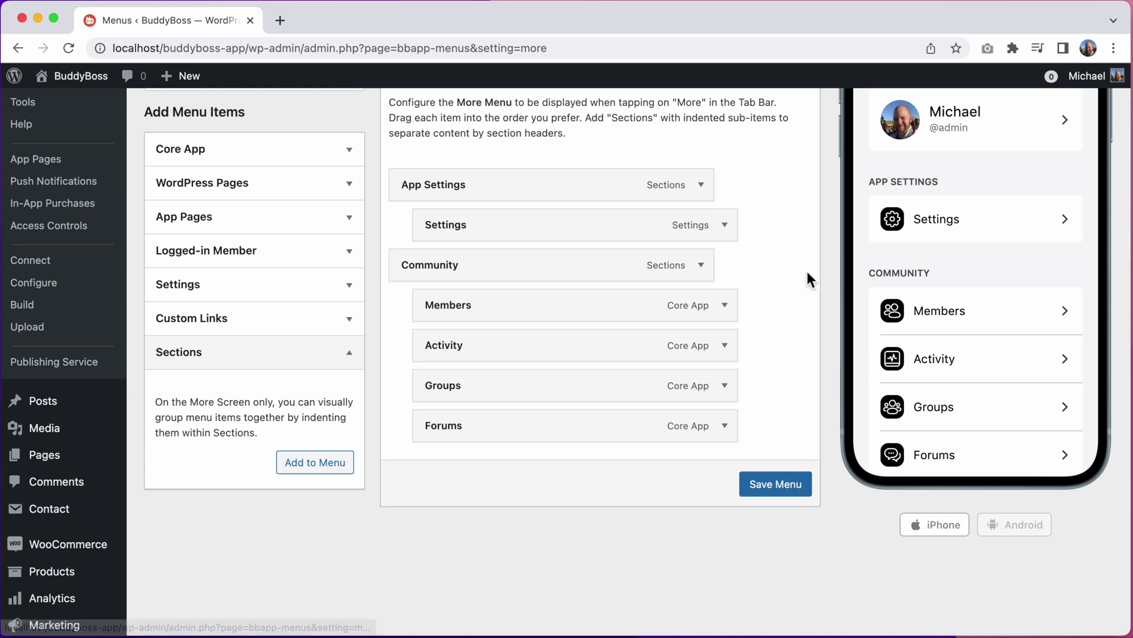
scroll(807, 271, "up", 2)
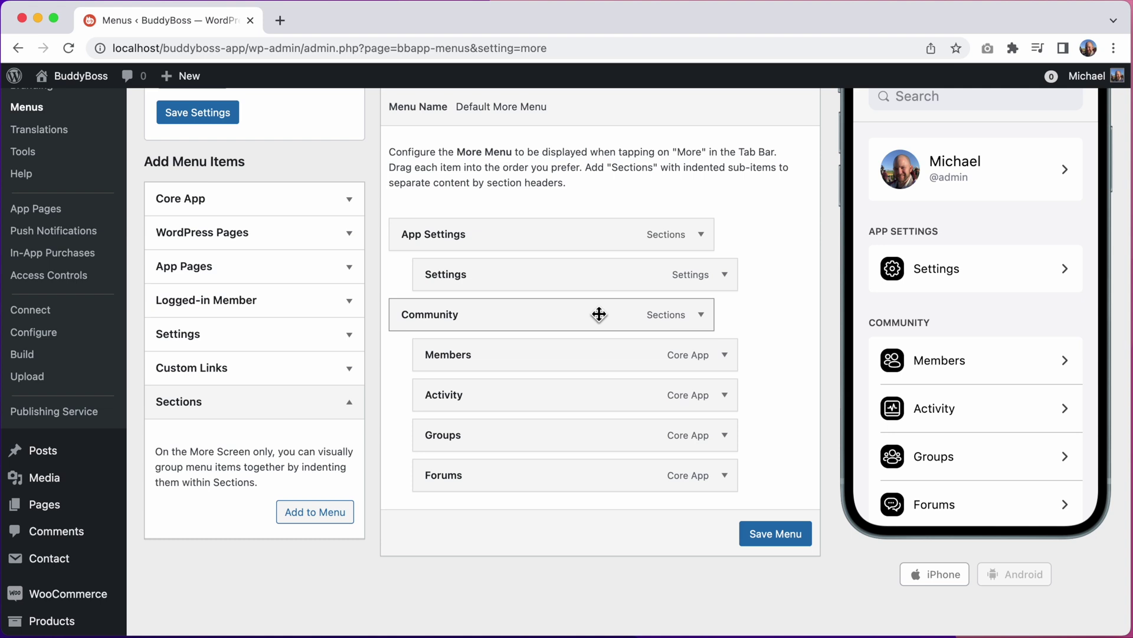
scroll(925, 315, "down", 1)
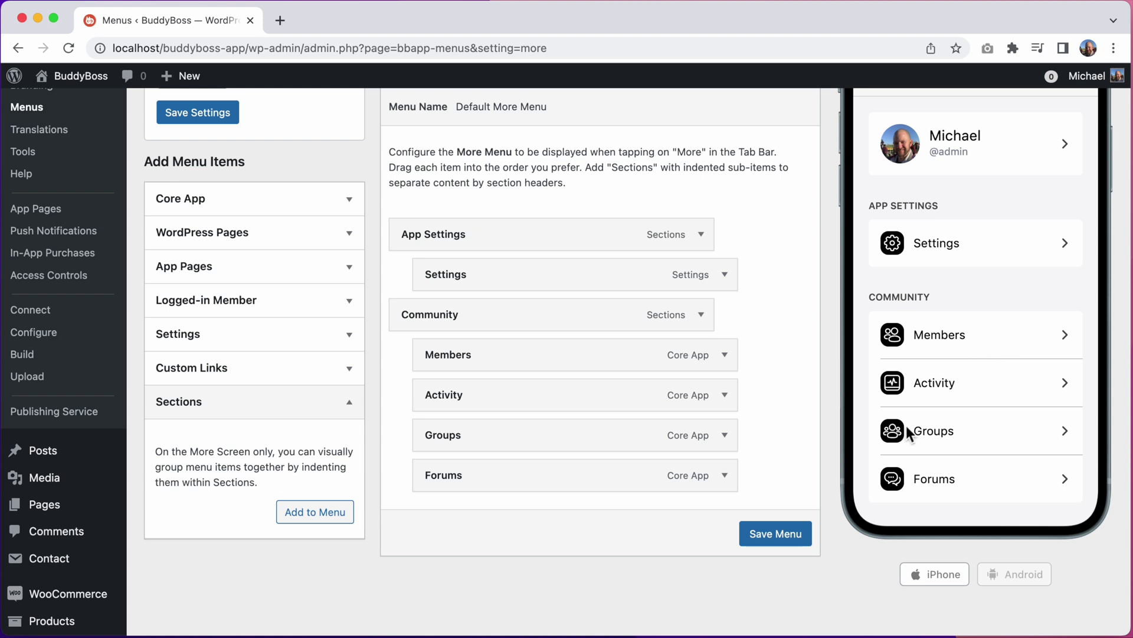
left_click(790, 535)
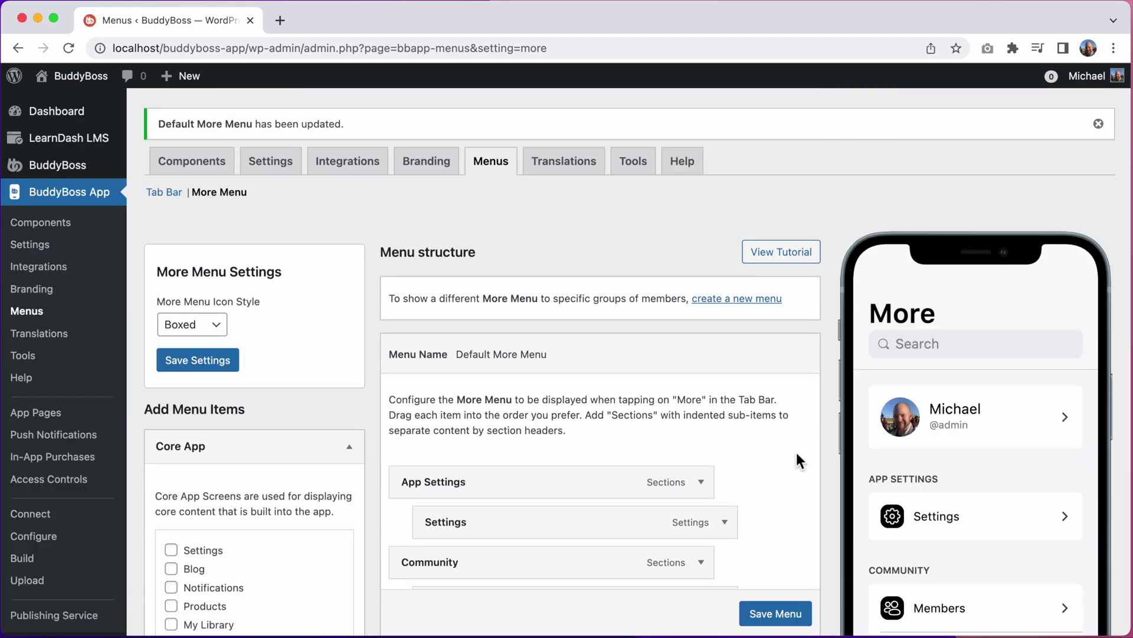
scroll(443, 381, "down", 3)
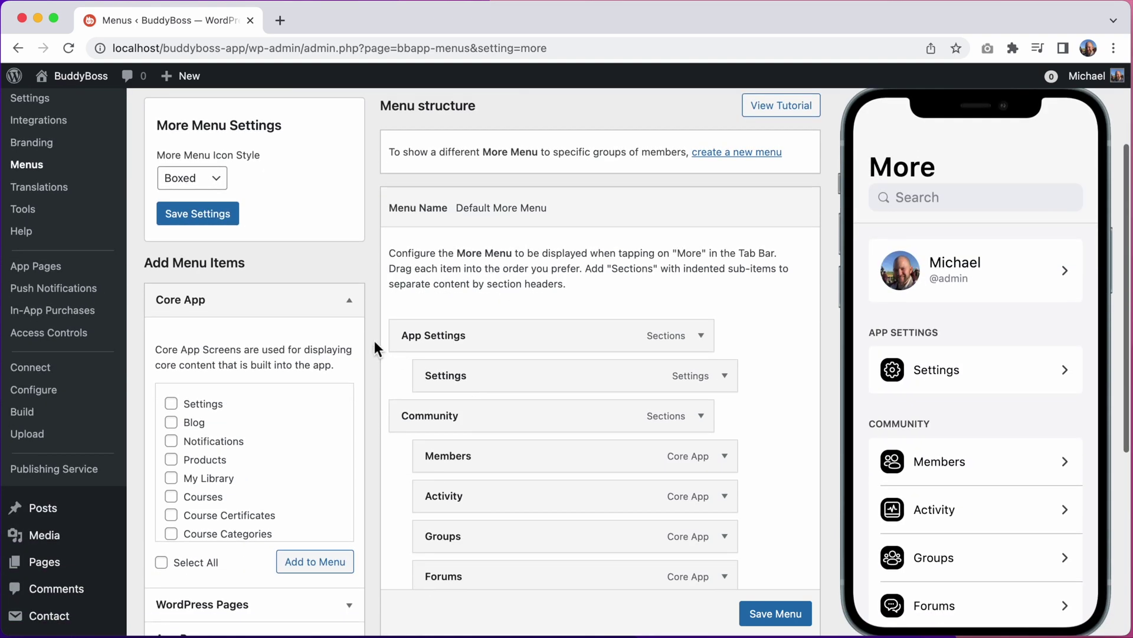
Step: Add the Privacy Policy page to the More menu
left_click(329, 336)
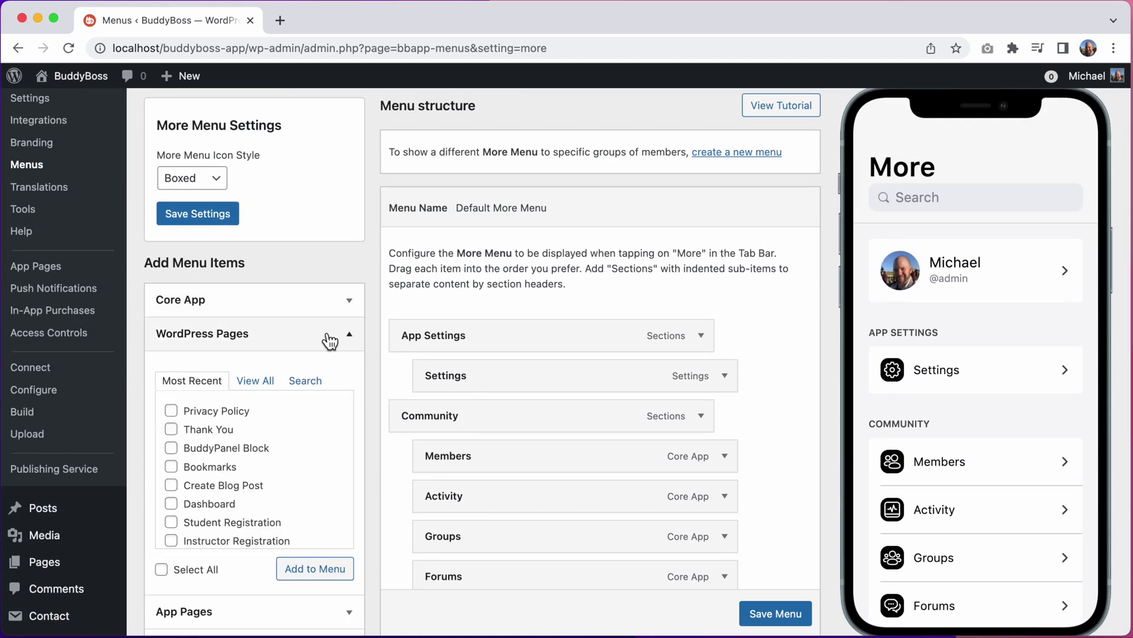
left_click(251, 414)
left_click(306, 569)
scroll(375, 526, "down", 4)
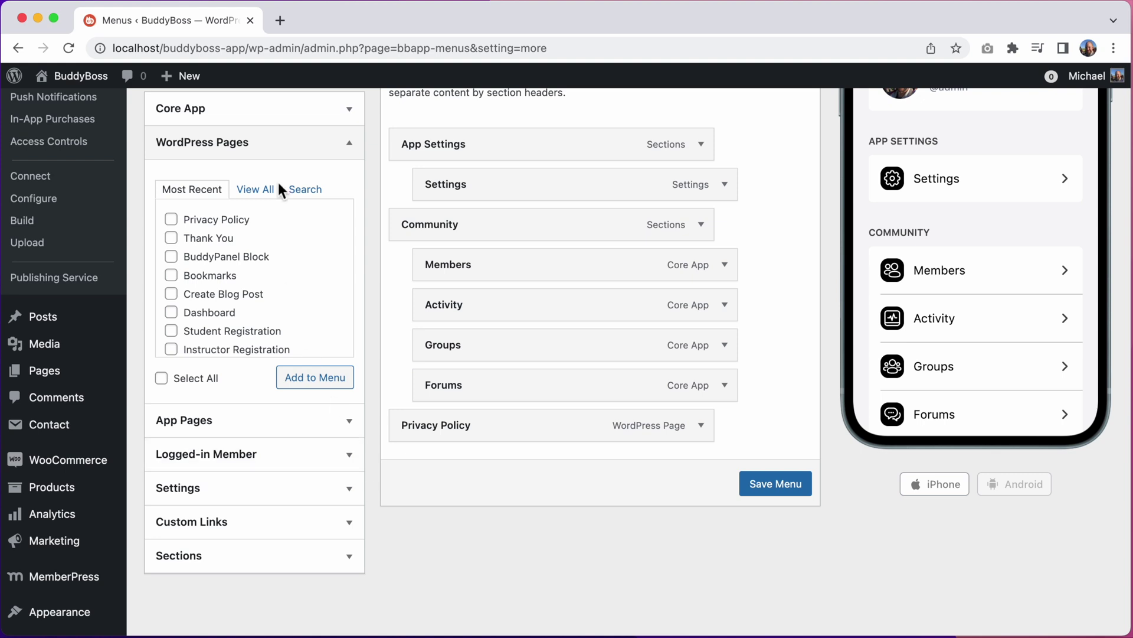
left_click(284, 152)
Step: Add a custom link to the Facebook page address in the More menu
left_click(248, 284)
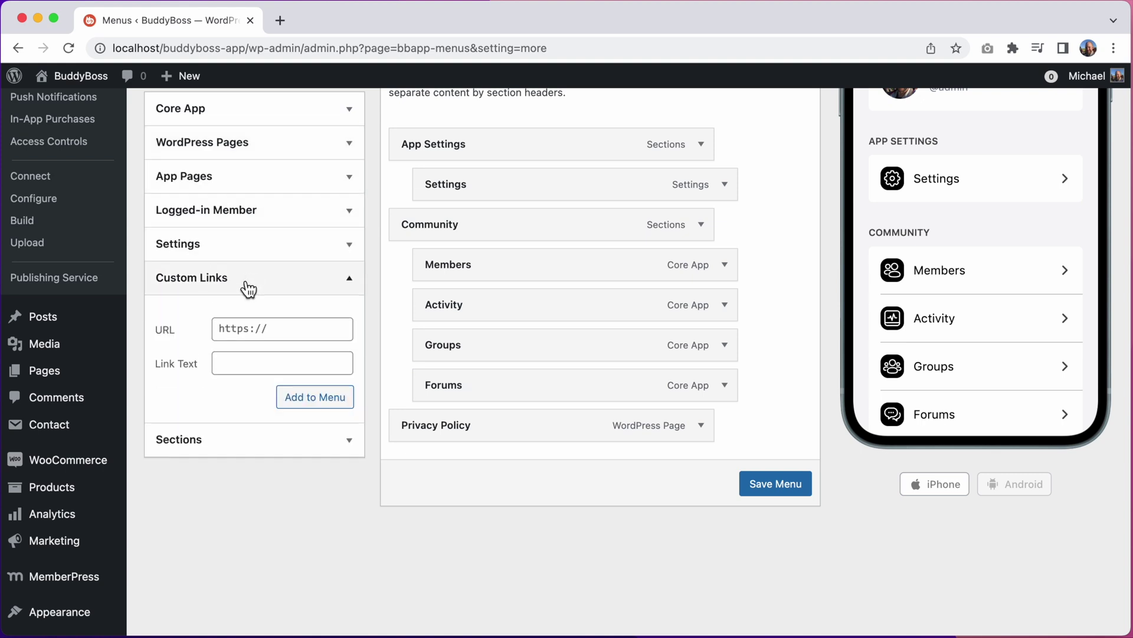
left_click(238, 330)
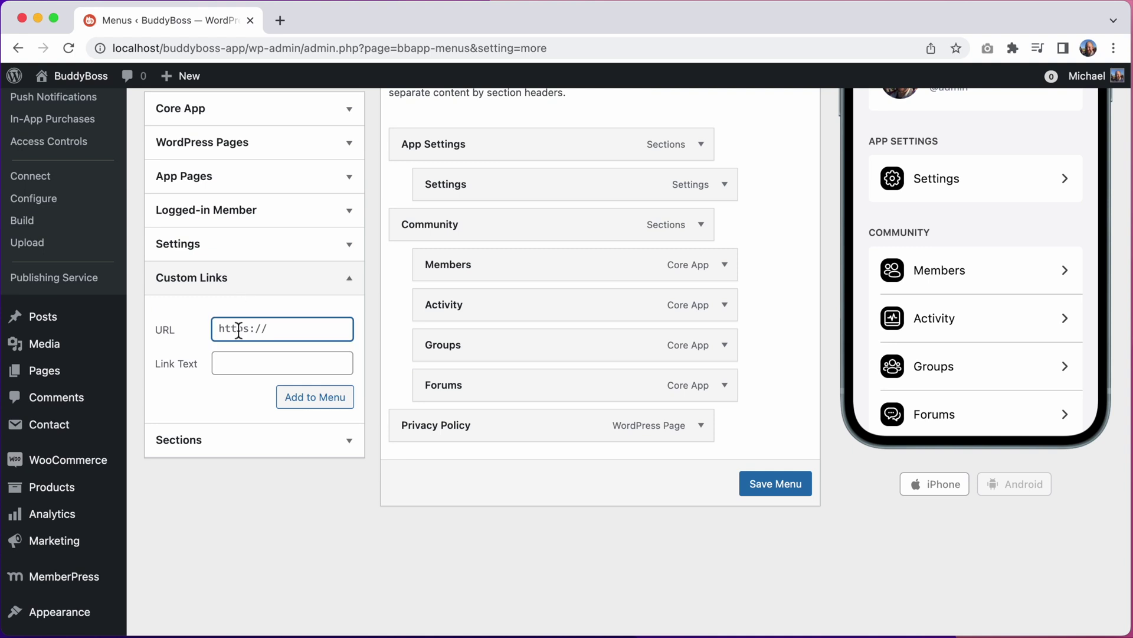
type("https://www.facebook.com/BuddyBossWP")
left_click(243, 363)
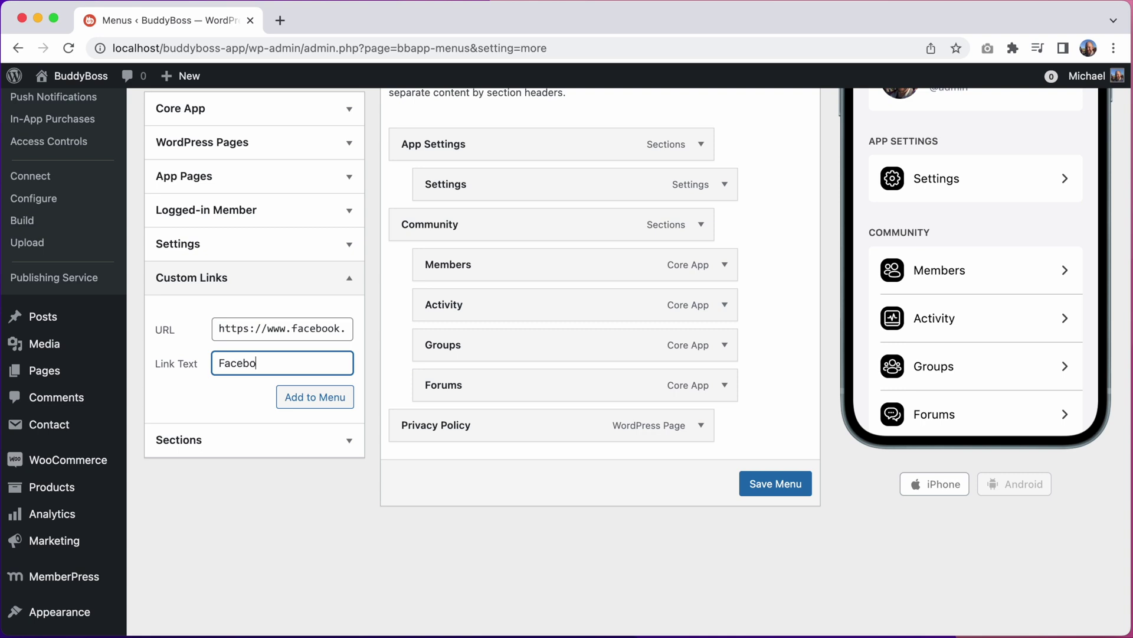
left_click(300, 400)
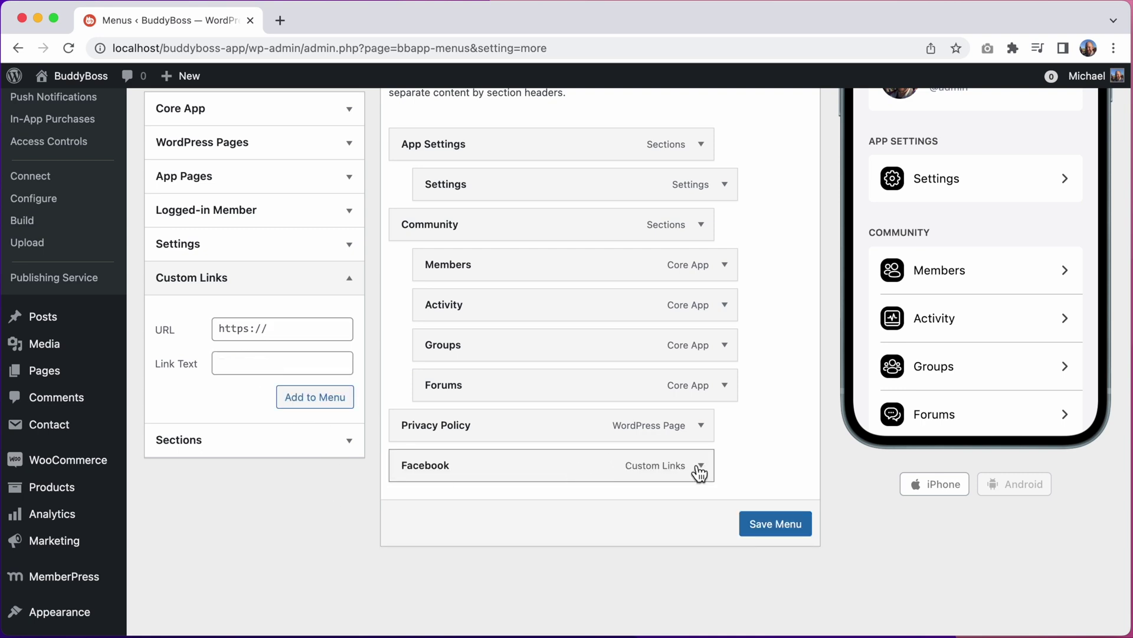
Step: Set the Facebook link's item icon to the Facebook icon
left_click(702, 467)
scroll(705, 472, "down", 5)
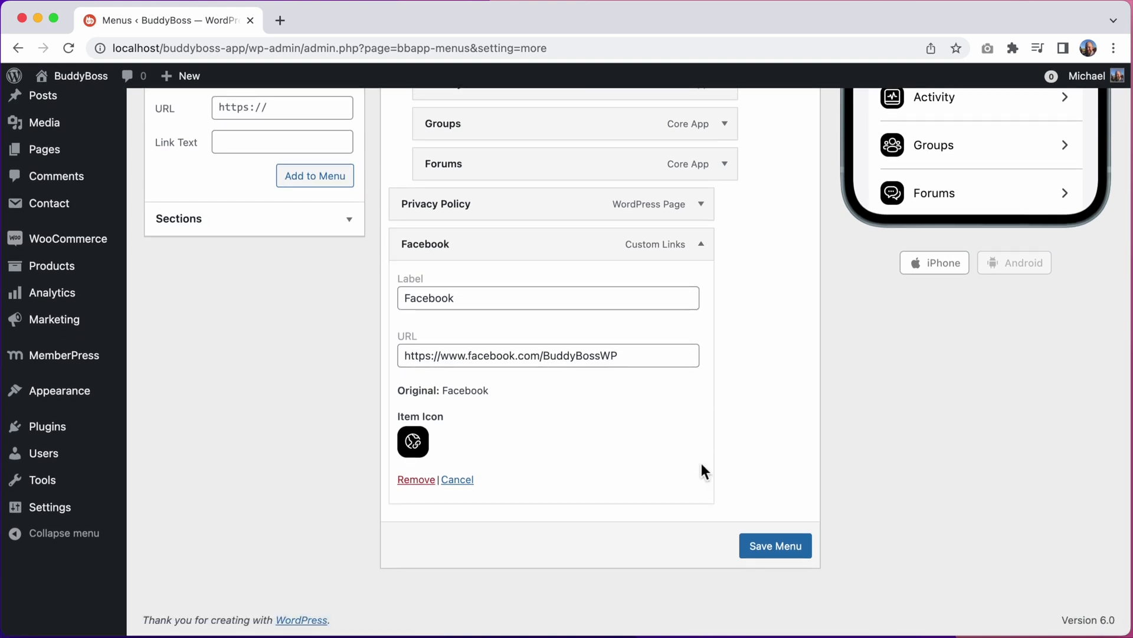
left_click(413, 447)
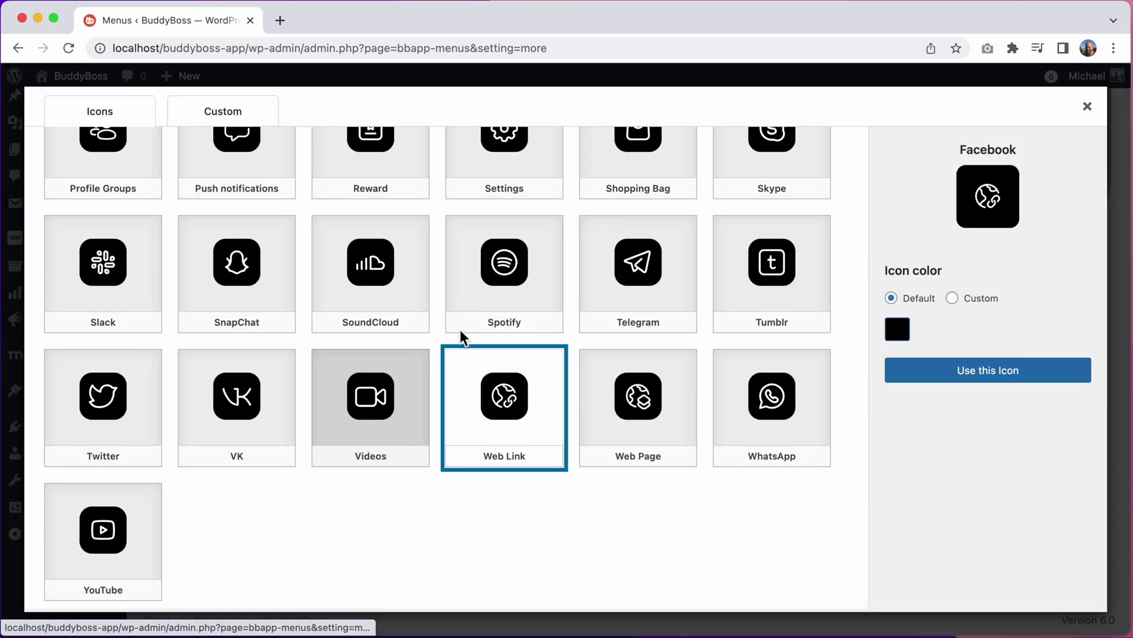
scroll(471, 327, "up", 2)
scroll(471, 327, "up", 3)
scroll(467, 324, "up", 3)
scroll(467, 324, "up", 2)
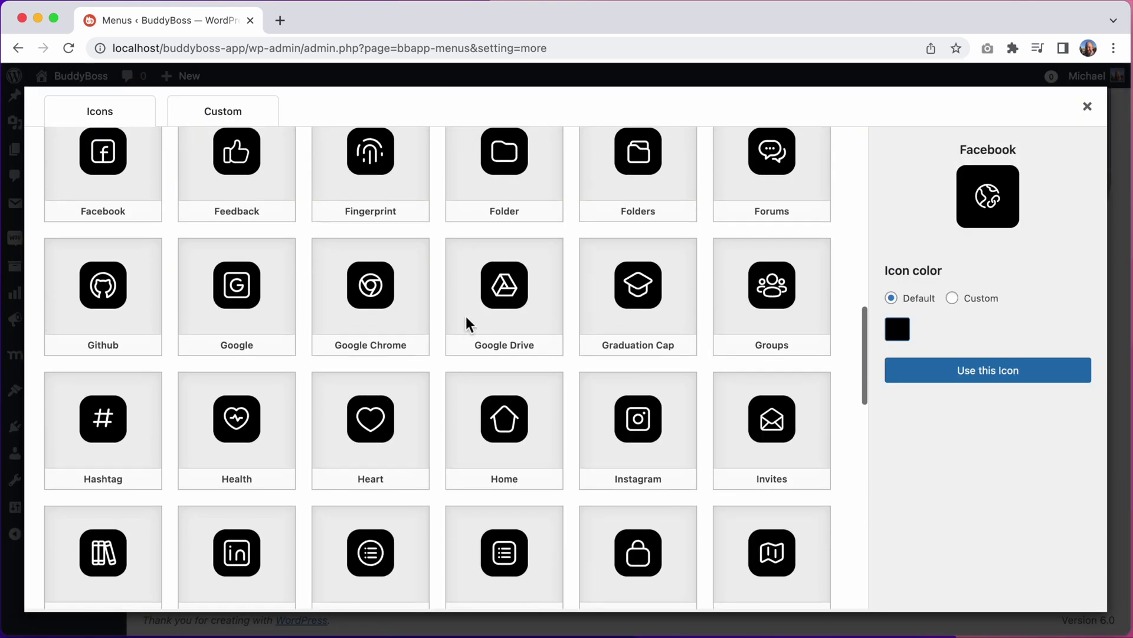
left_click(149, 218)
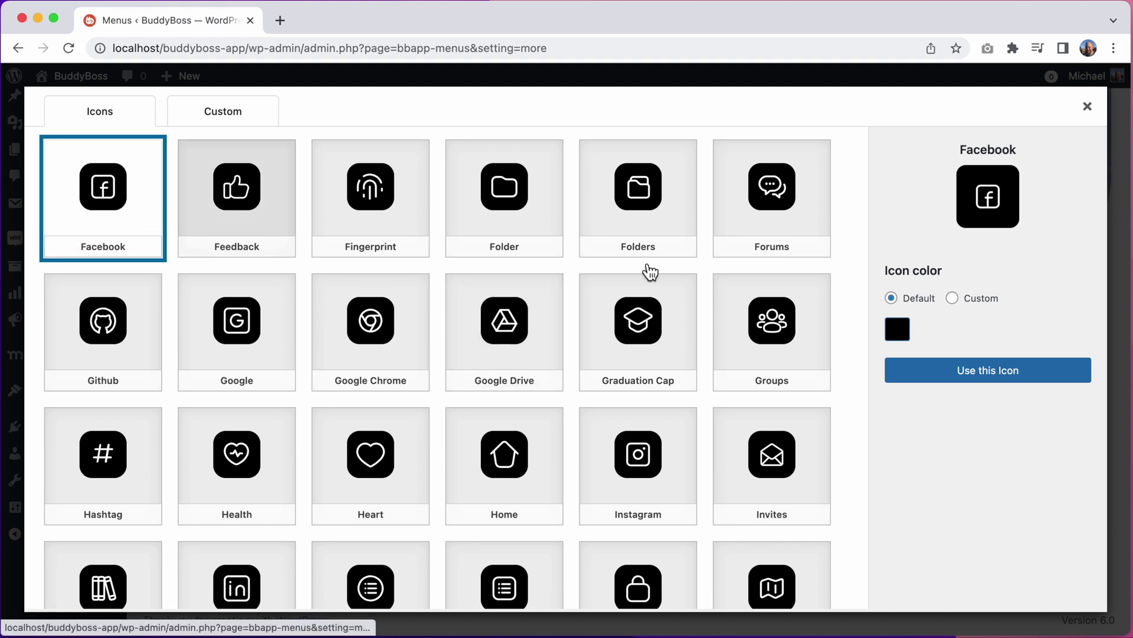
left_click(960, 373)
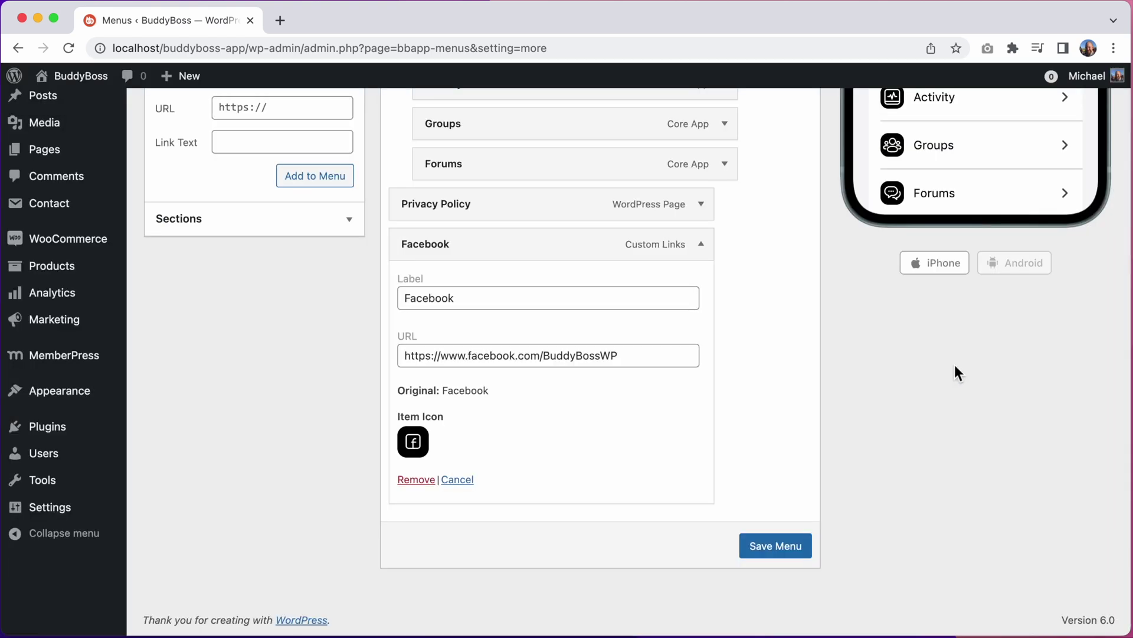
scroll(952, 190, "down", 2)
scroll(947, 189, "down", 3)
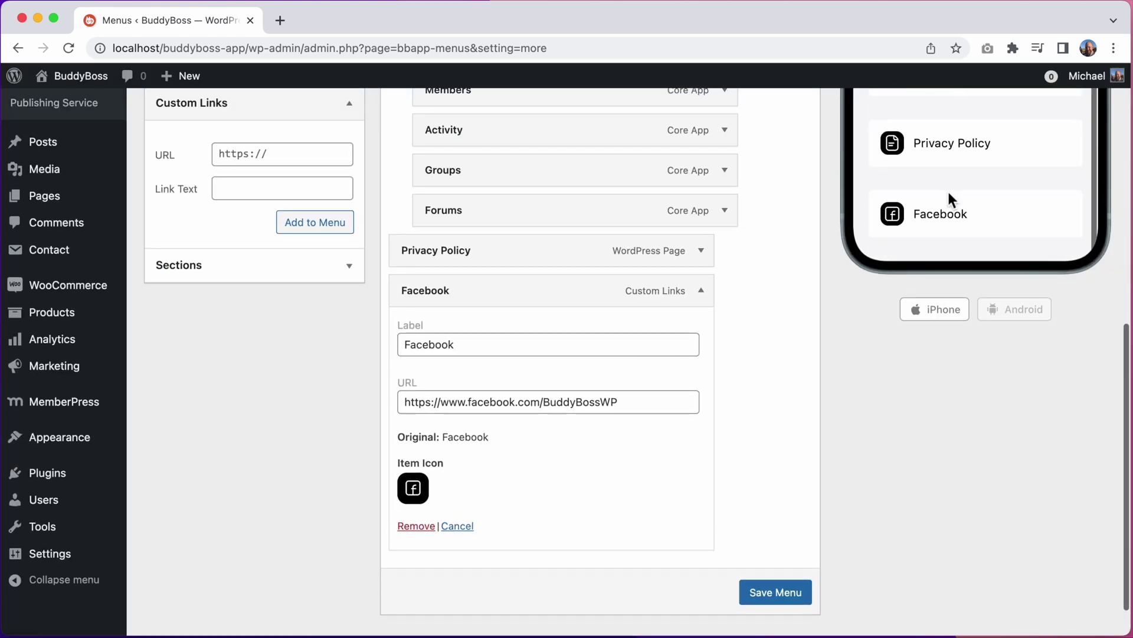
scroll(766, 257, "up", 2)
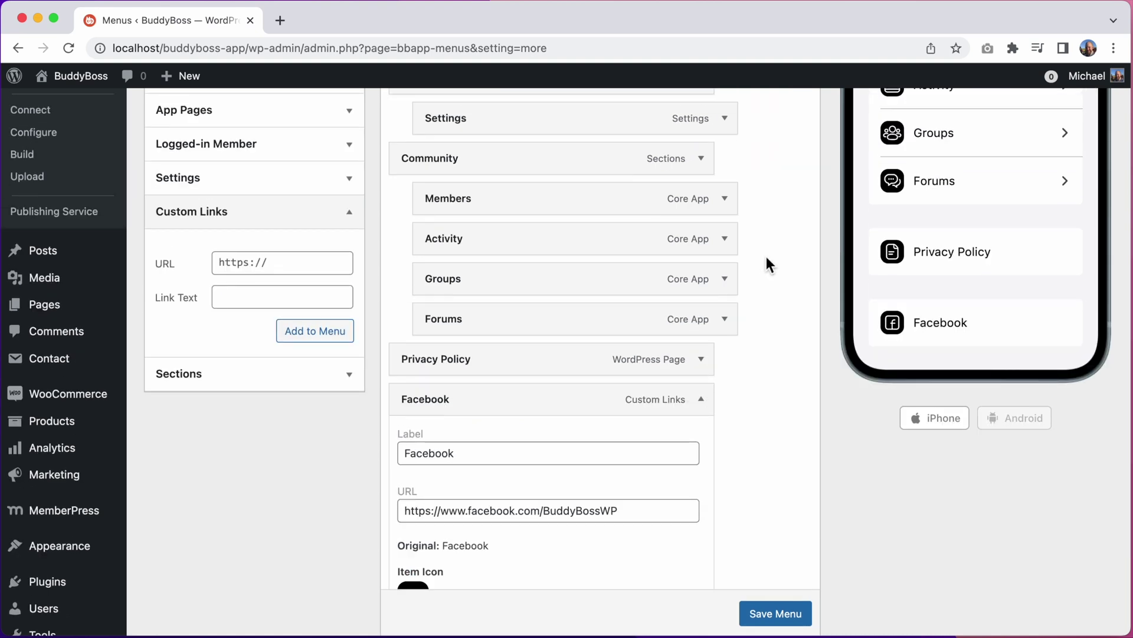
scroll(766, 264, "down", 1)
Step: Add a section labelled 'Pages', nest Privacy Policy and Facebook under it, and save
left_click(351, 368)
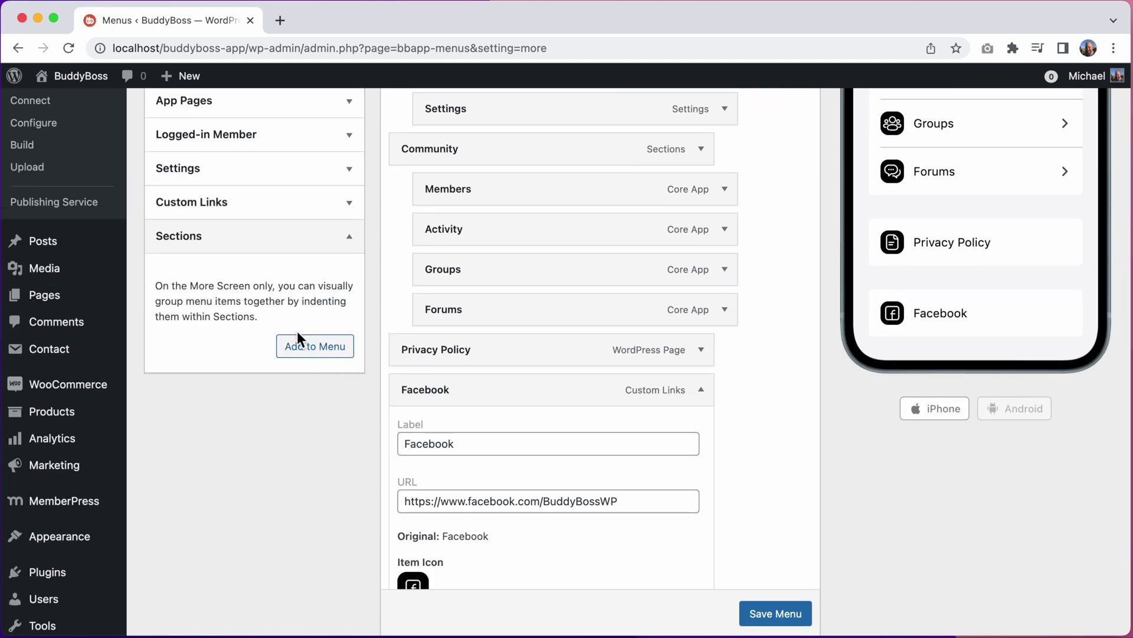
left_click(305, 346)
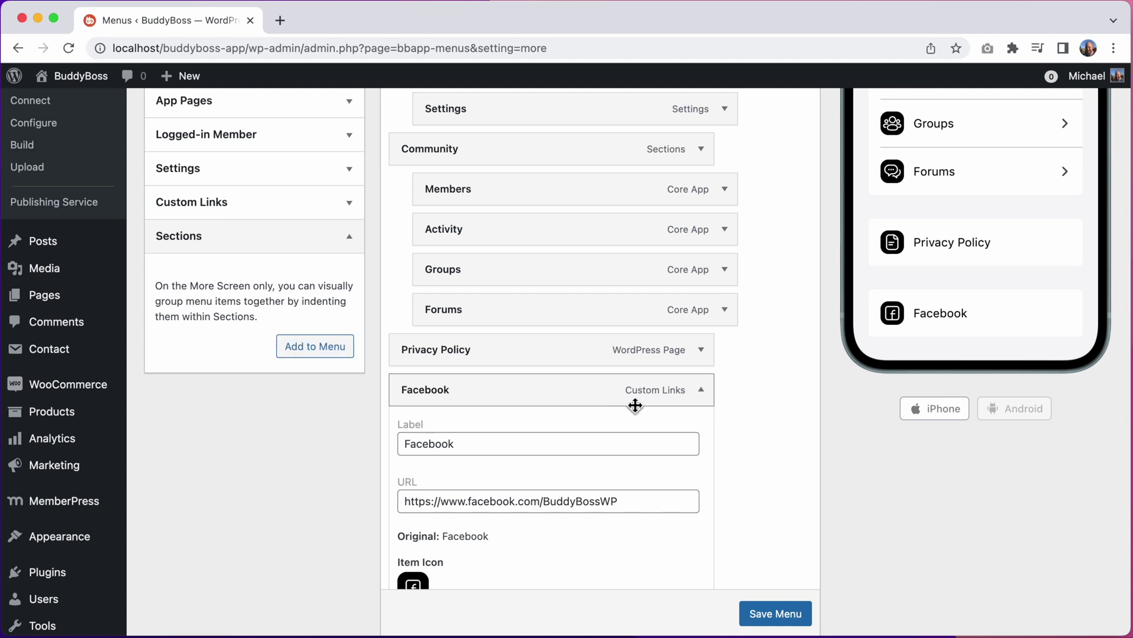
scroll(635, 404, "down", 2)
left_click(701, 322)
left_click(701, 363)
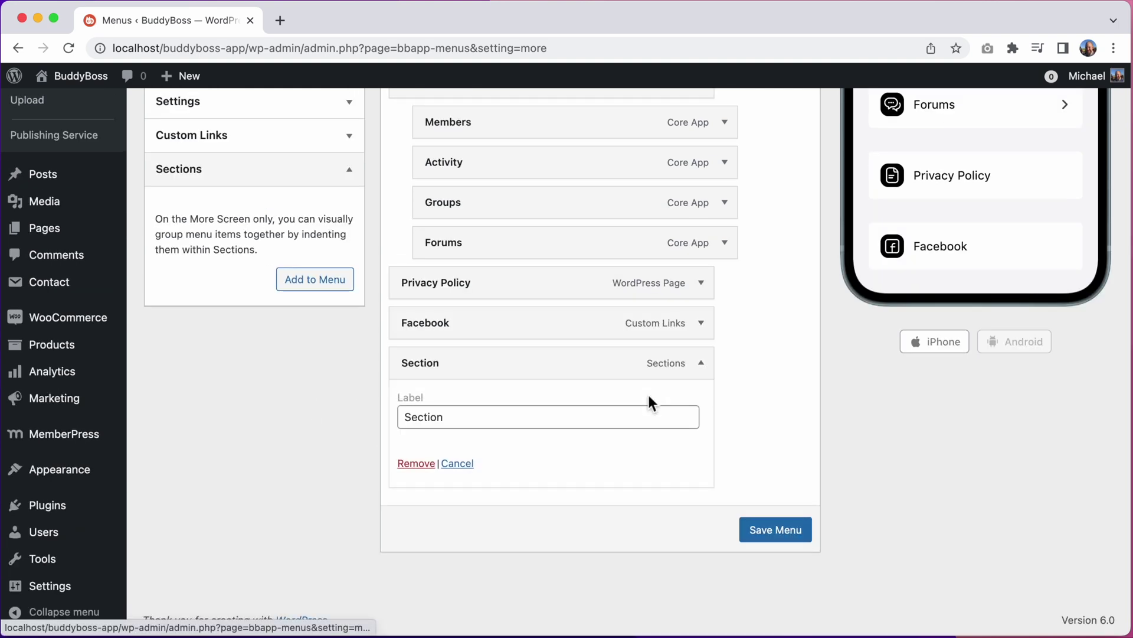
triple_click(606, 418)
type("Pages")
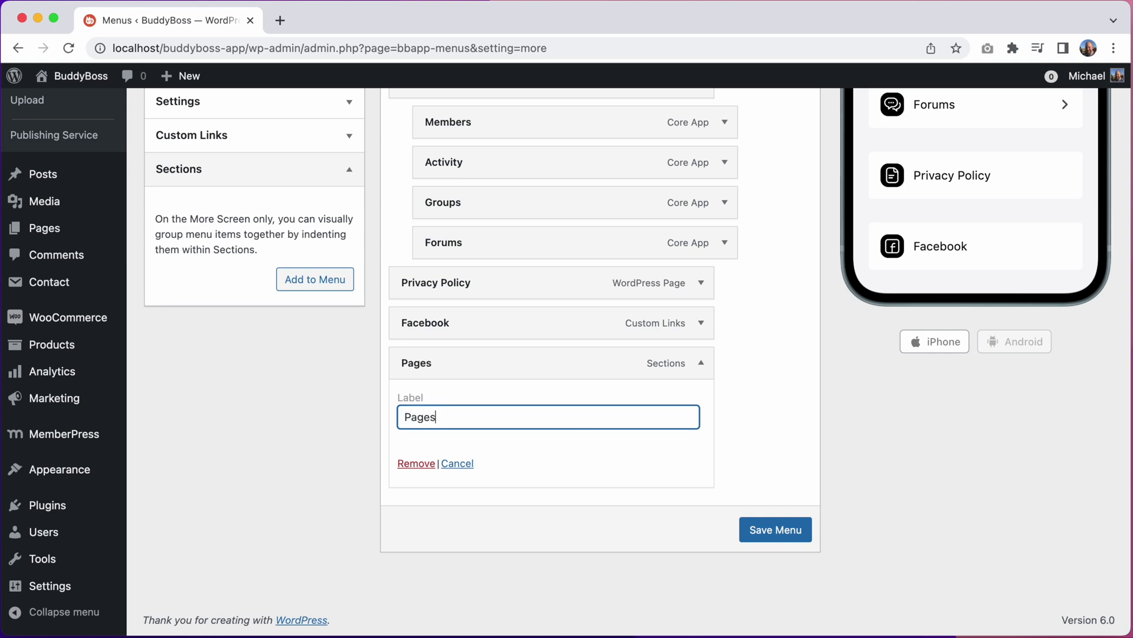
left_click(701, 379)
mouse_move(554, 371)
left_mouse_down()
mouse_move(550, 284)
mouse_move(597, 362)
left_mouse_up()
left_click(779, 422)
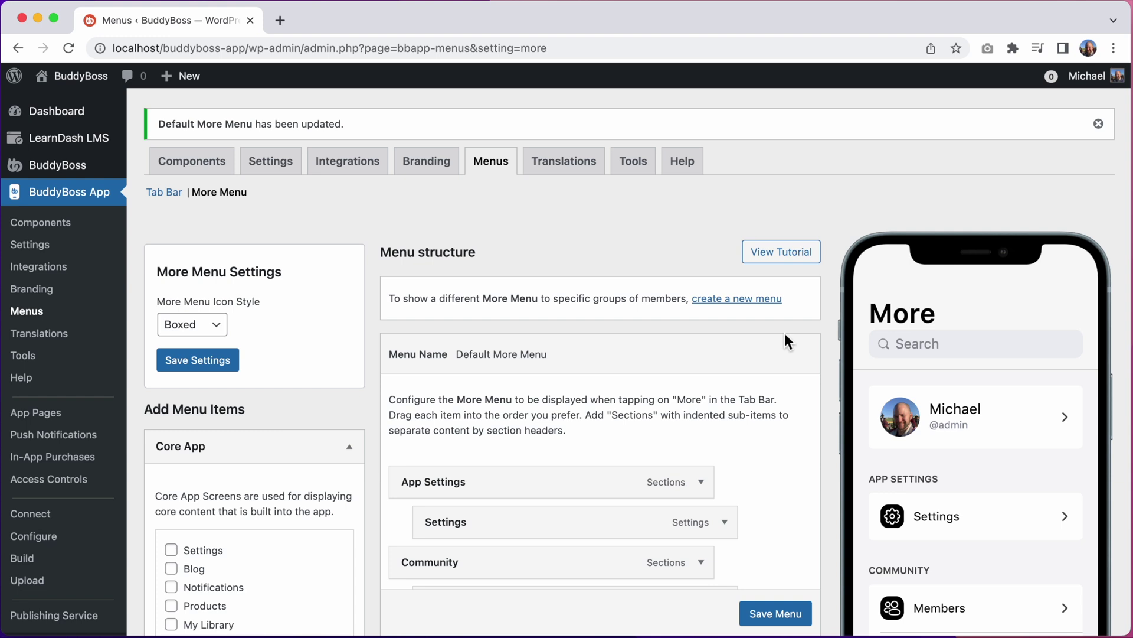
scroll(815, 389, "down", 3)
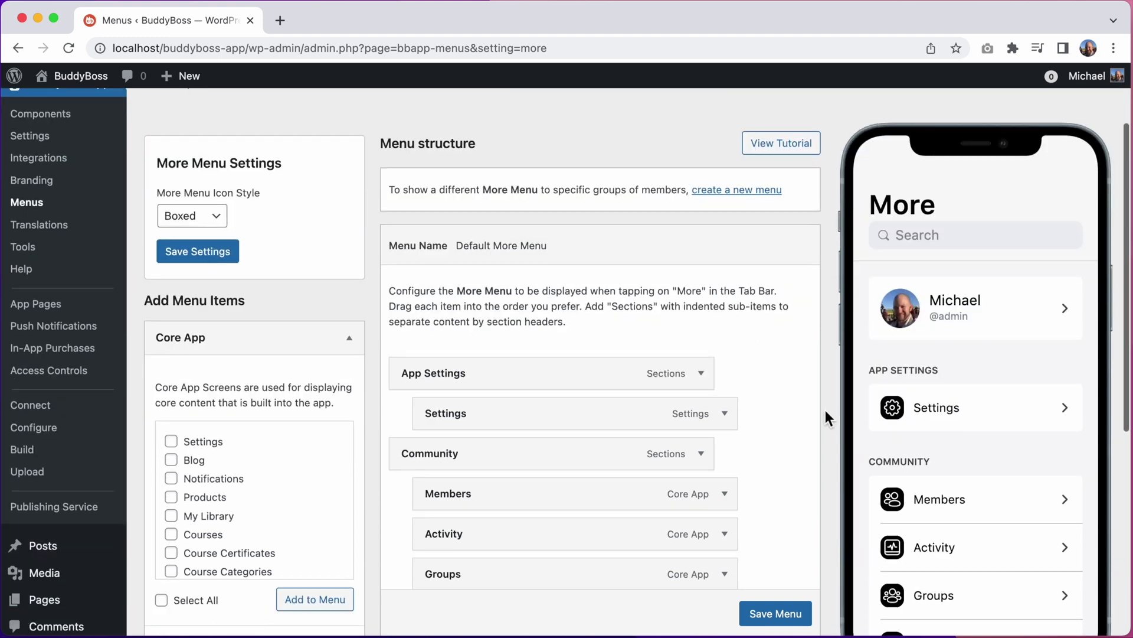
scroll(921, 443, "down", 1)
scroll(981, 458, "down", 3)
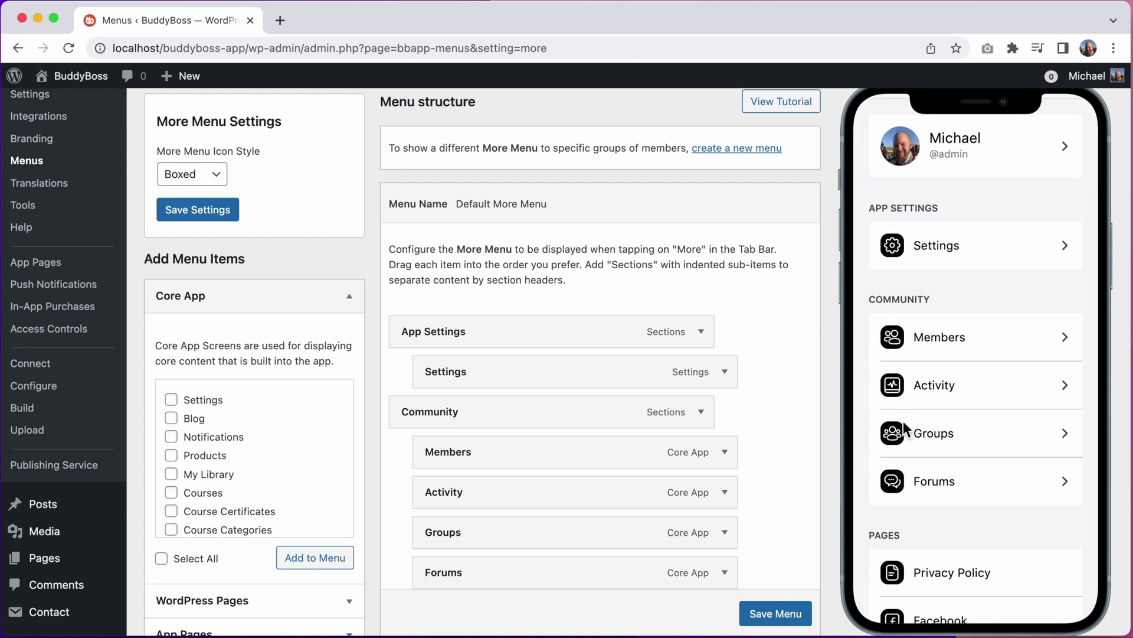
Step: Give the Settings item icon a custom red colour
left_click(724, 371)
left_click(437, 514)
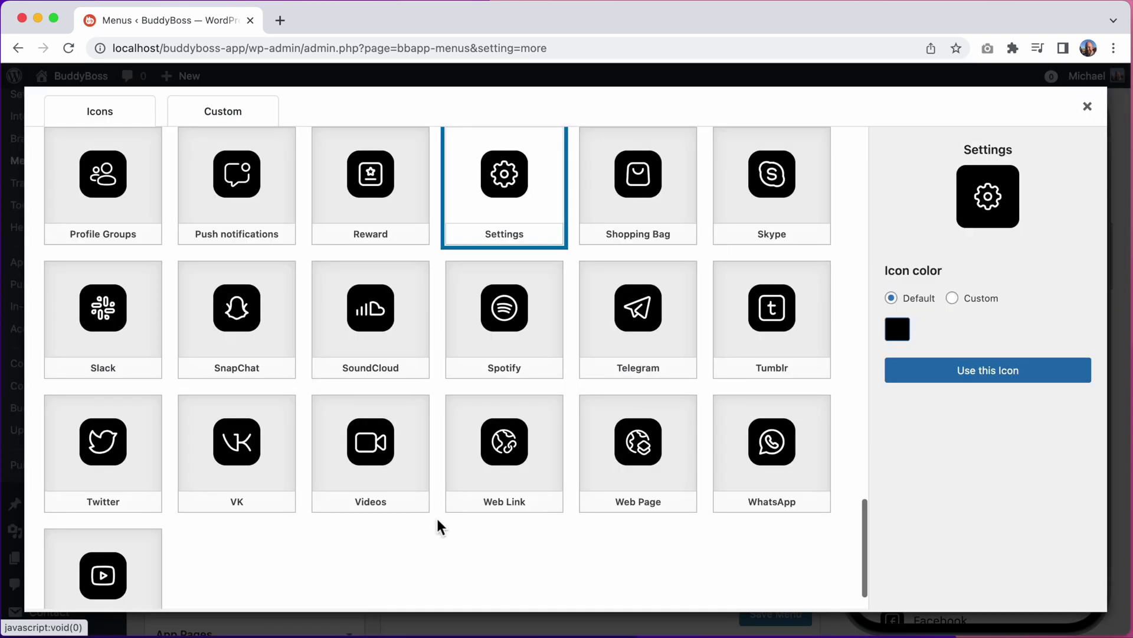
left_click(964, 306)
left_click(943, 337)
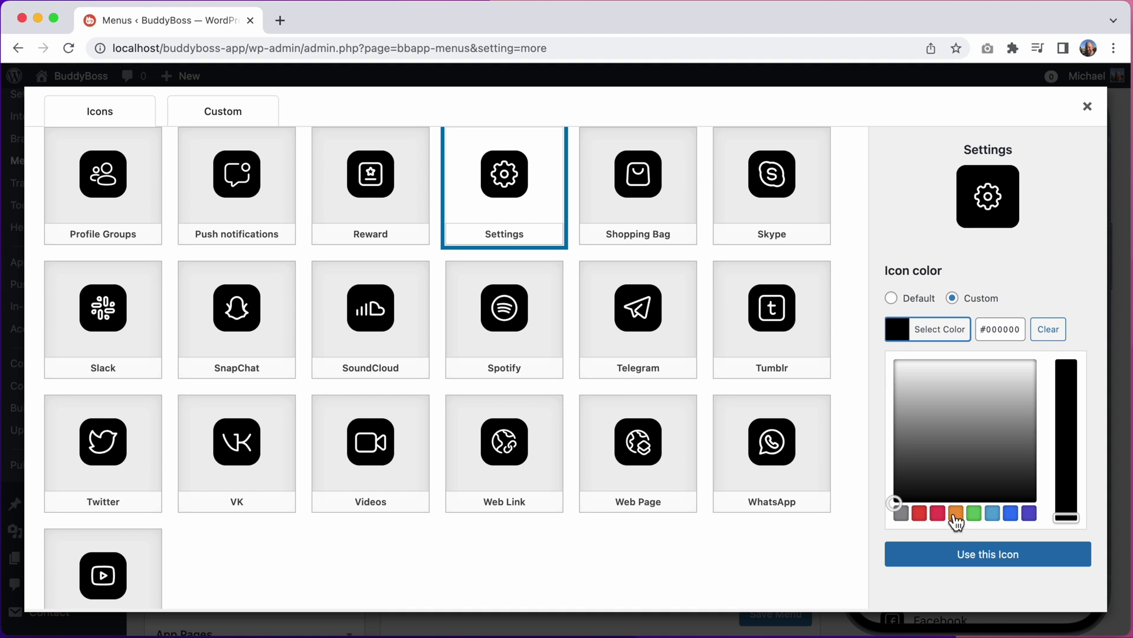
left_click(922, 515)
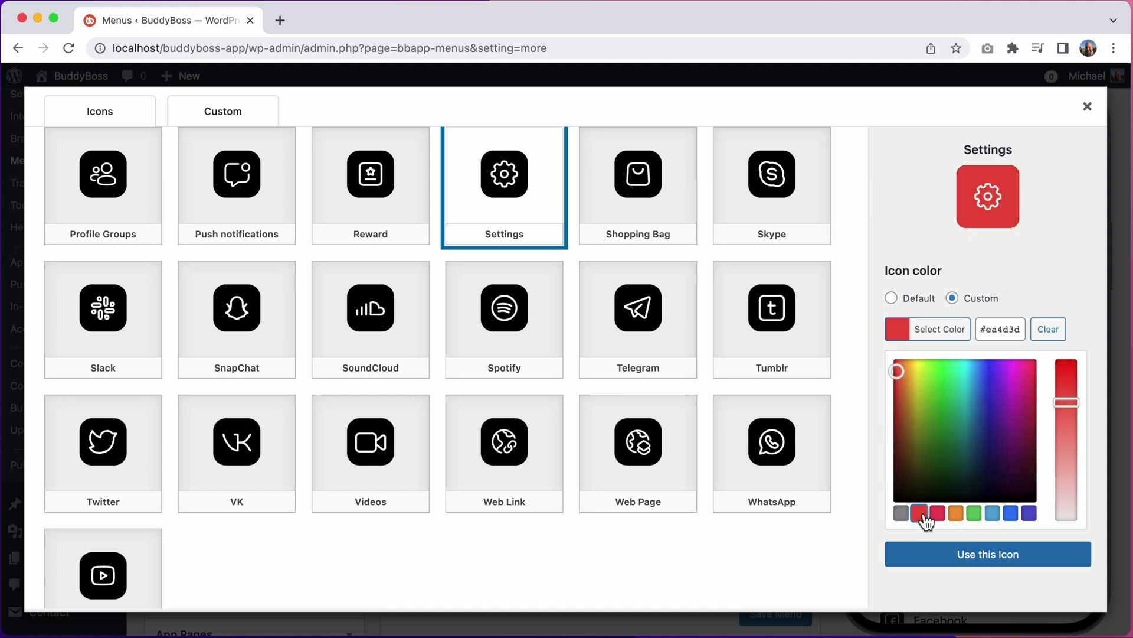
left_click(948, 553)
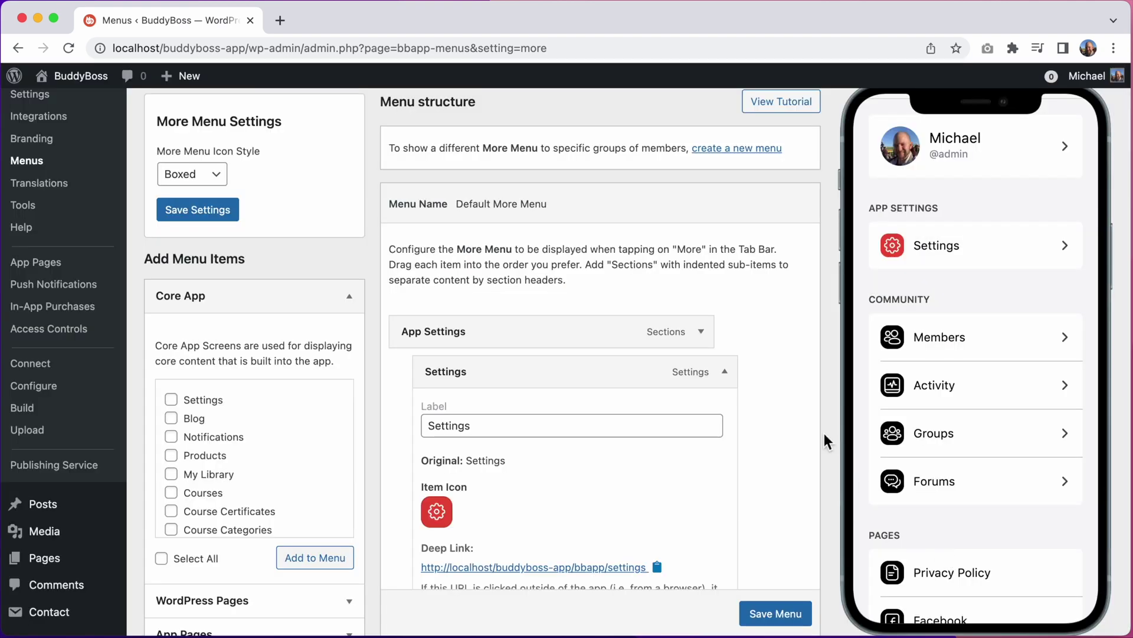
left_click(727, 373)
scroll(735, 390, "down", 1)
Step: Give the Members item icon a custom blue colour
left_click(726, 416)
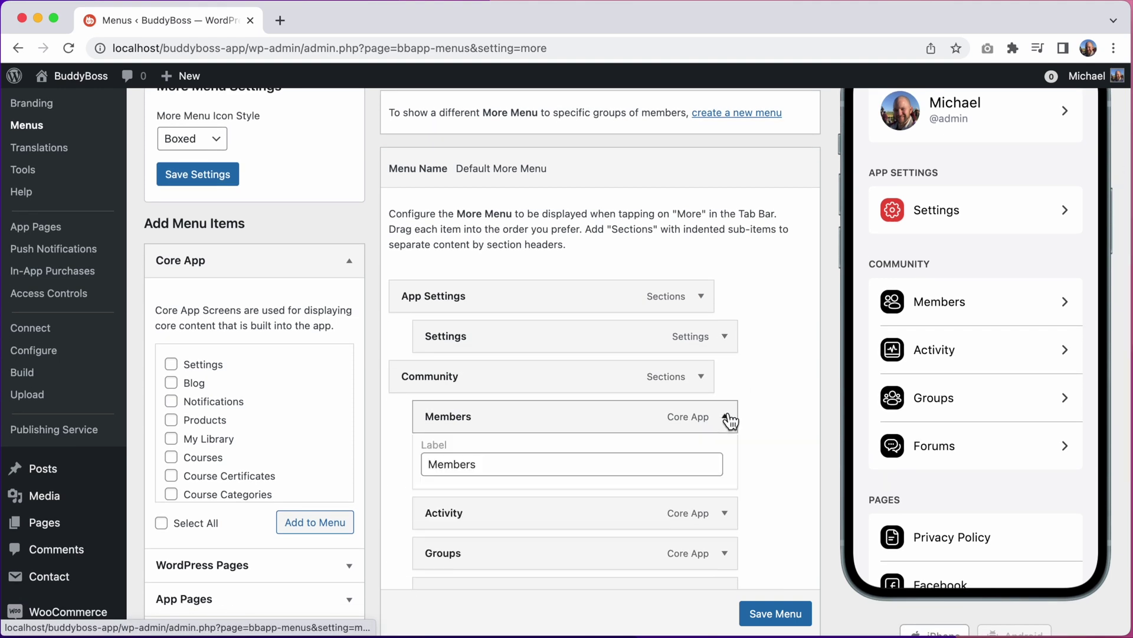
left_click(451, 567)
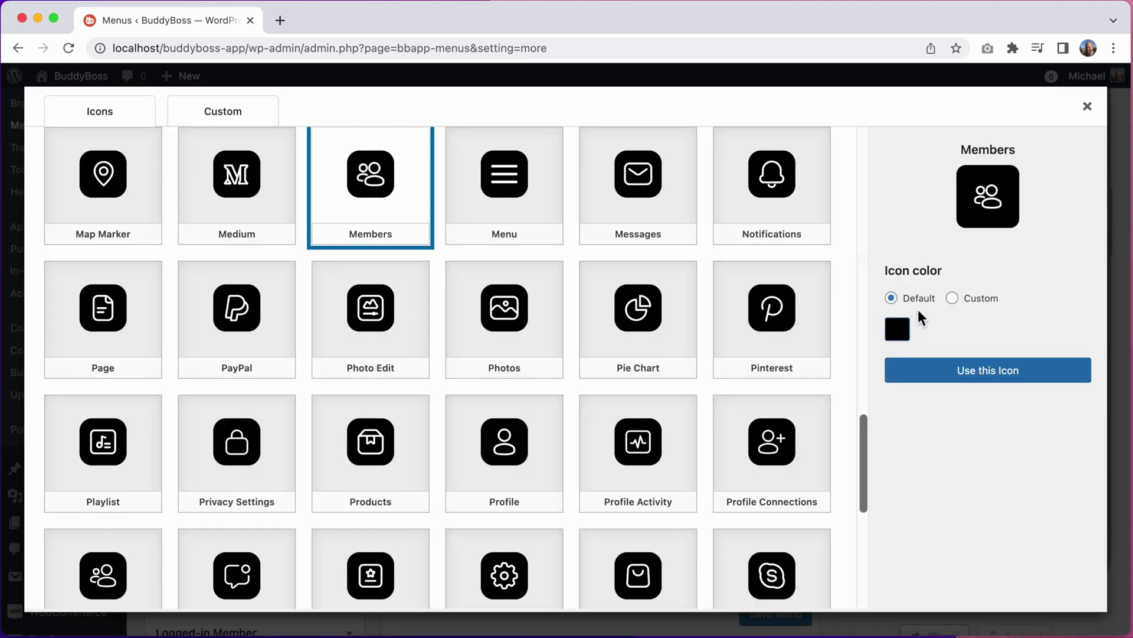
left_click(952, 299)
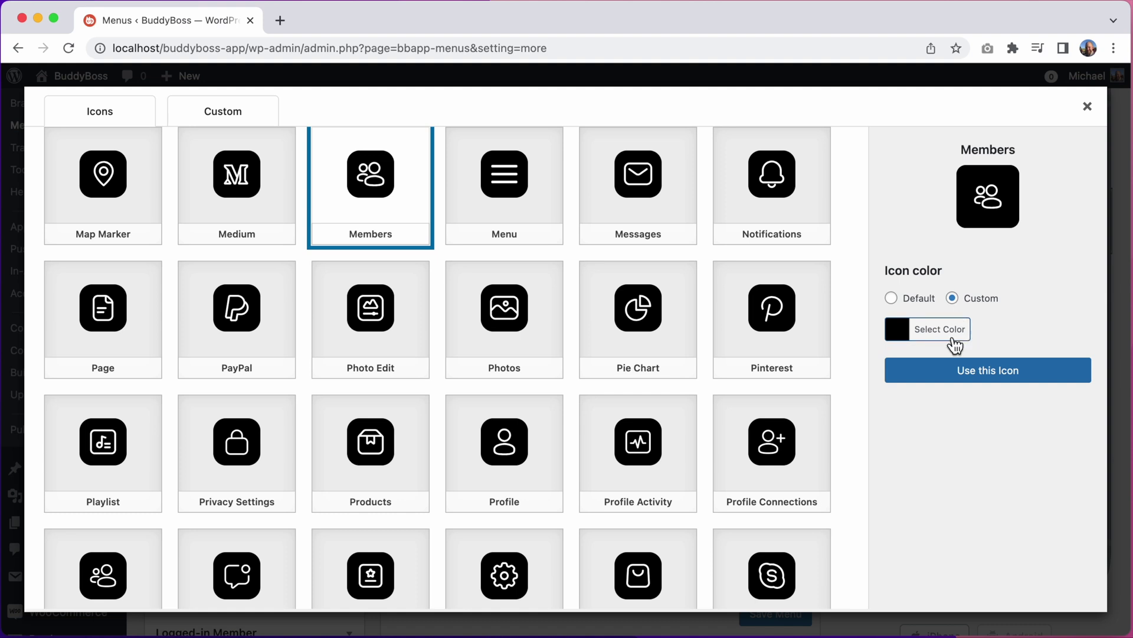
left_click(954, 338)
left_click(1017, 513)
left_click(1001, 556)
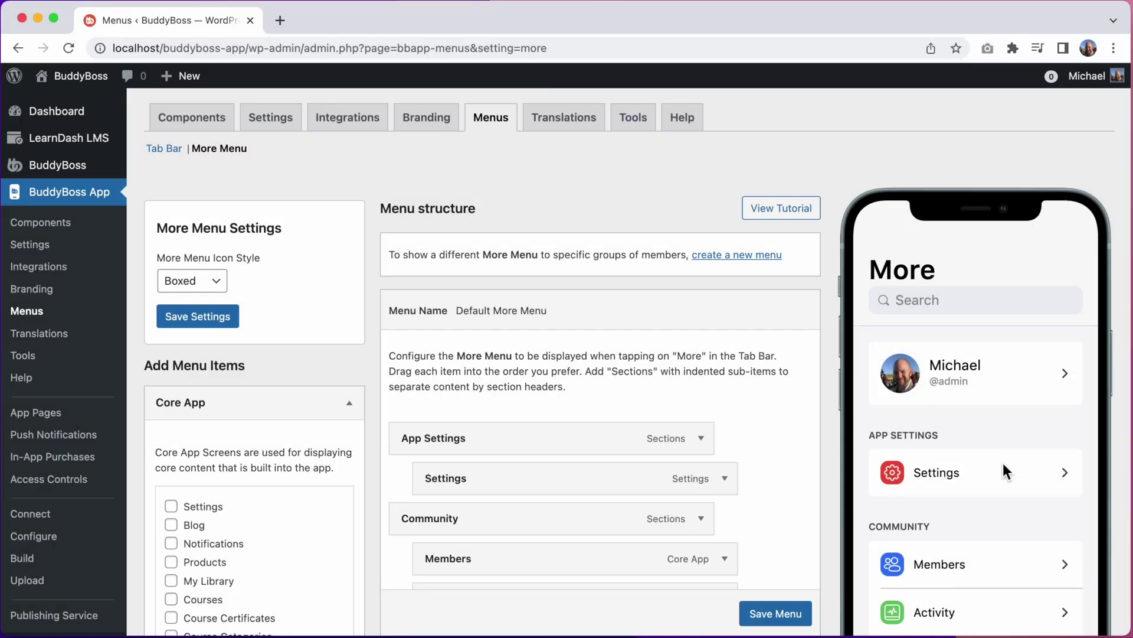
scroll(985, 471, "down", 1)
scroll(986, 471, "down", 2)
scroll(985, 472, "down", 2)
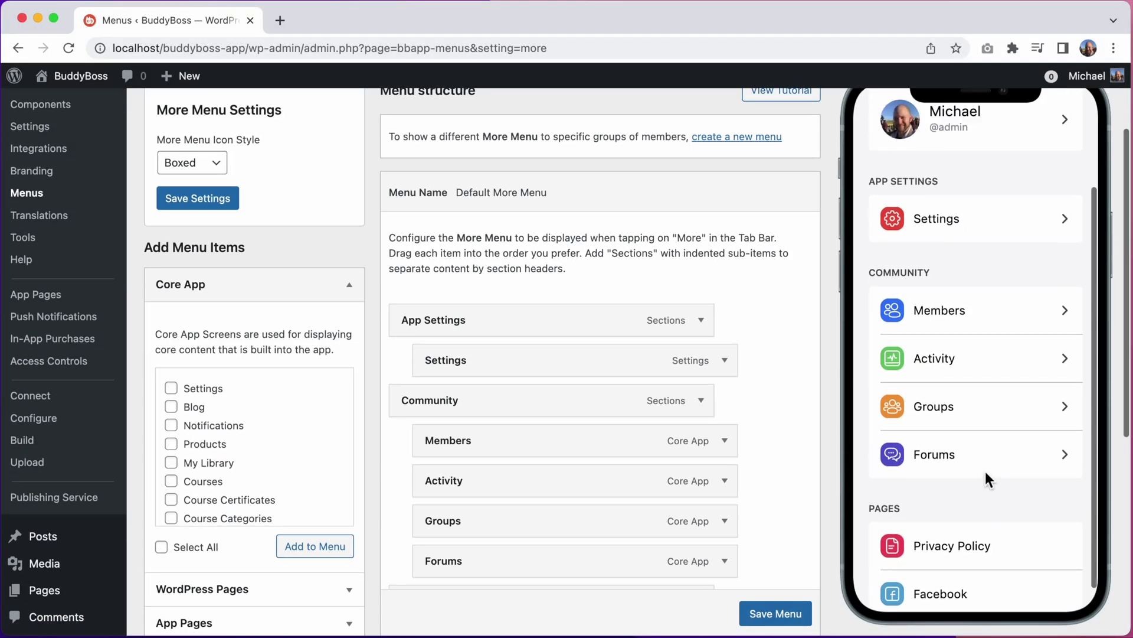
scroll(984, 470, "up", 2)
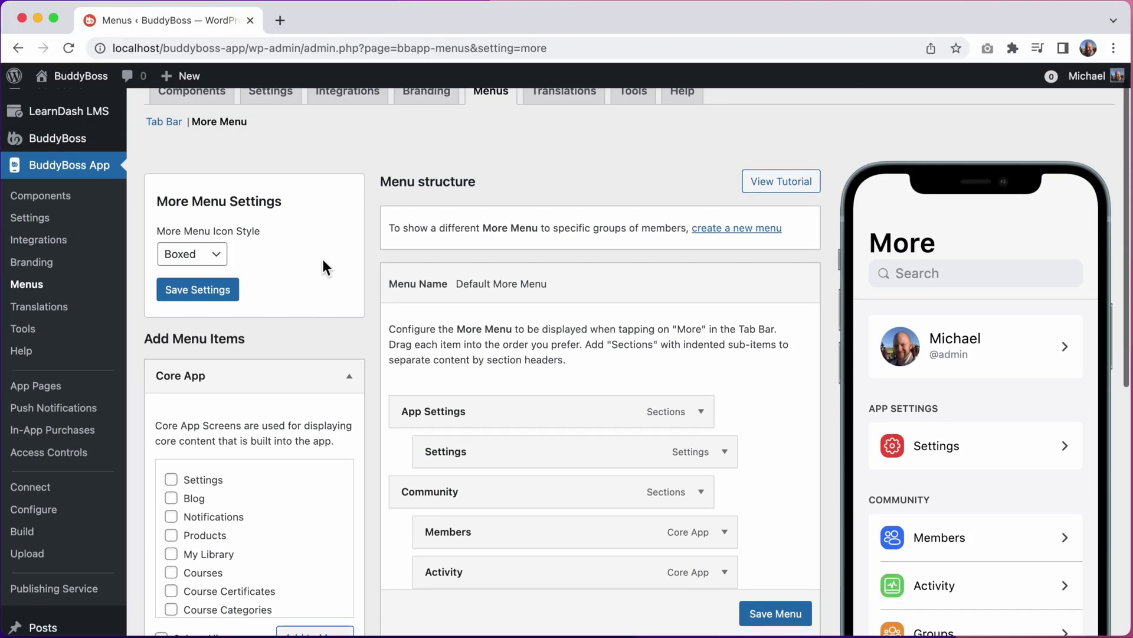
Step: Preview the More Menu icons as Outlined, revert to Boxed, and save settings
left_click(219, 263)
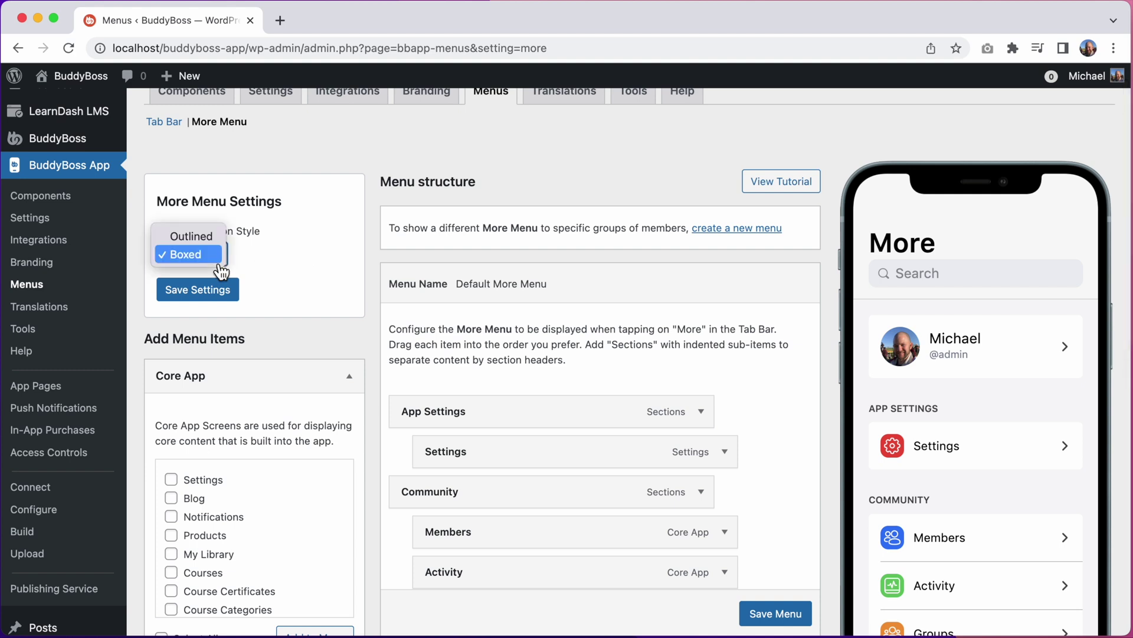
left_click(212, 238)
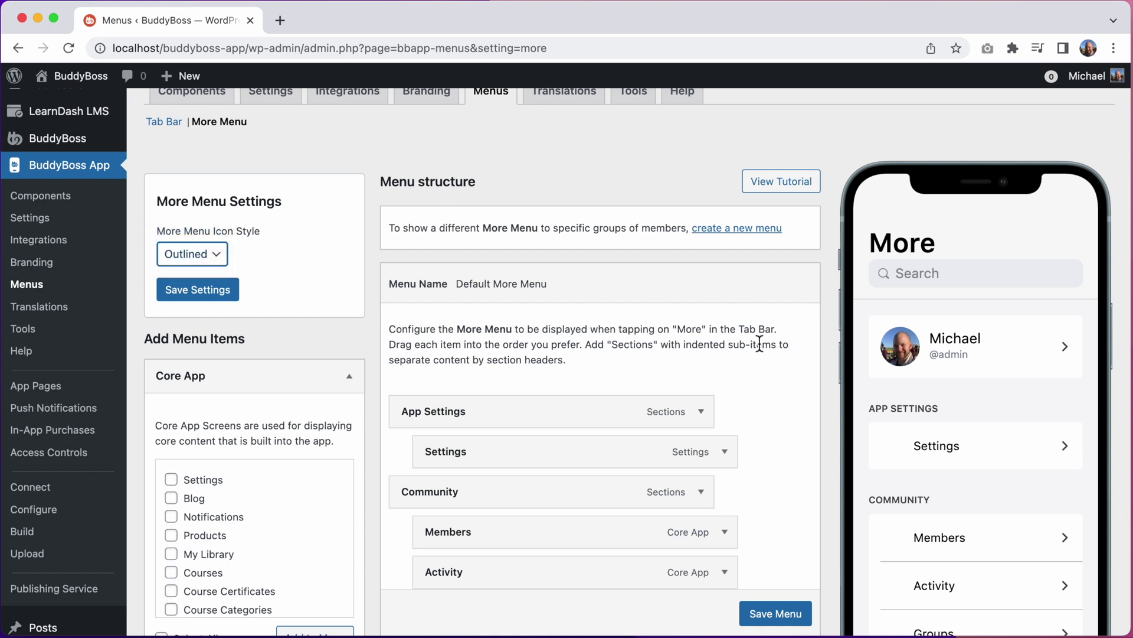
scroll(760, 351, "down", 1)
scroll(873, 570, "down", 5)
scroll(873, 570, "up", 5)
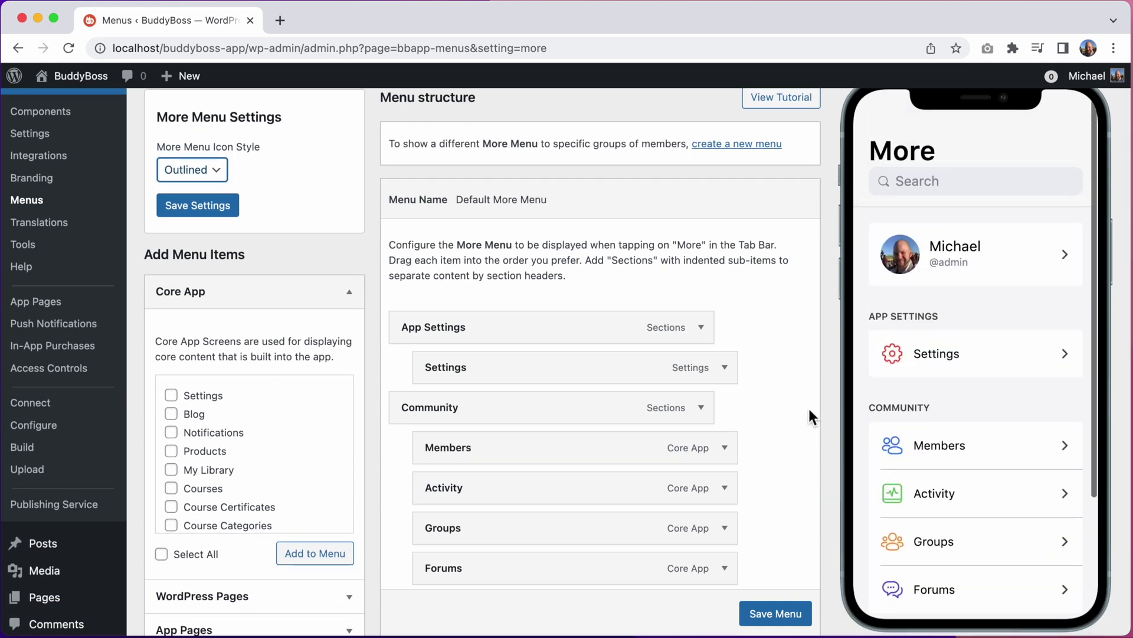
scroll(810, 412, "up", 2)
left_click(211, 258)
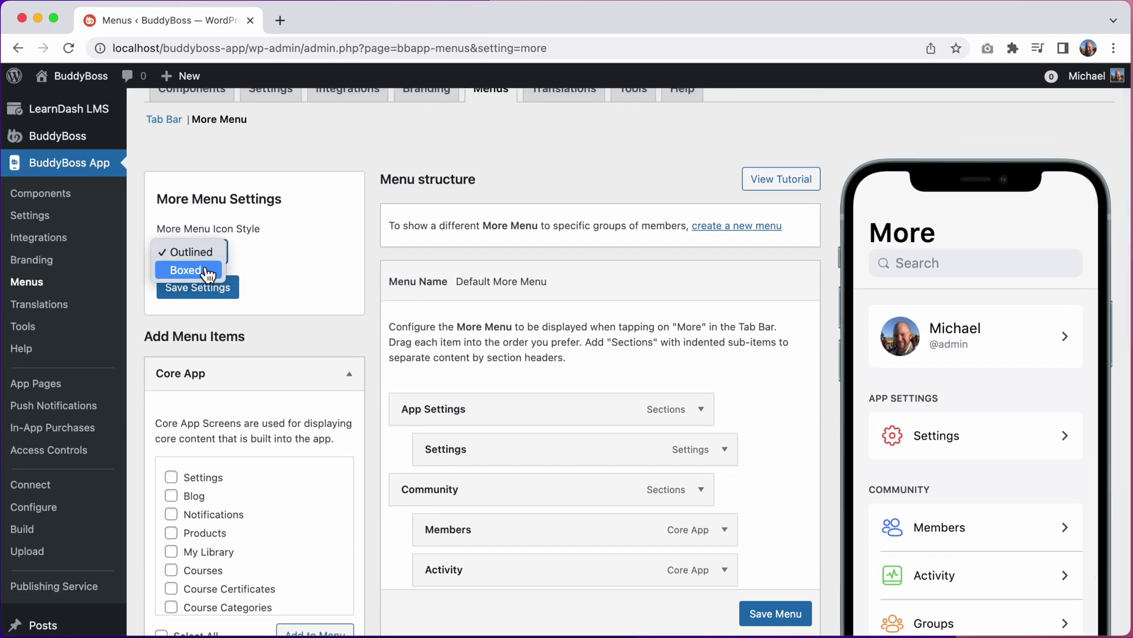
left_click(254, 275)
left_click(218, 291)
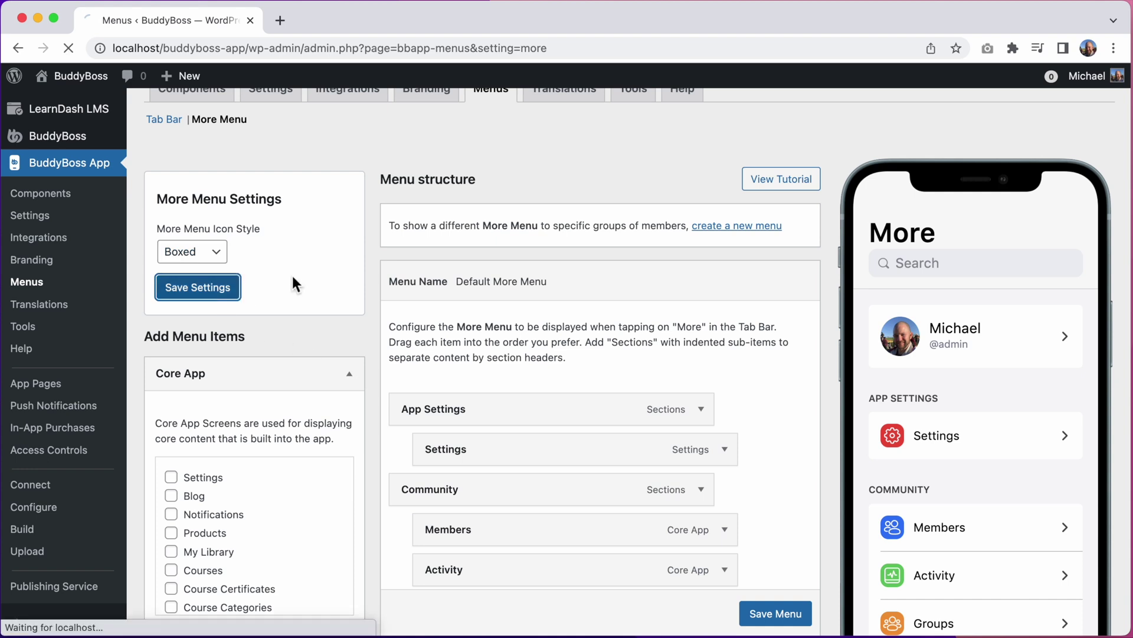